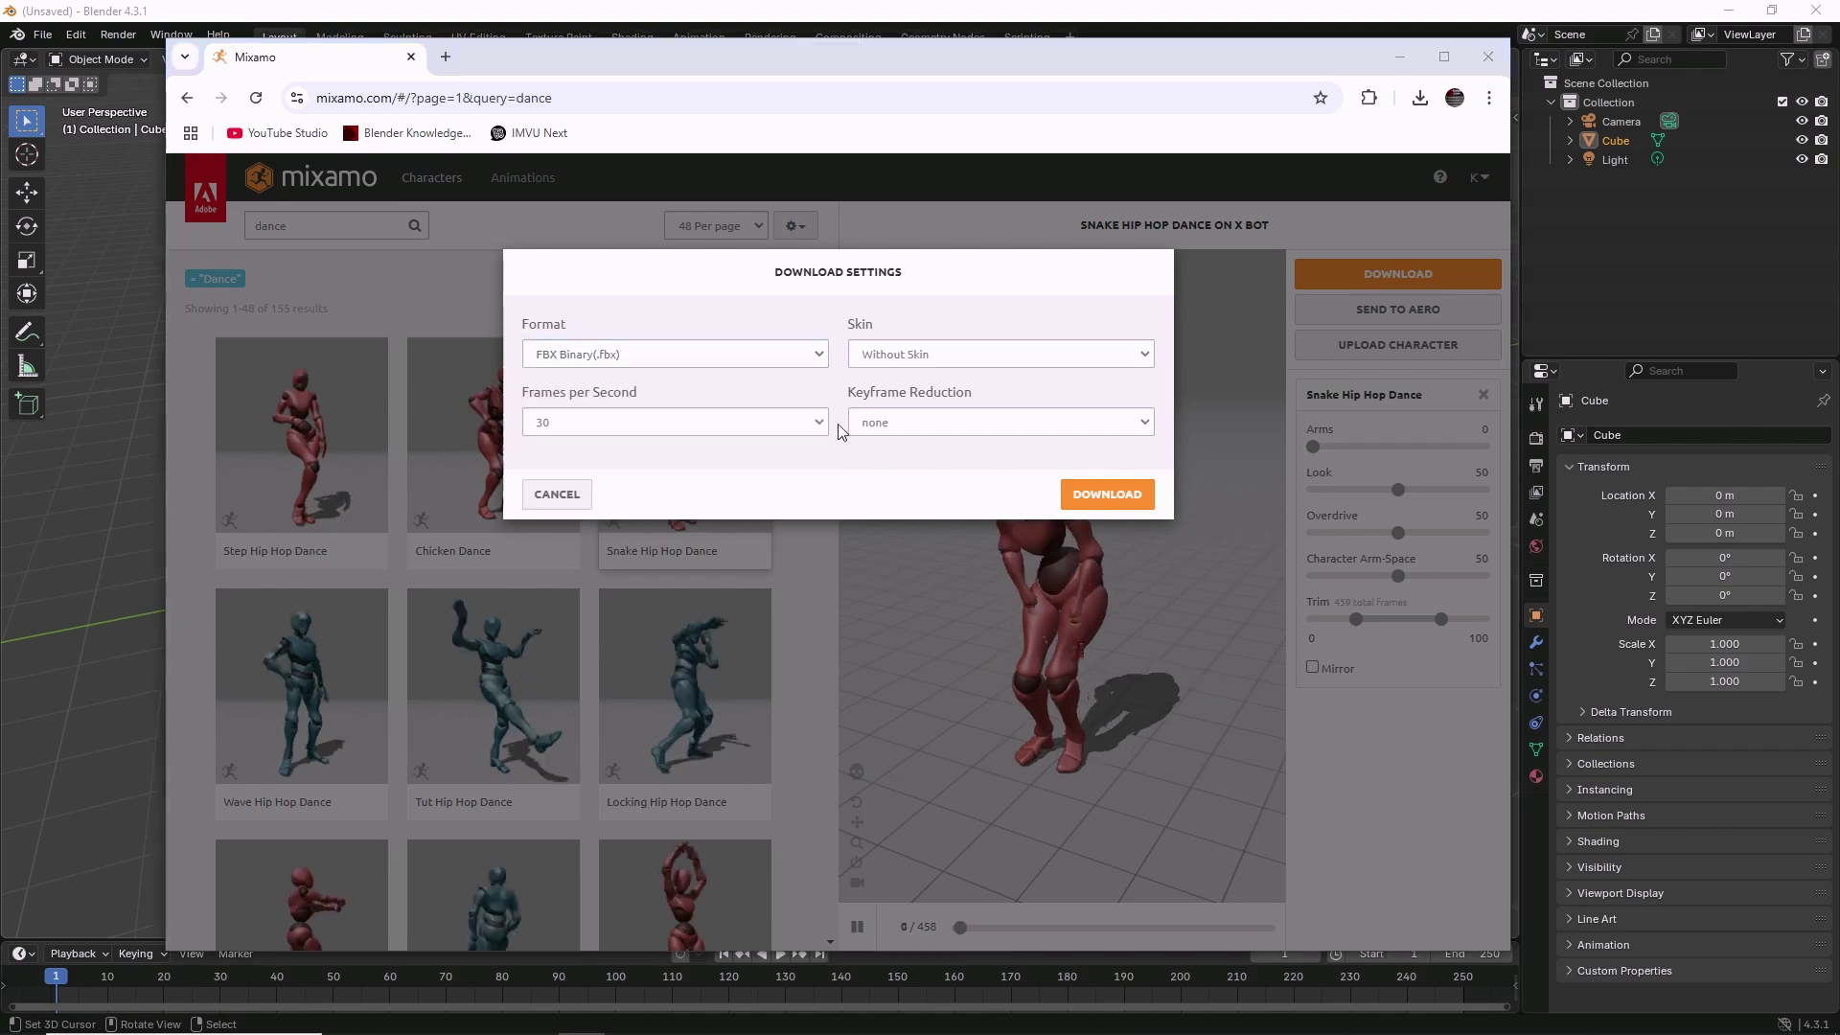
# Dismiss the Mixamo download settings and, in Blender, select Snake Hip Hop Dance.fbx from the Blender 4.0+ folder for FBX import.
pyautogui.click(554, 496)
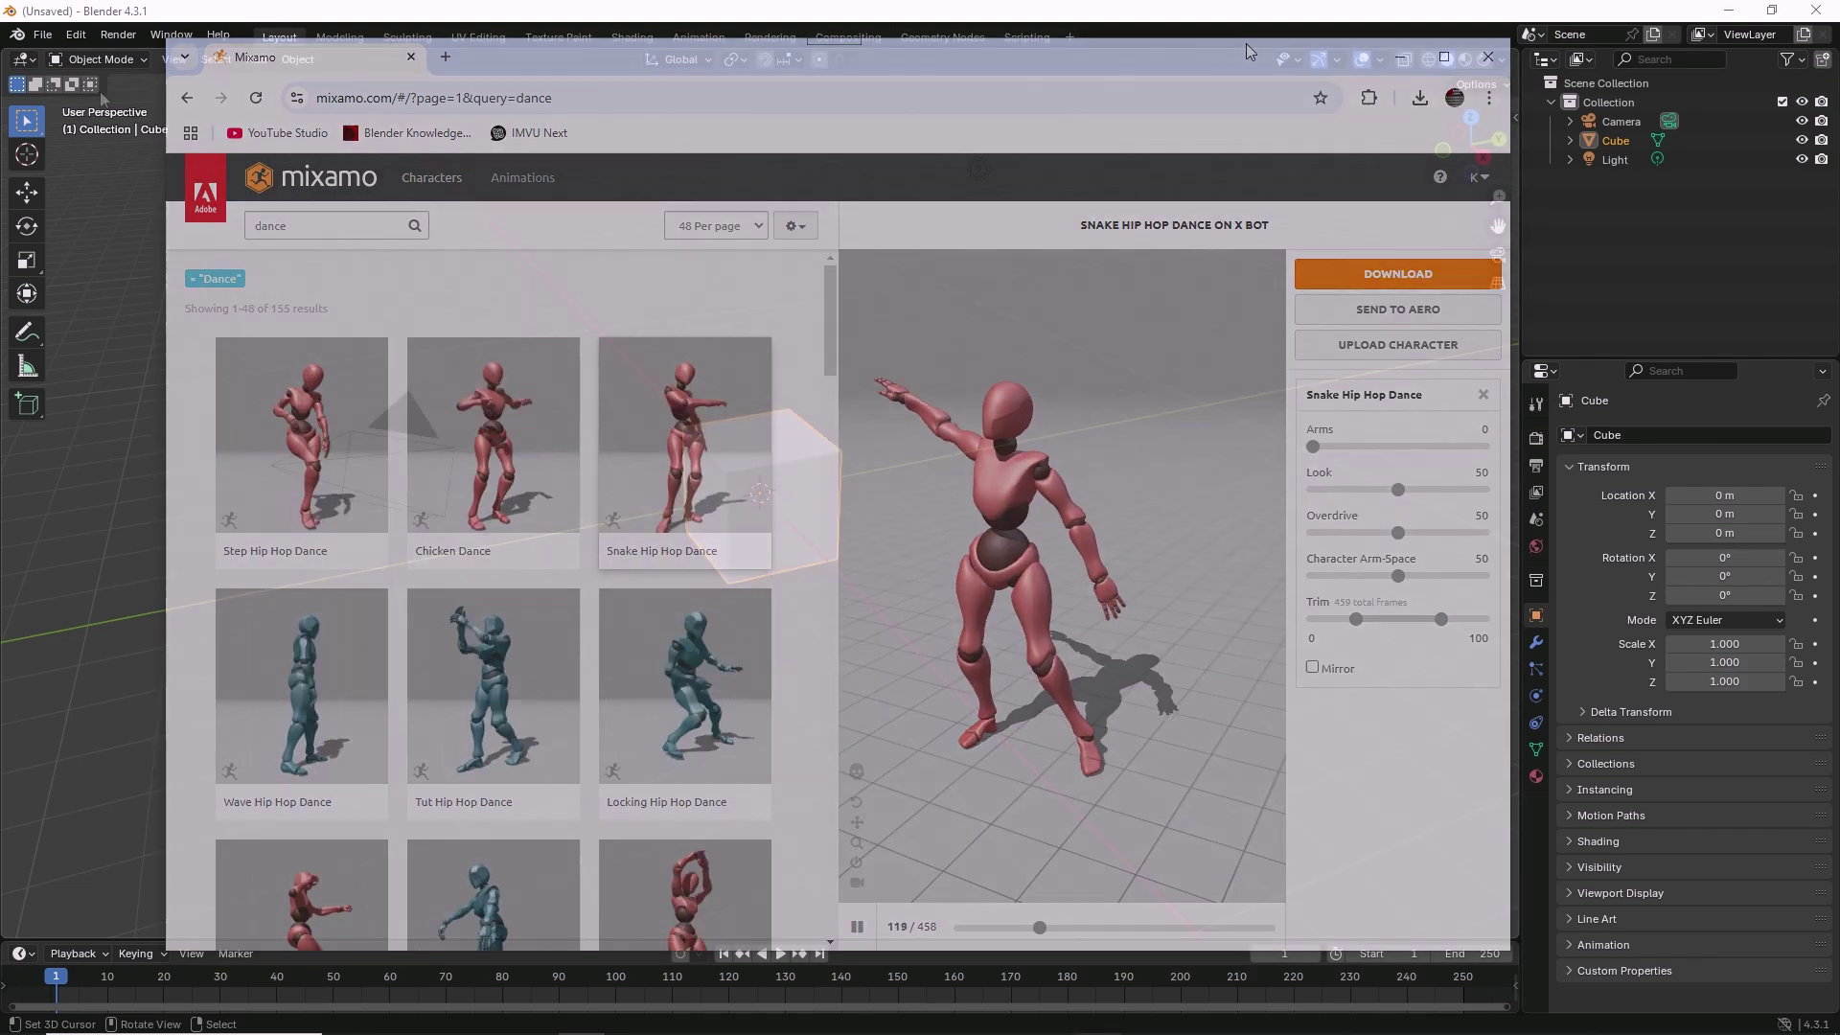
pyautogui.click(1400, 57)
pyautogui.click(42, 35)
pyautogui.moveTo(73, 307)
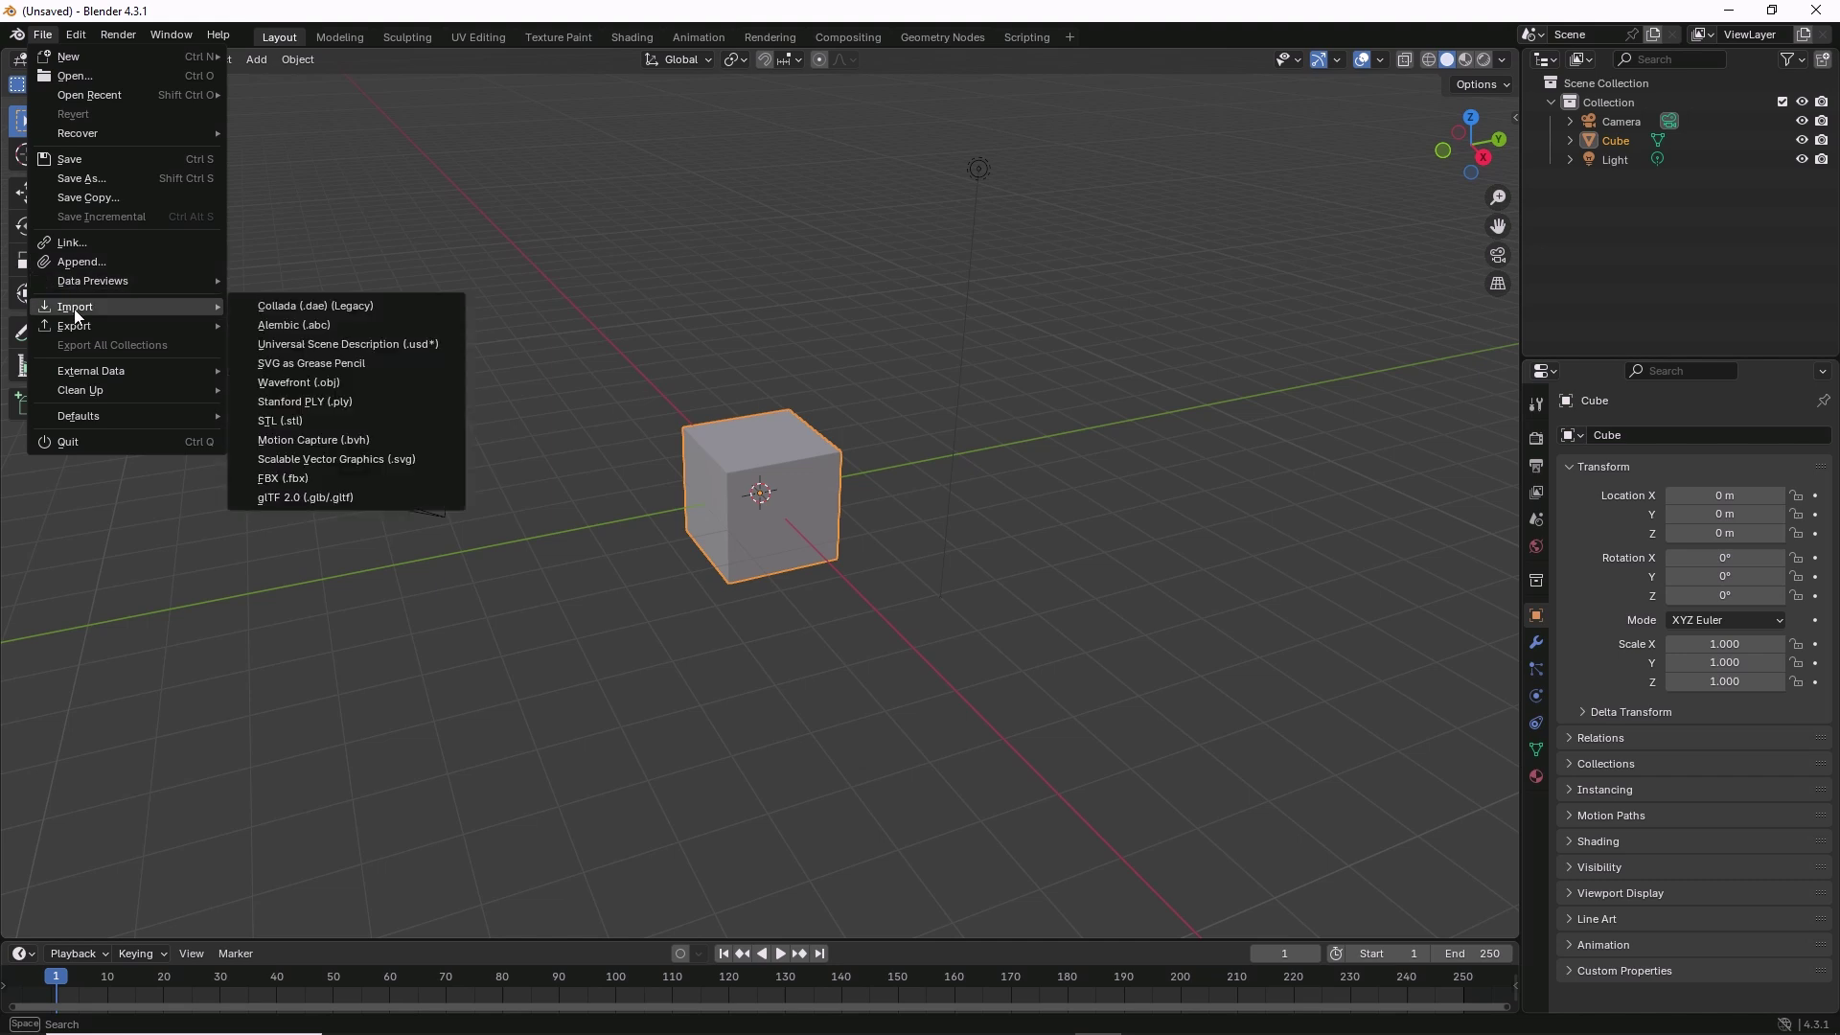
pyautogui.click(282, 481)
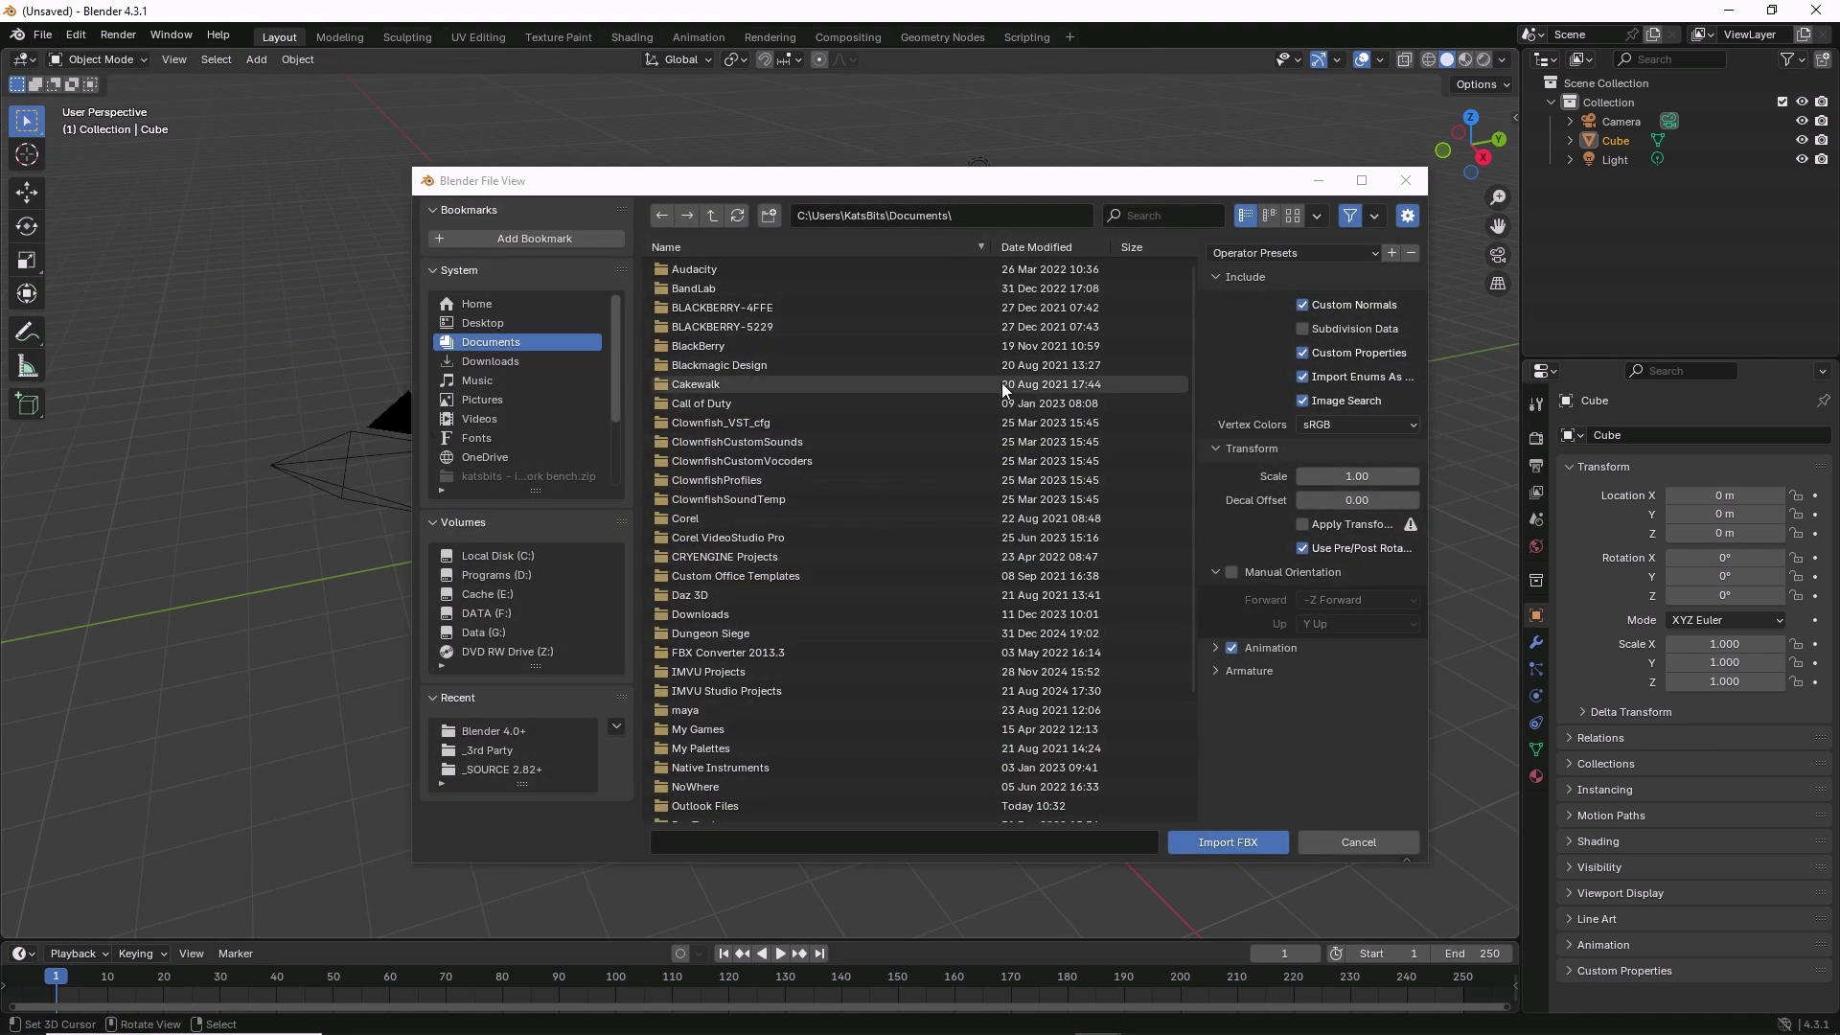
pyautogui.click(488, 732)
pyautogui.click(717, 270)
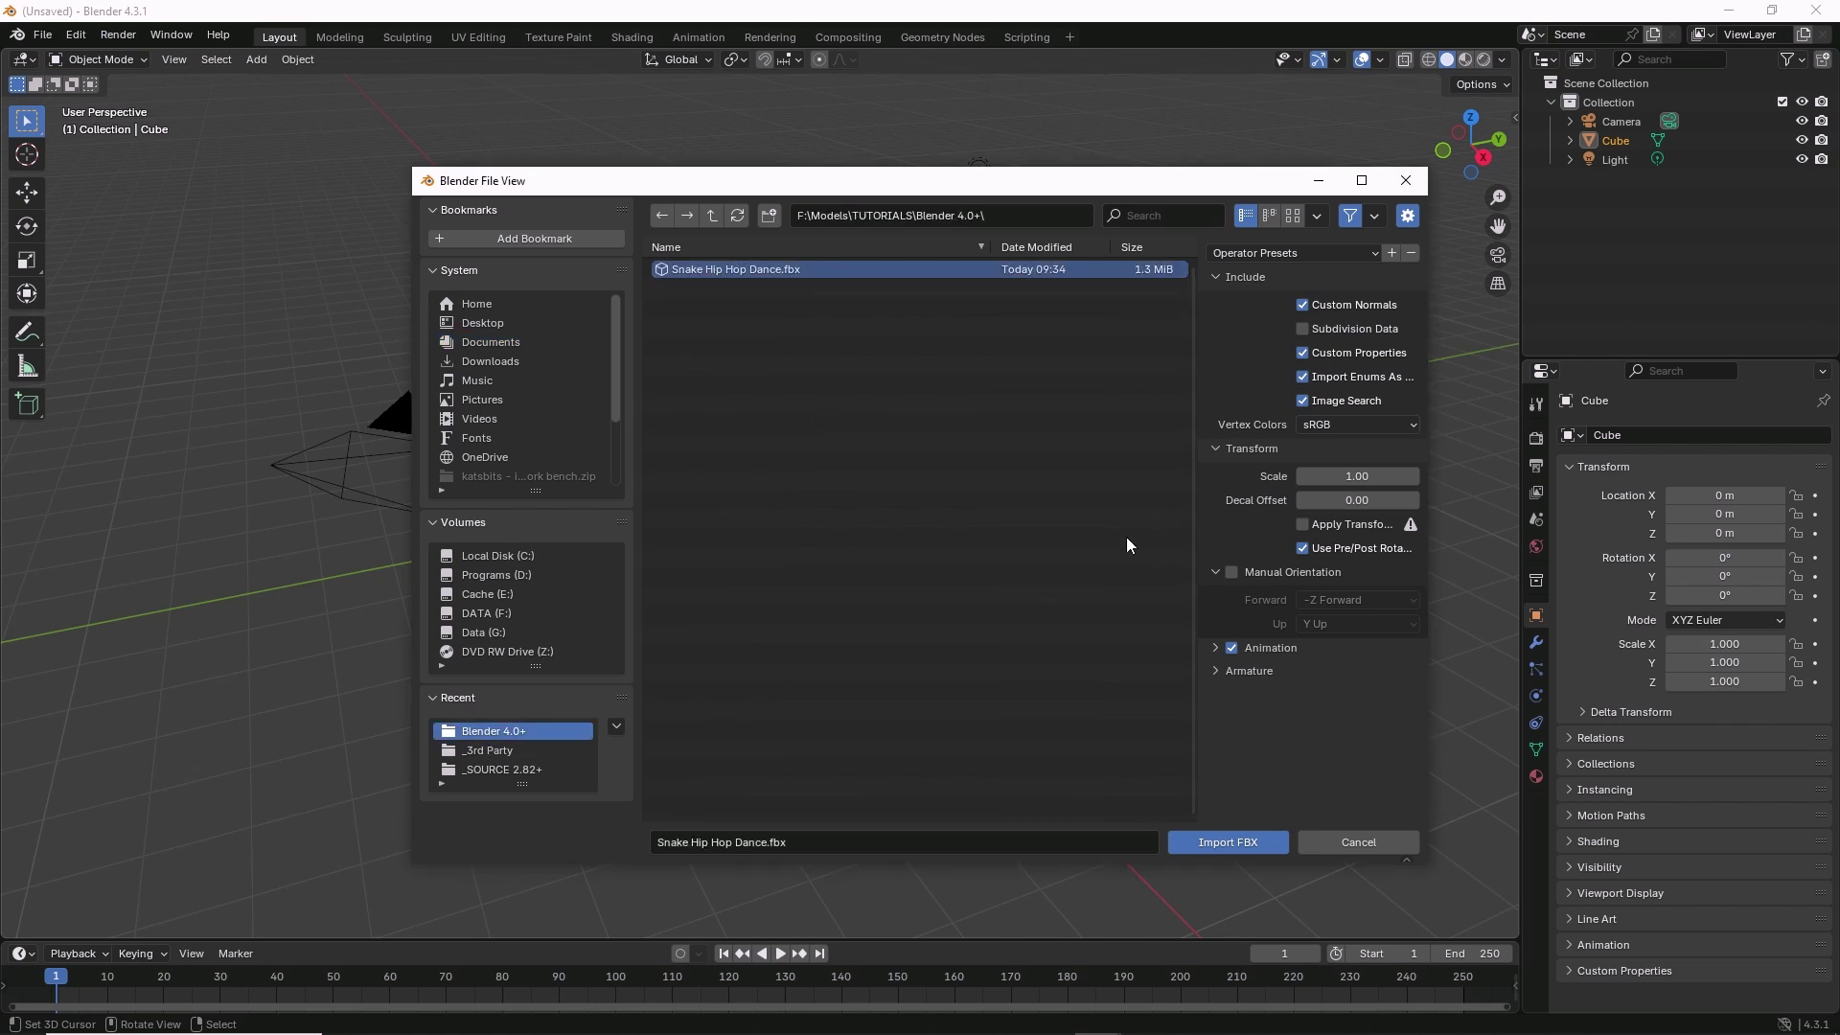
# Import the FBX with Ignore Leaf Bones, Force Connect Children and Automatic Bone Orientation enabled in the armature options.
pyautogui.moveTo(1194, 260)
pyautogui.mouseDown()
pyautogui.moveTo(1175, 596)
pyautogui.moveTo(1428, 255)
pyautogui.moveTo(1177, 246)
pyautogui.mouseUp()
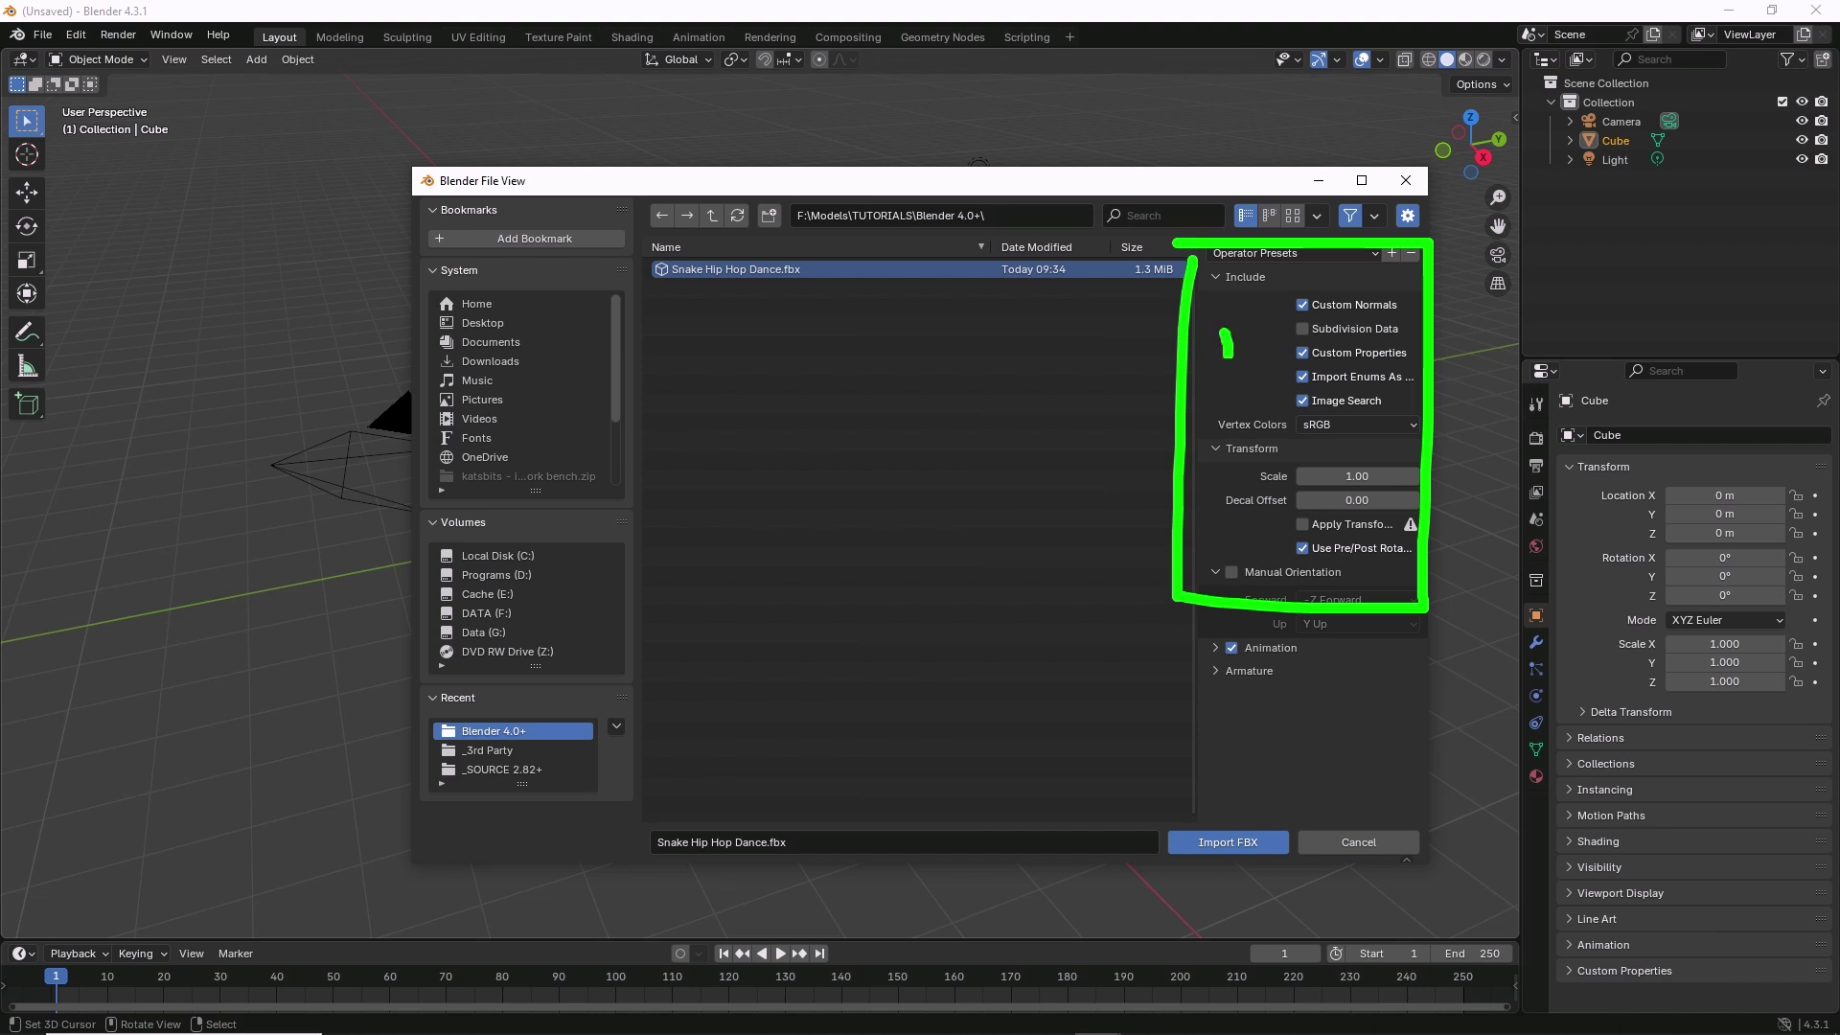
pyautogui.moveTo(1227, 353); pyautogui.dragTo(1321, 251)
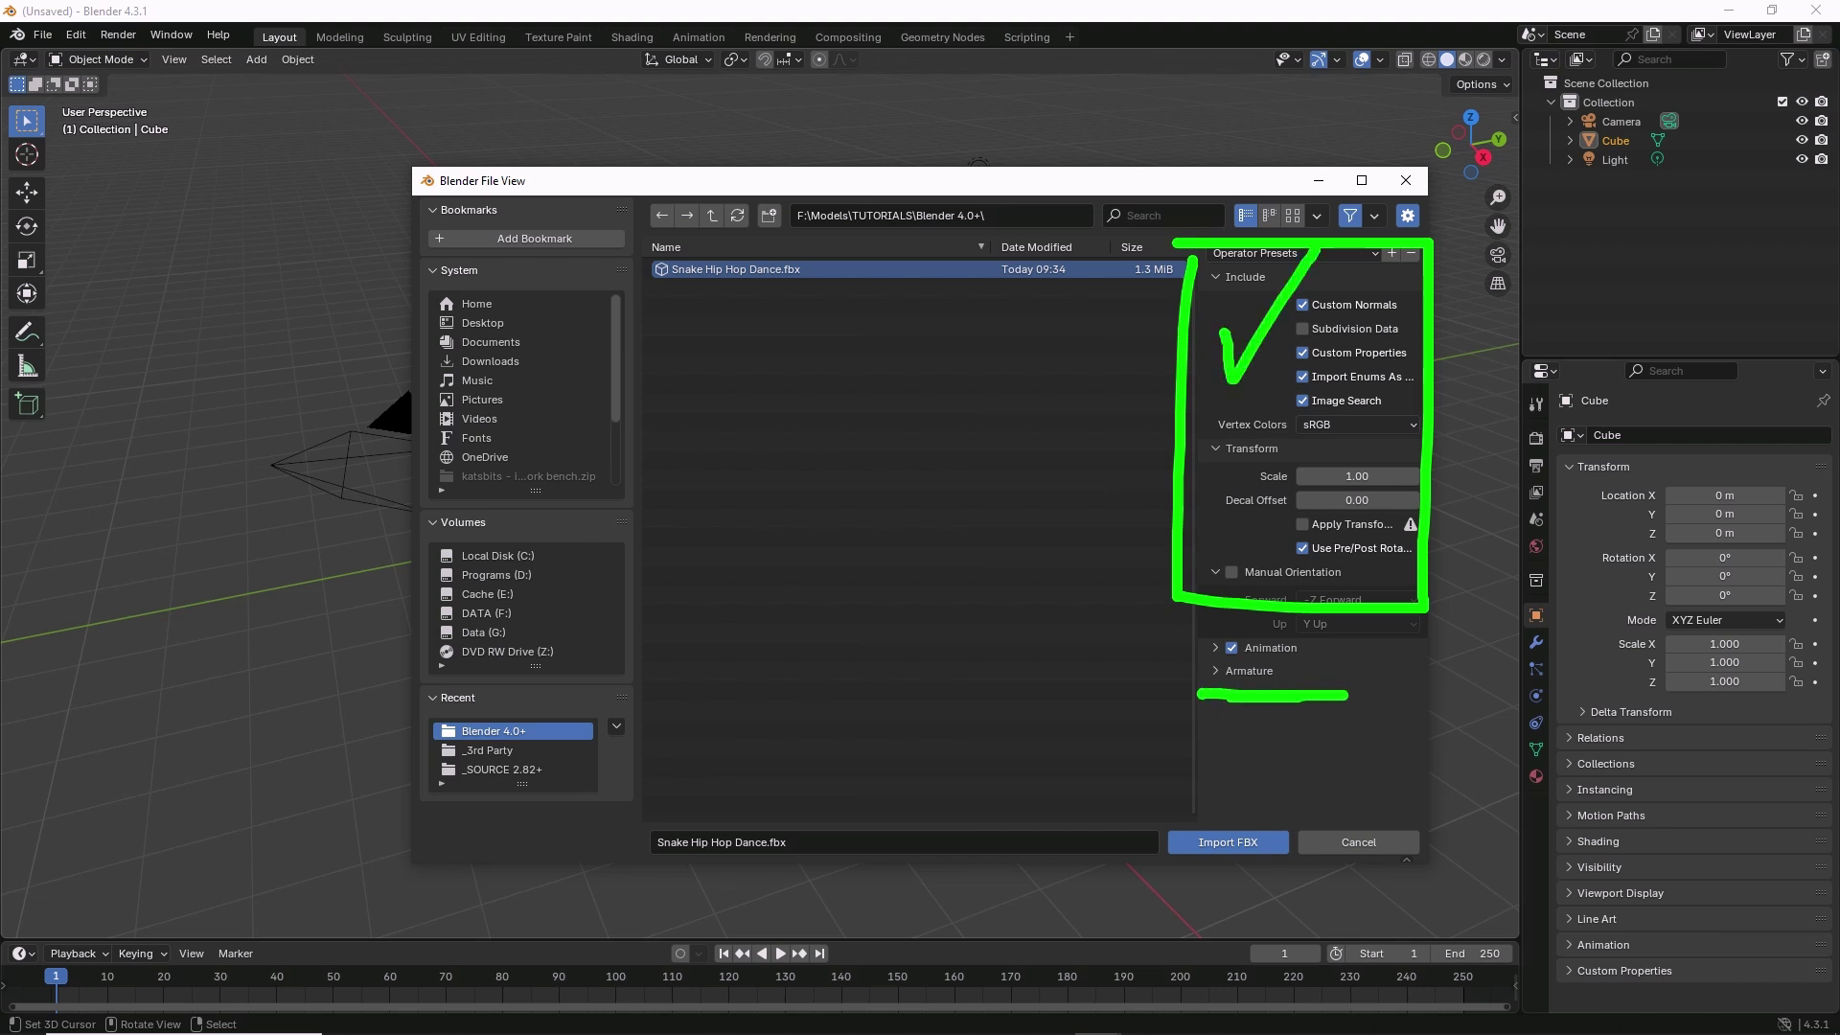
pyautogui.press('Escape')
pyautogui.click(1213, 670)
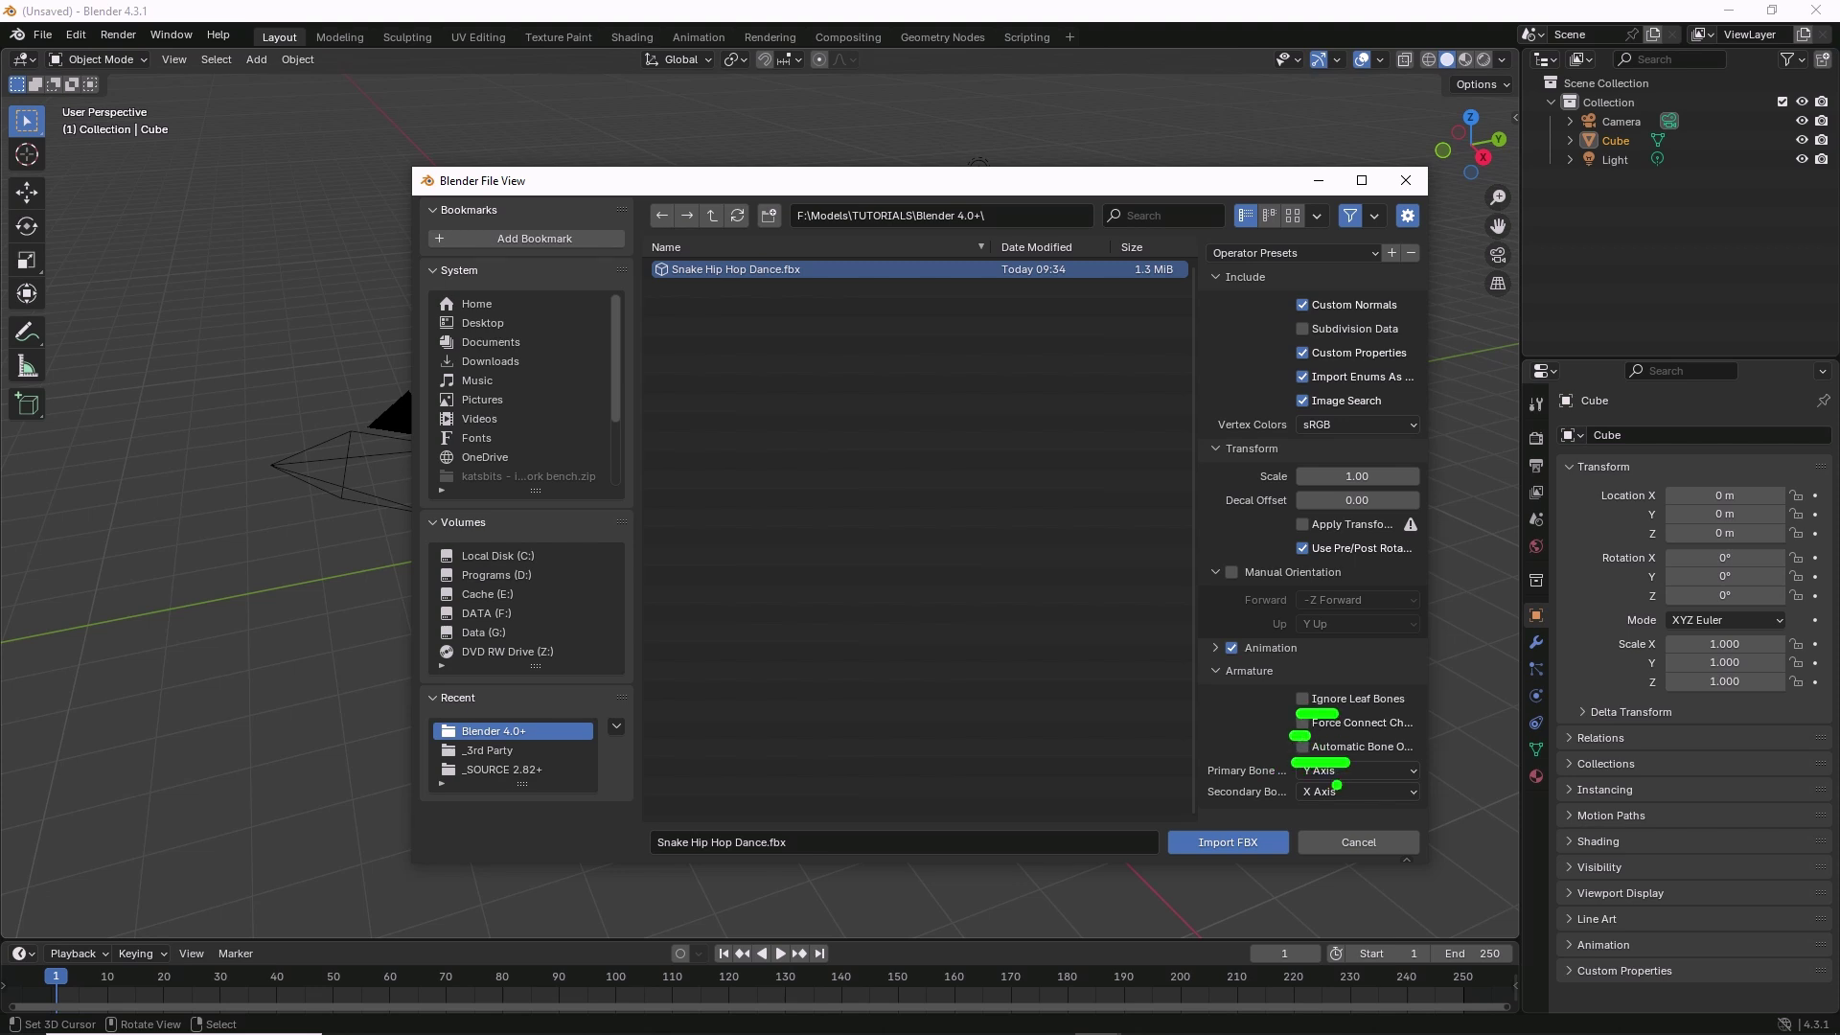
pyautogui.moveTo(1302, 727); pyautogui.dragTo(1302, 747)
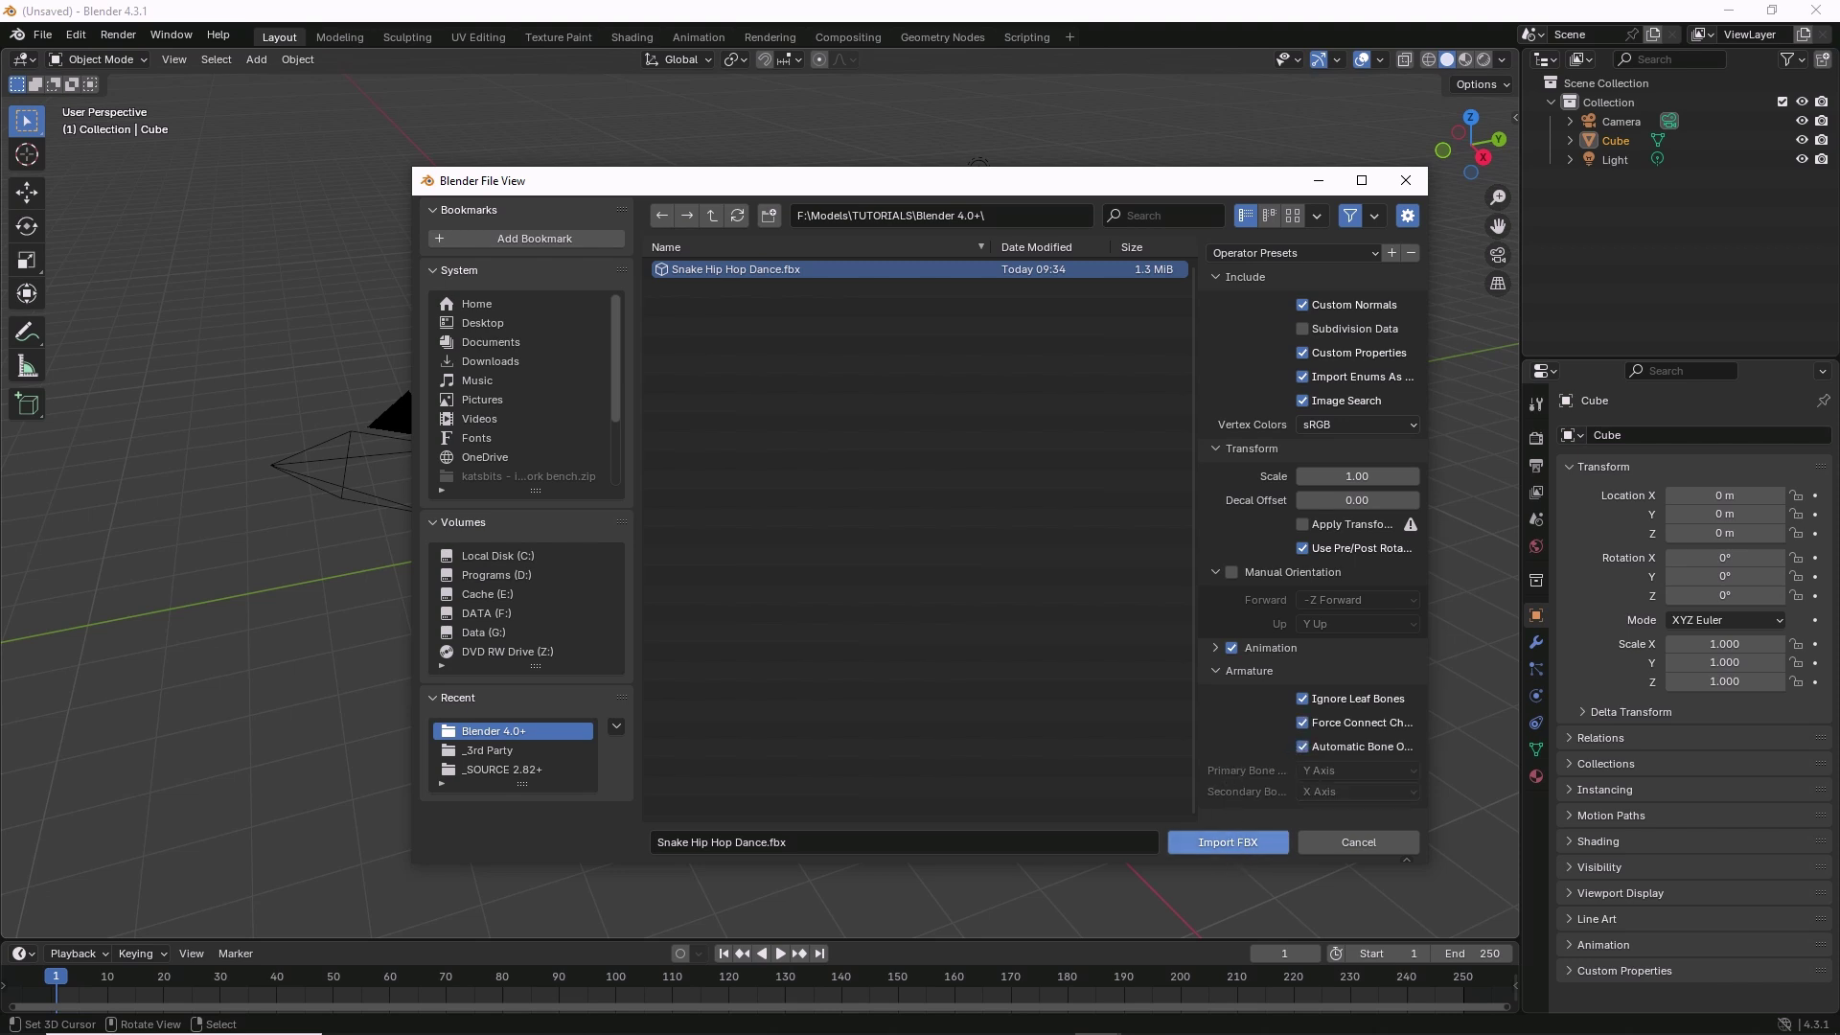
pyautogui.click(1226, 841)
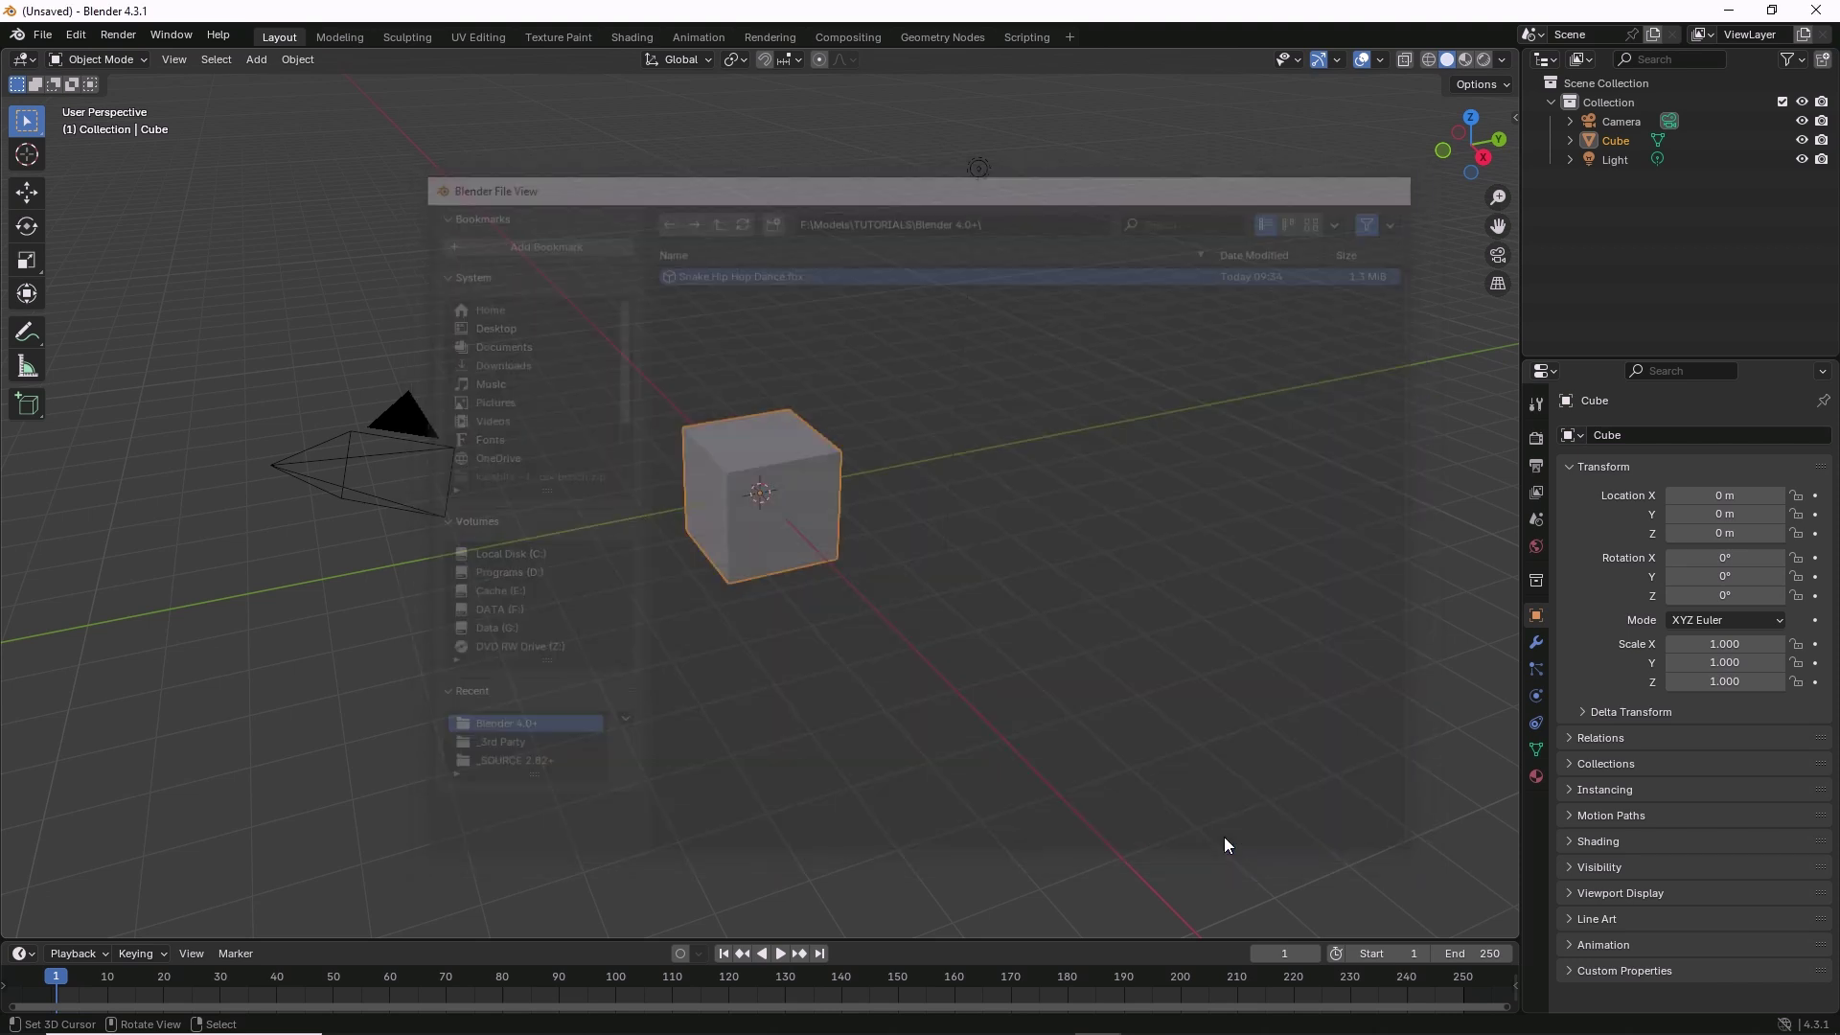
# Hide the default cube and play the imported dance animation on the armature.
pyautogui.click(1802, 159)
pyautogui.scroll(5, 738, 500)
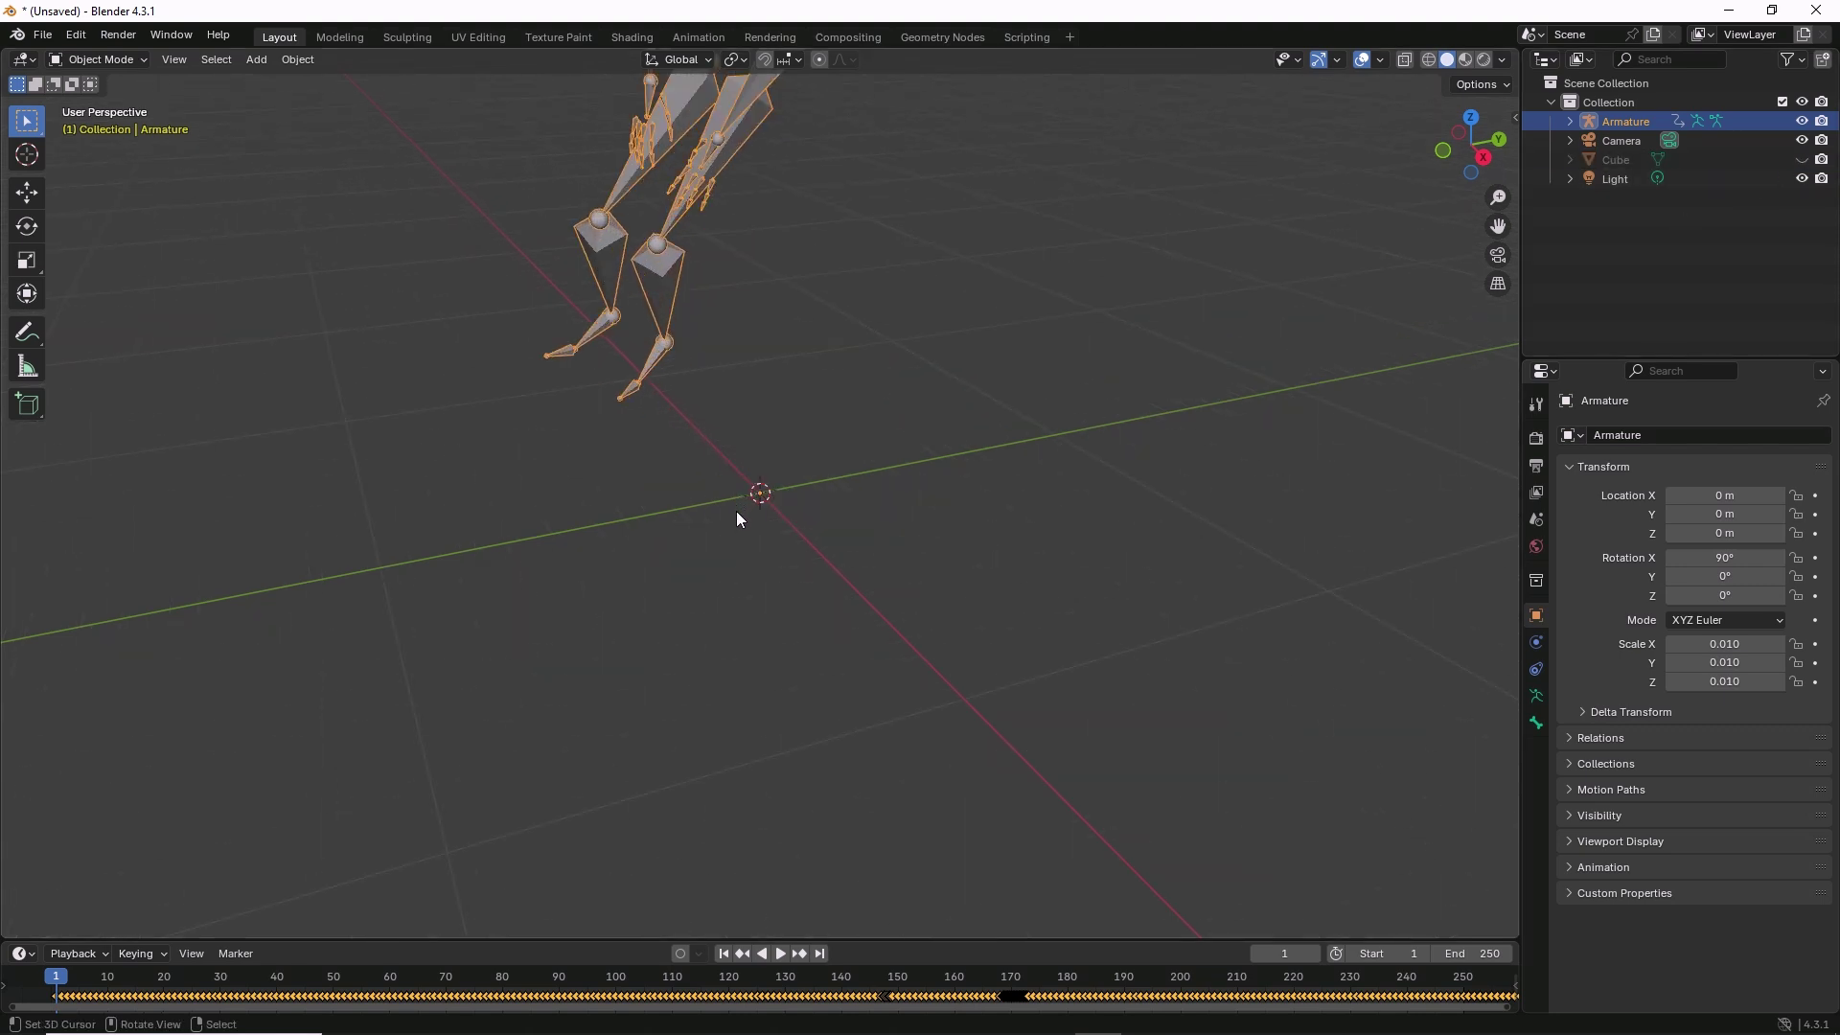
pyautogui.moveTo(723, 477); pyautogui.dragTo(807, 667, button='middle')
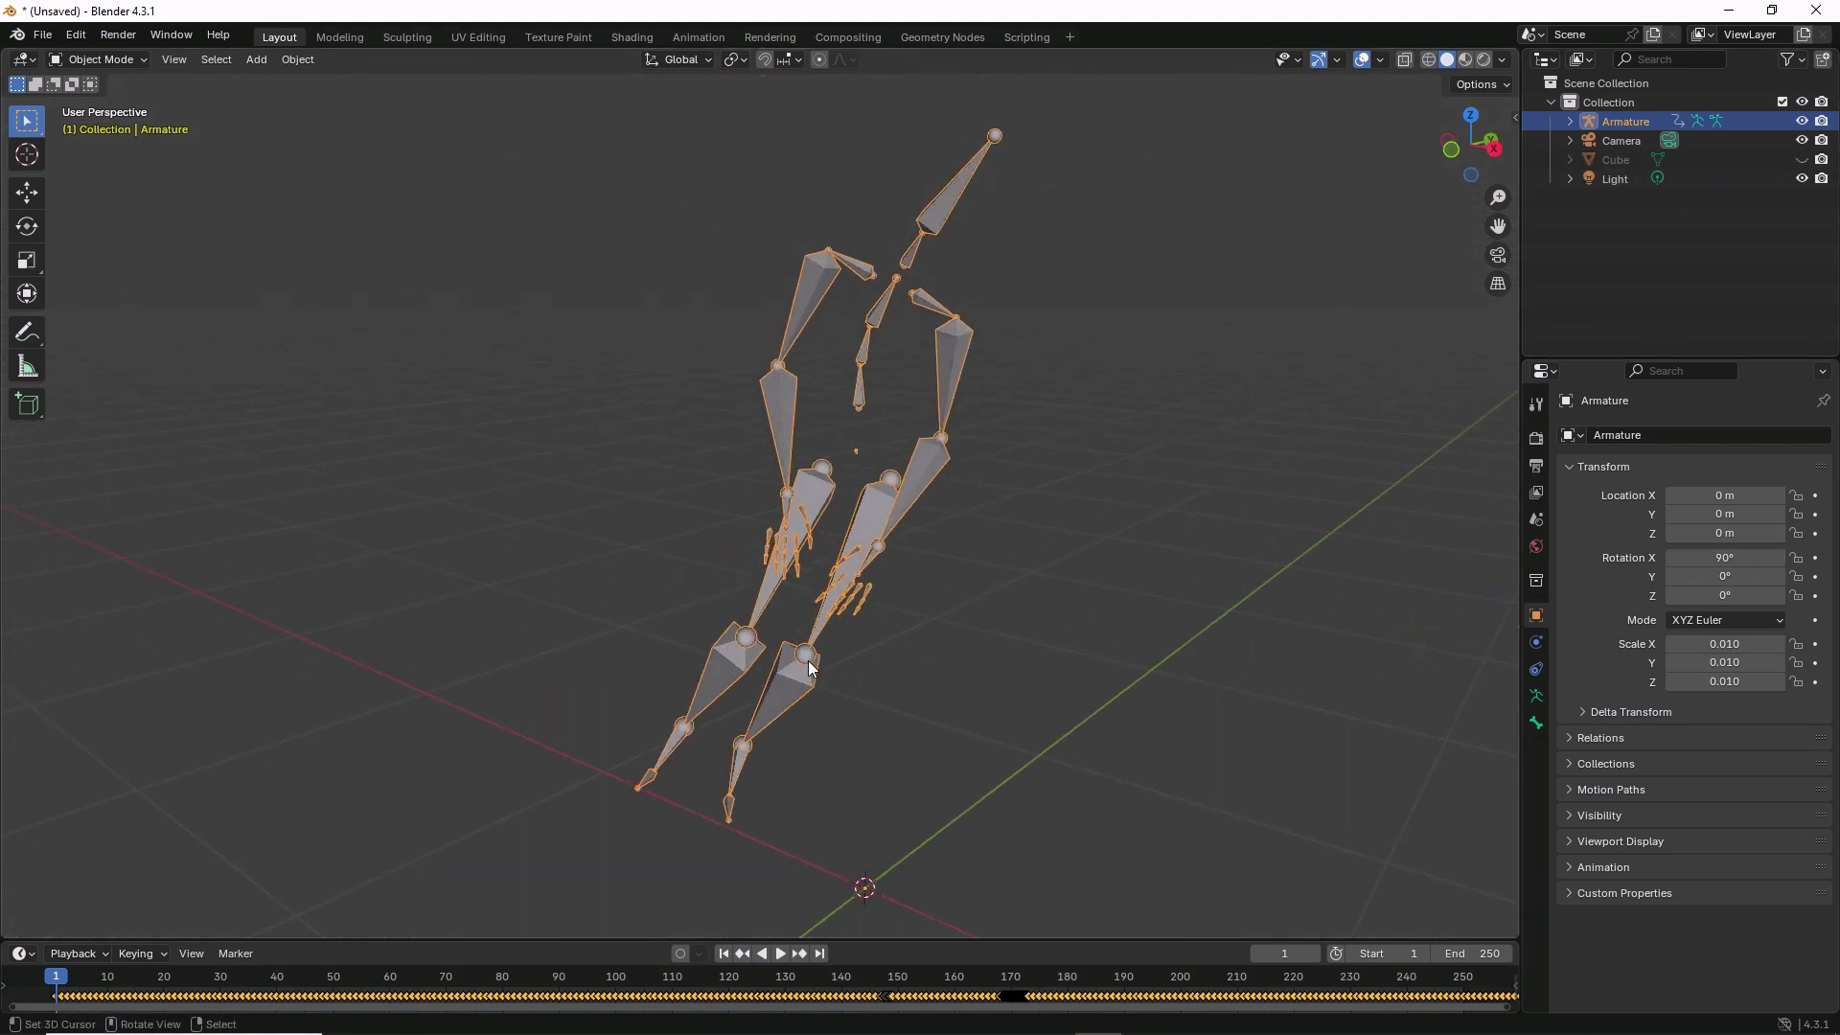
pyautogui.scroll(-2, 808, 659)
pyautogui.press('space')
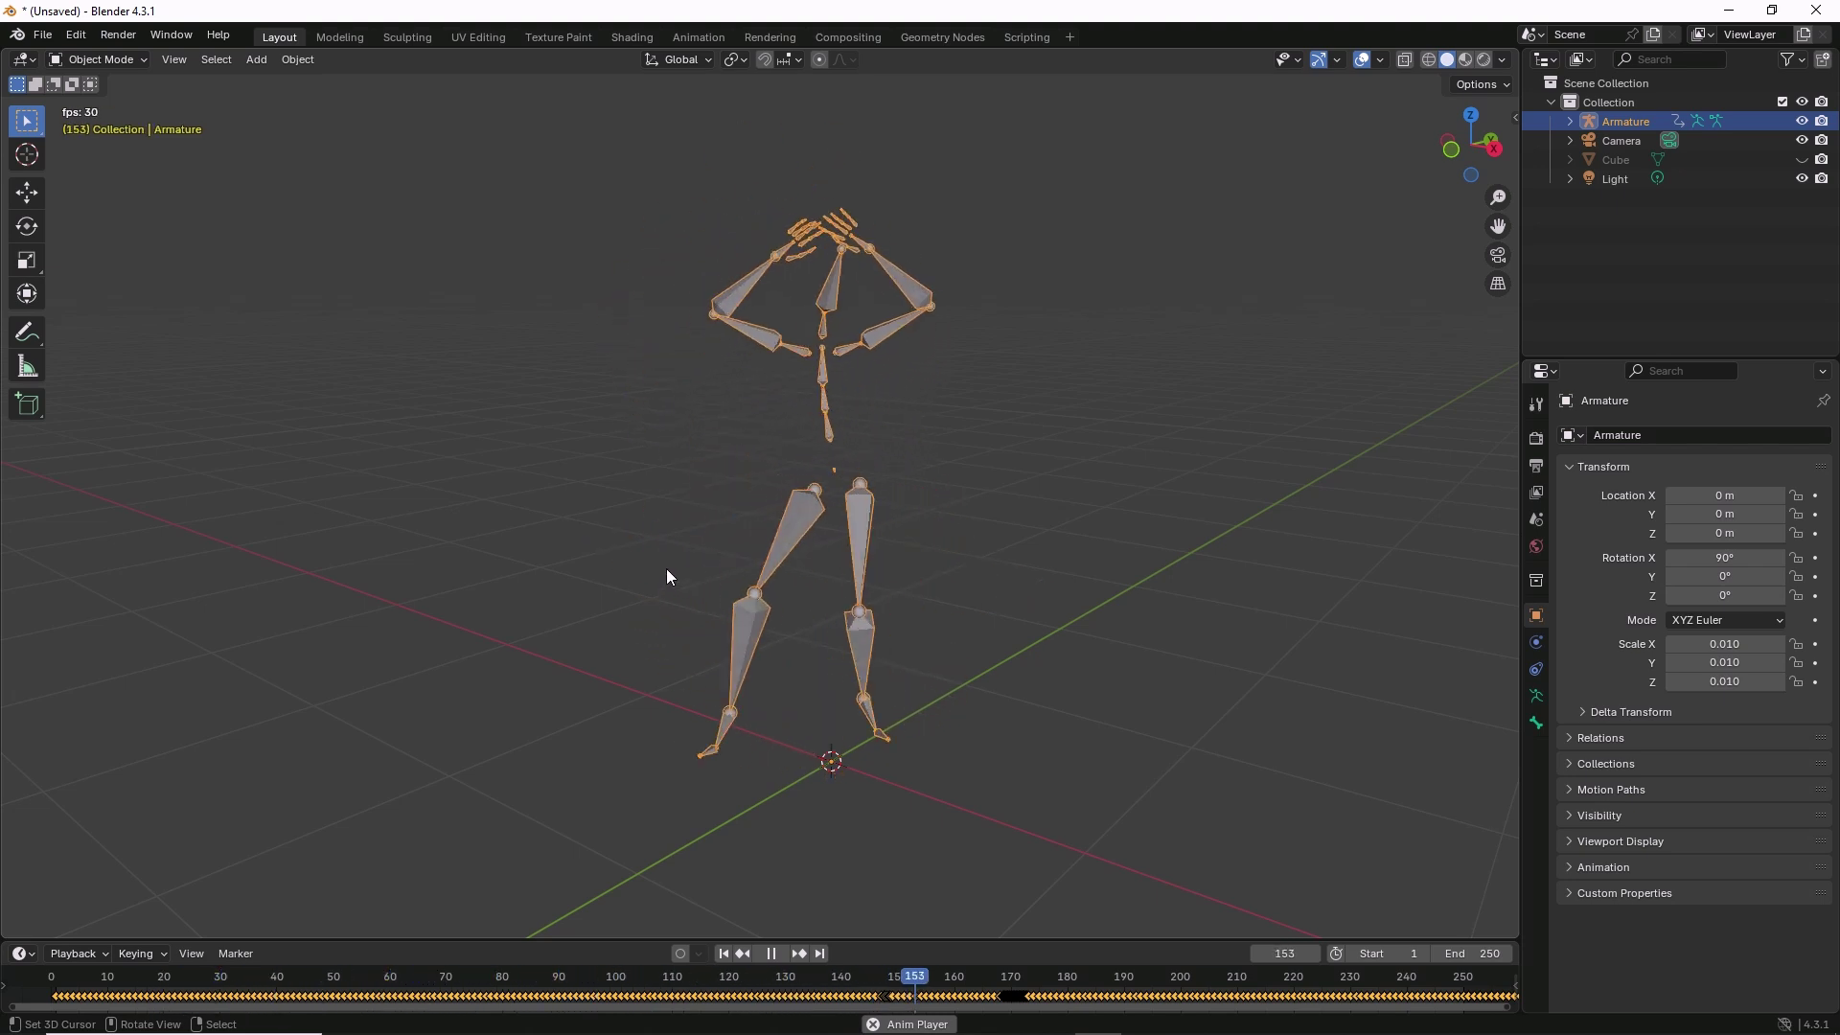
pyautogui.moveTo(668, 576); pyautogui.dragTo(1014, 631, button='middle')
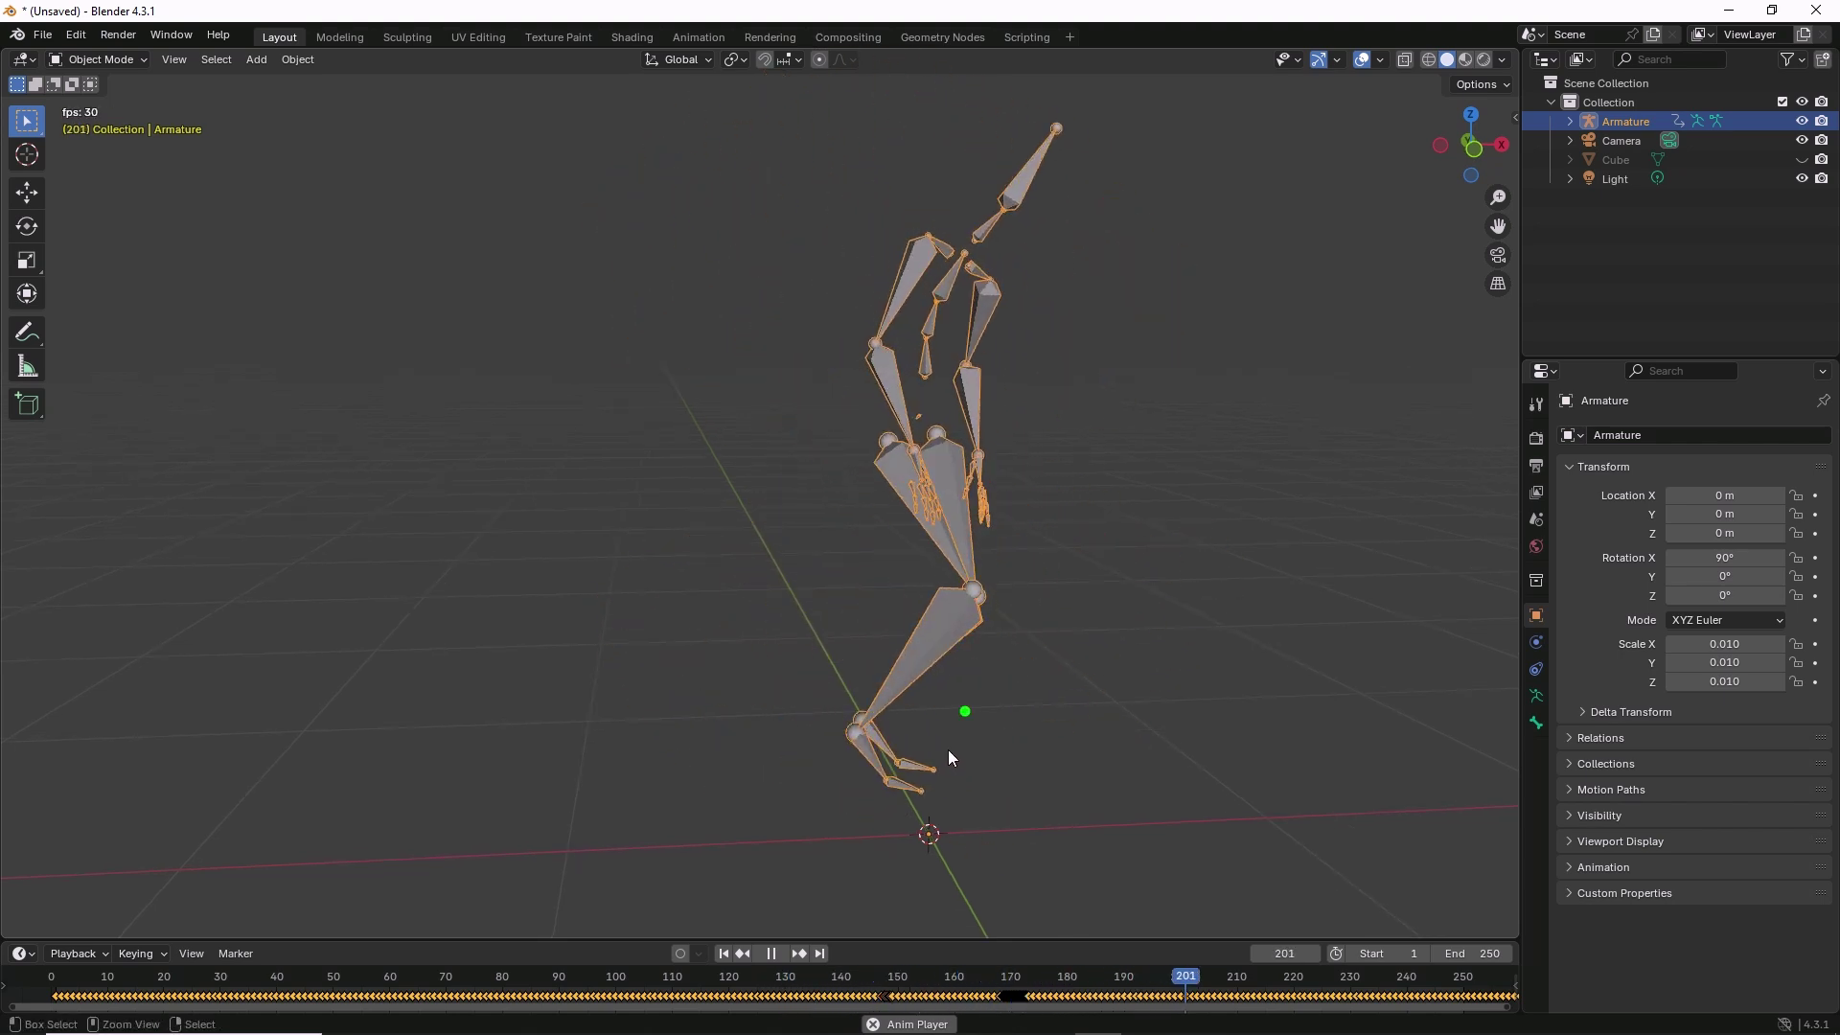
pyautogui.moveTo(836, 834); pyautogui.dragTo(1060, 830)
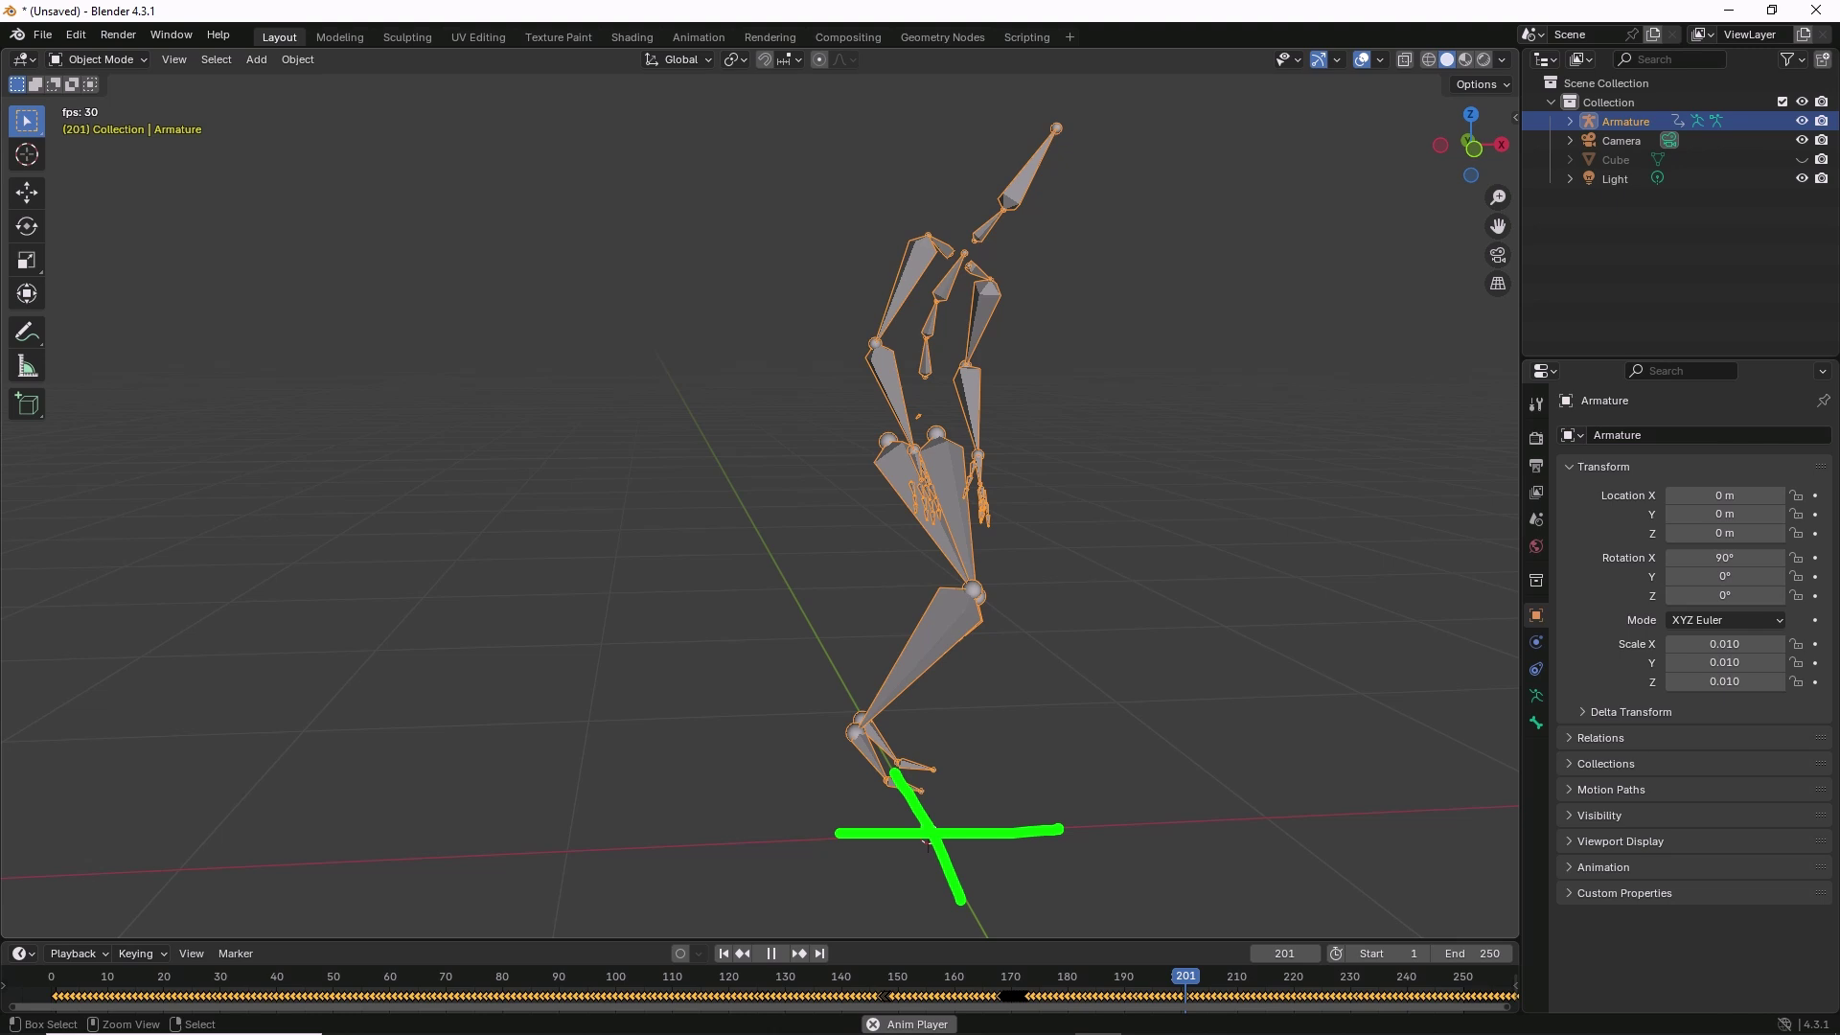
pyautogui.moveTo(1082, 752)
pyautogui.mouseDown()
pyautogui.moveTo(1290, 740)
pyautogui.moveTo(1238, 792)
pyautogui.mouseUp()
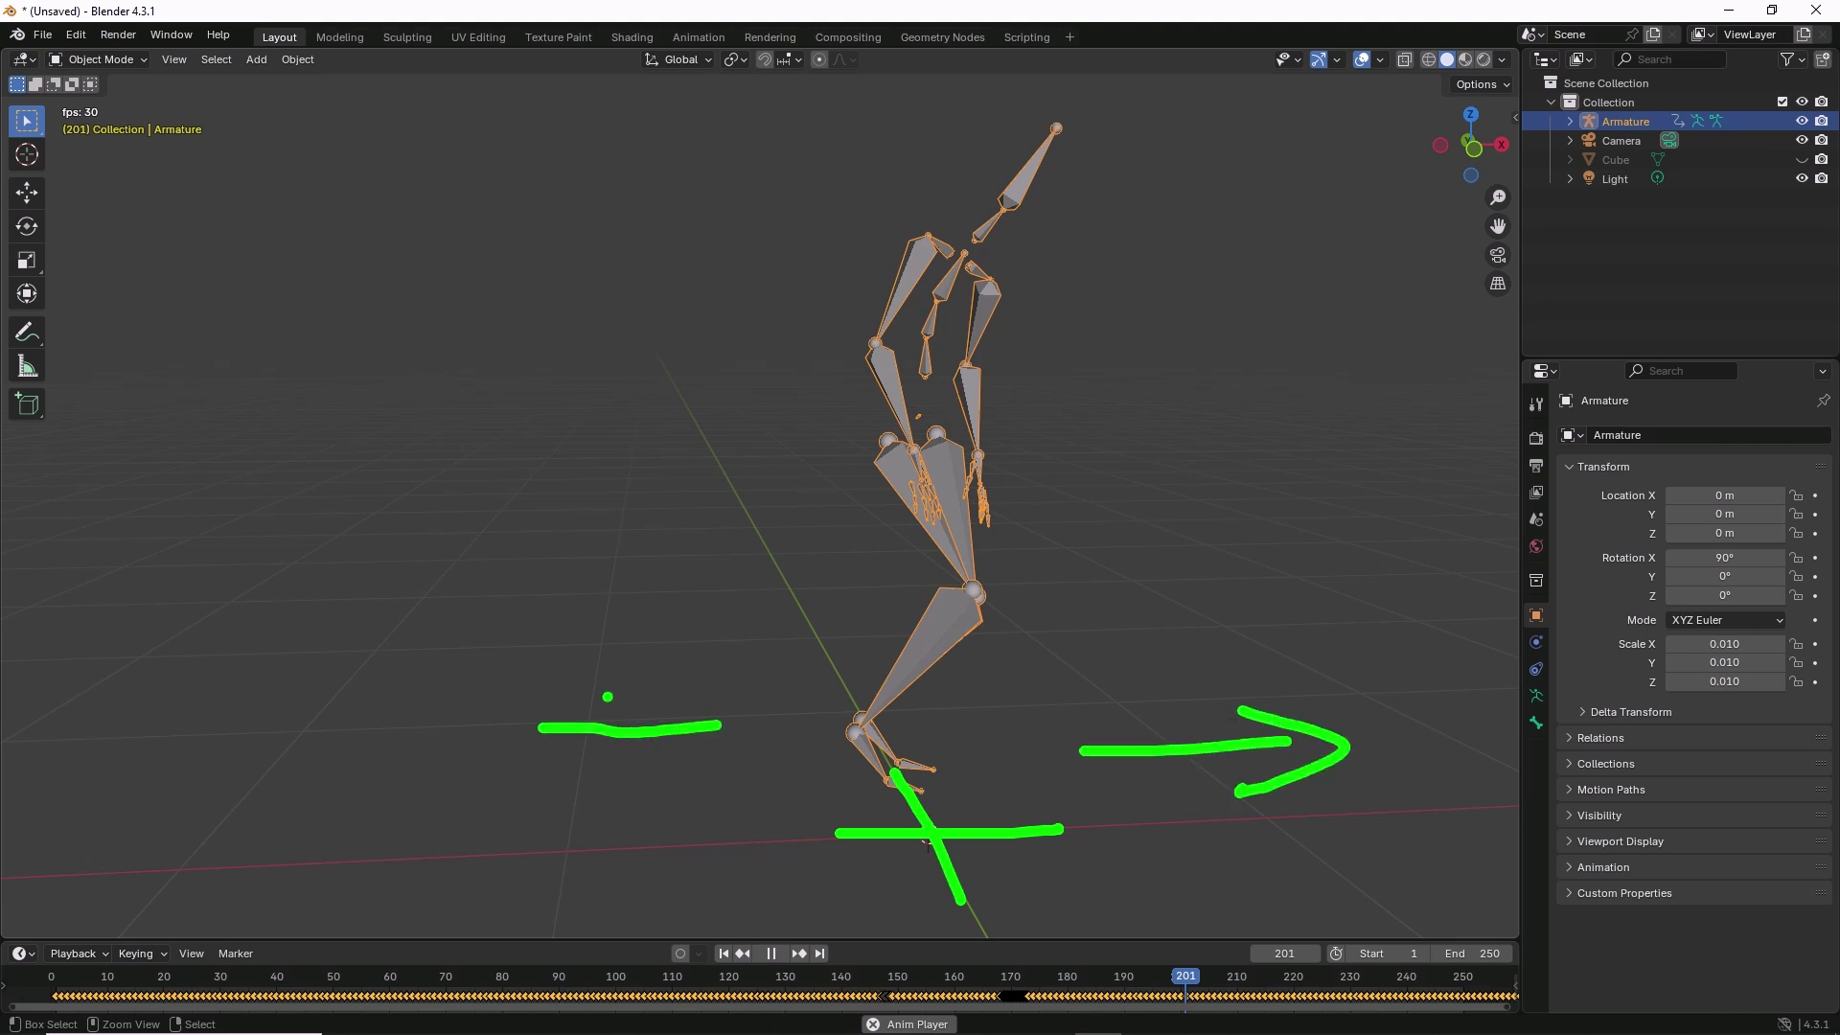
pyautogui.moveTo(608, 697); pyautogui.dragTo(621, 779)
pyautogui.moveTo(767, 611); pyautogui.dragTo(840, 606)
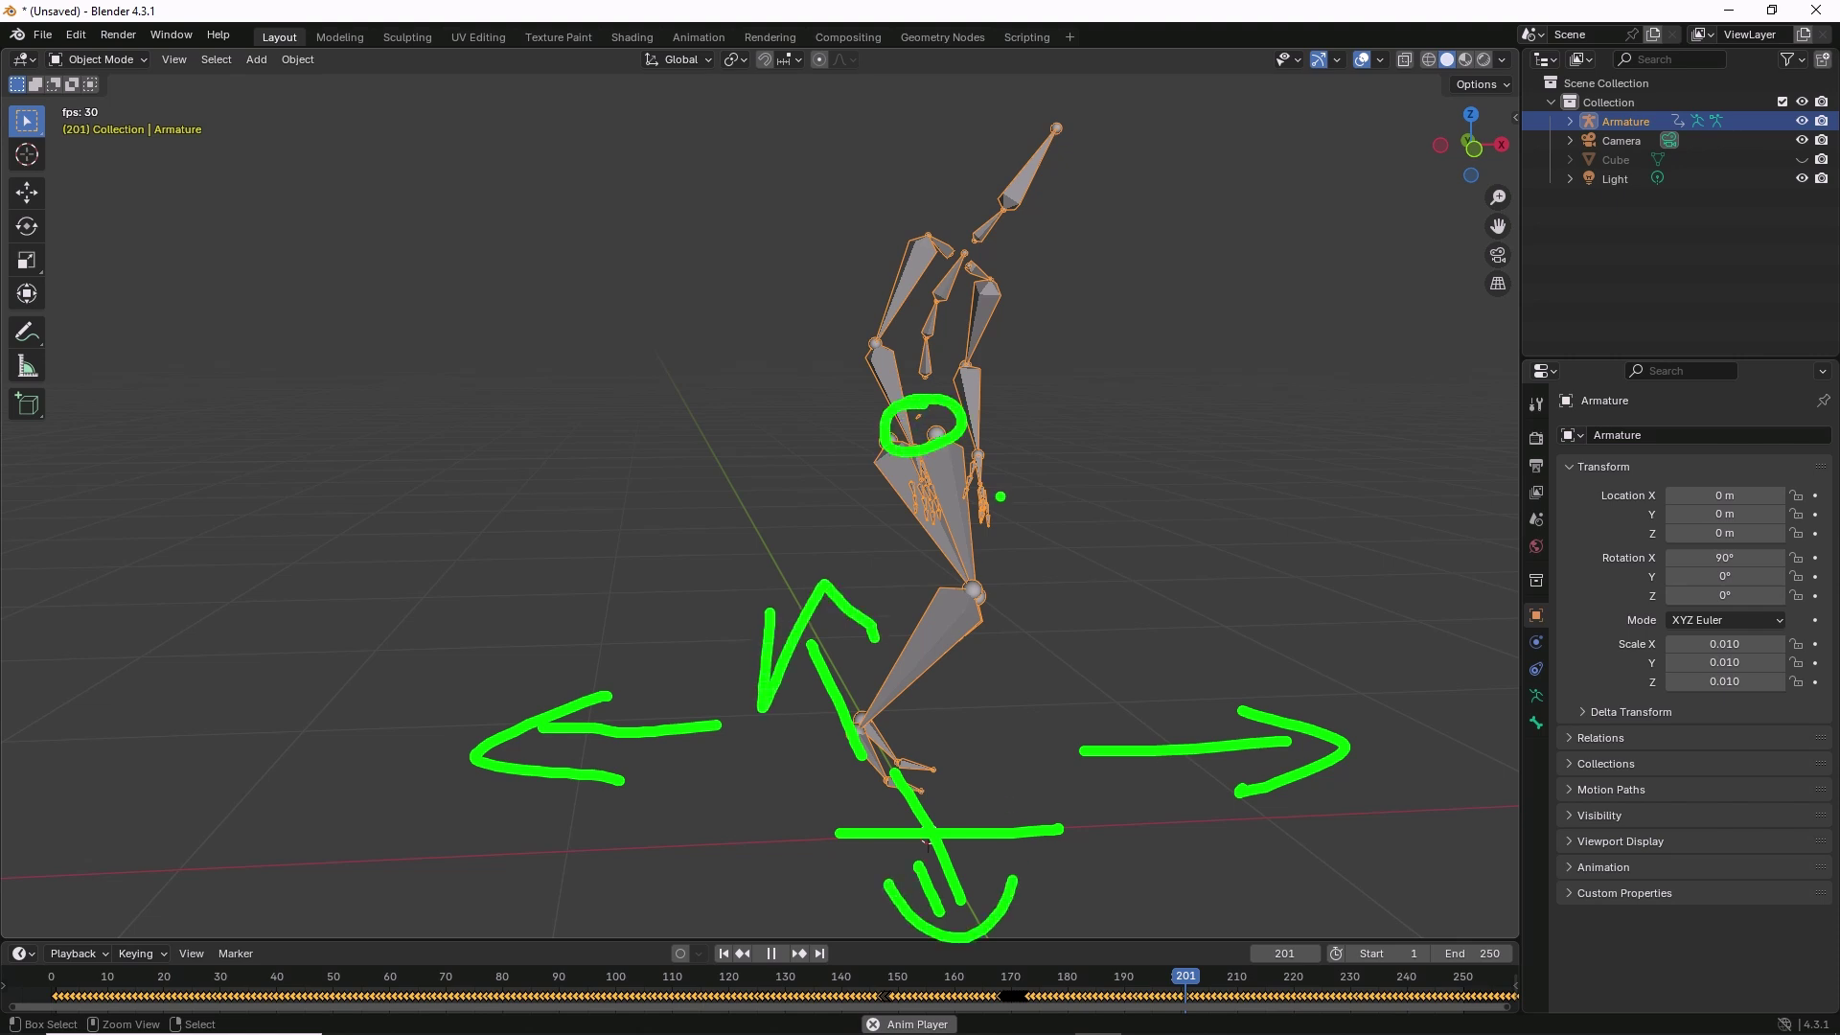
pyautogui.press('Escape')
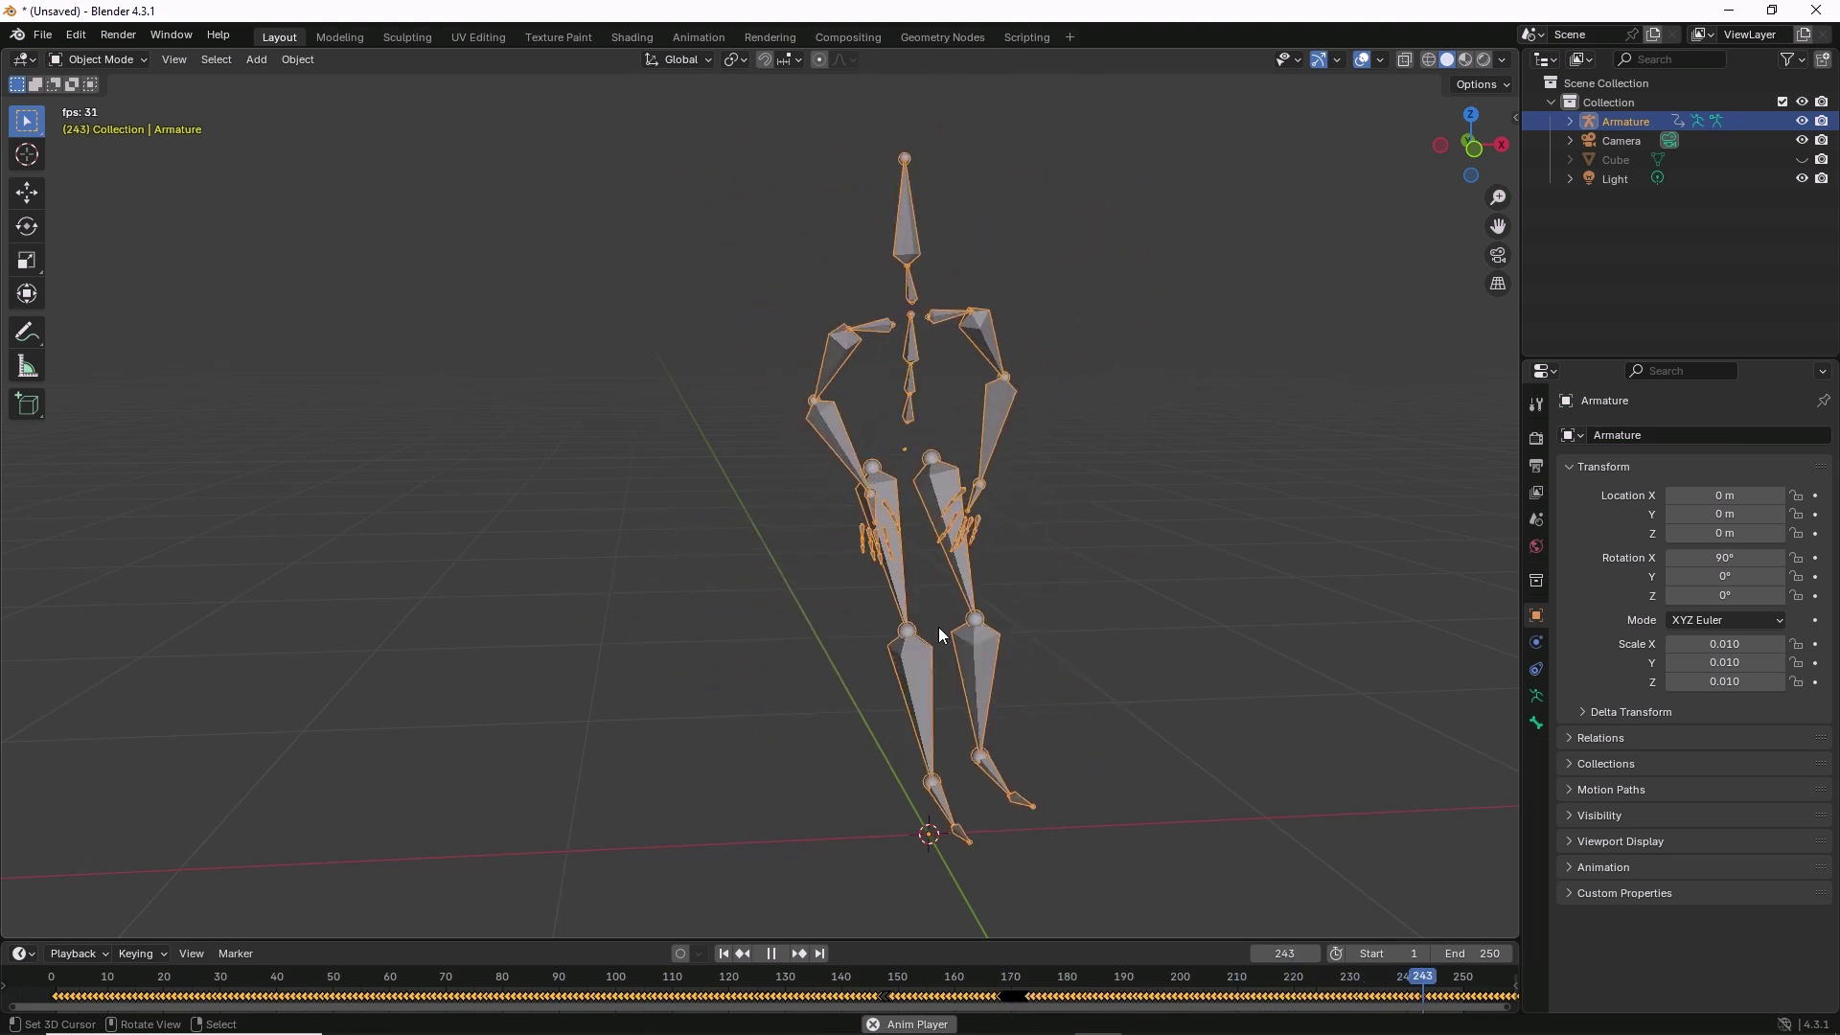
# Pause the animation and examine the small hip bone above the thigh bones up close from several angles.
pyautogui.press('space')
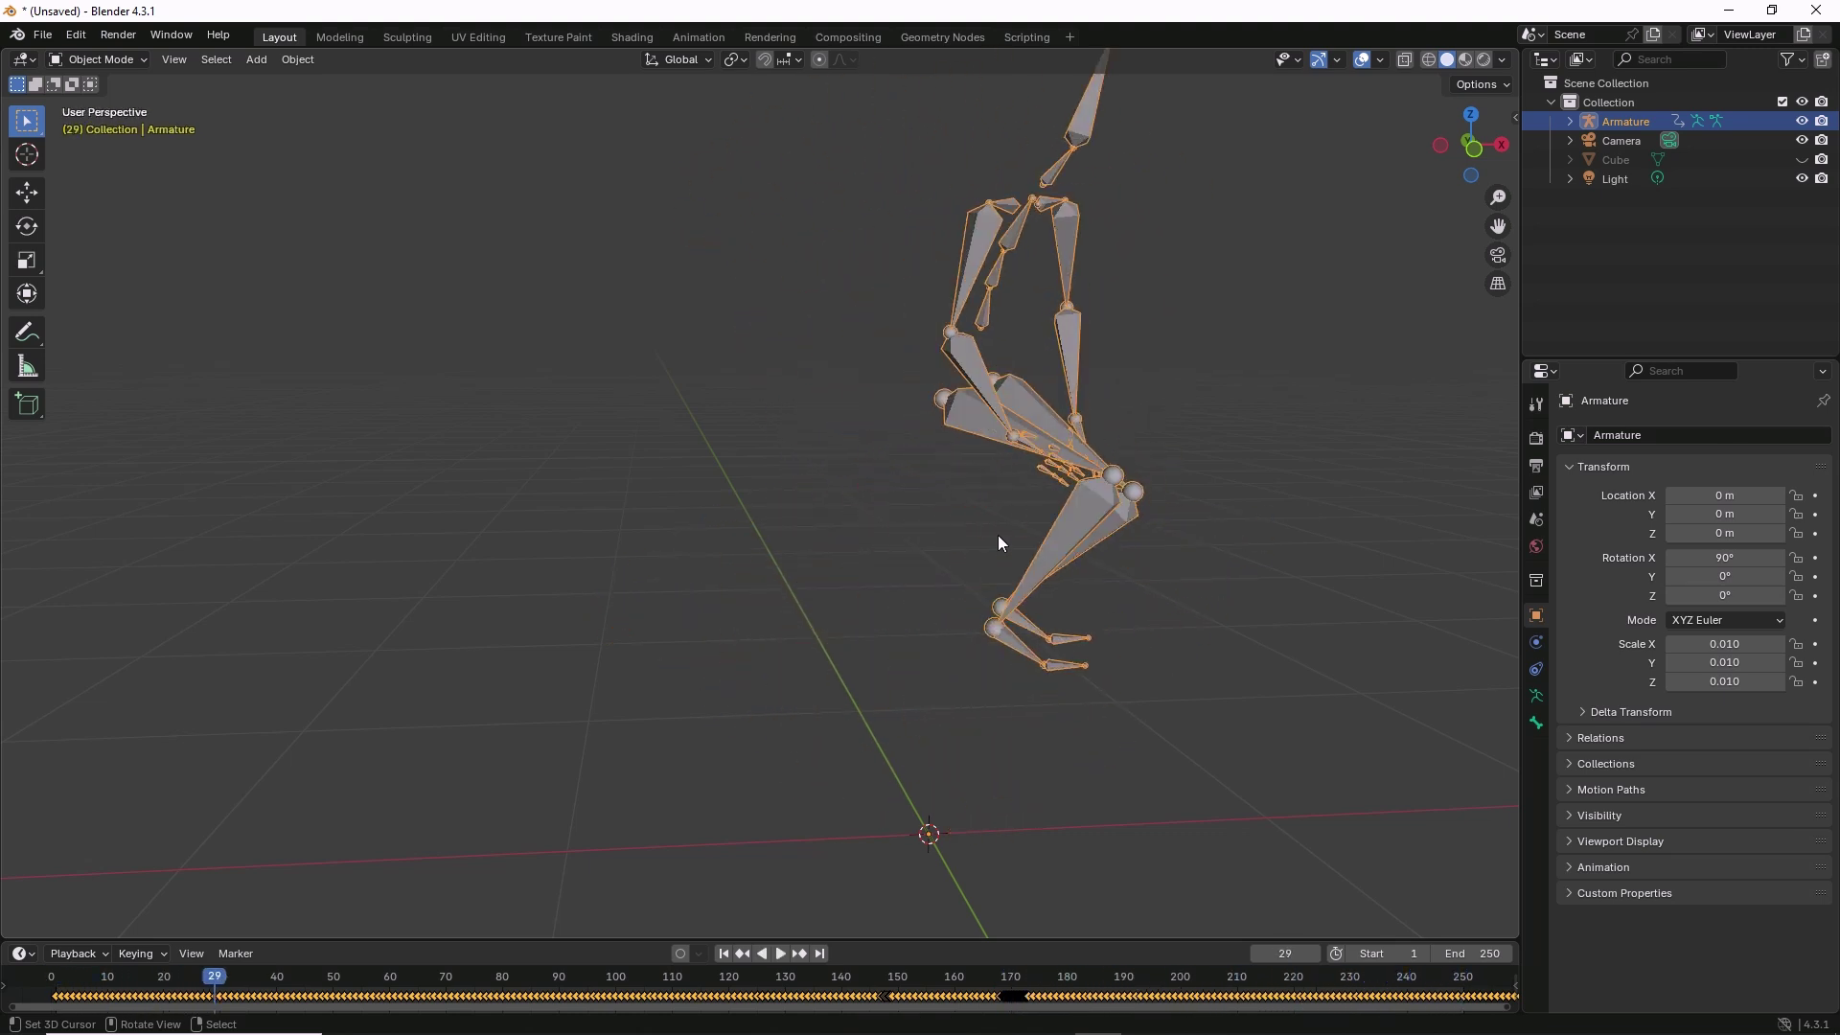
pyautogui.press('space')
pyautogui.scroll(8, 1006, 556)
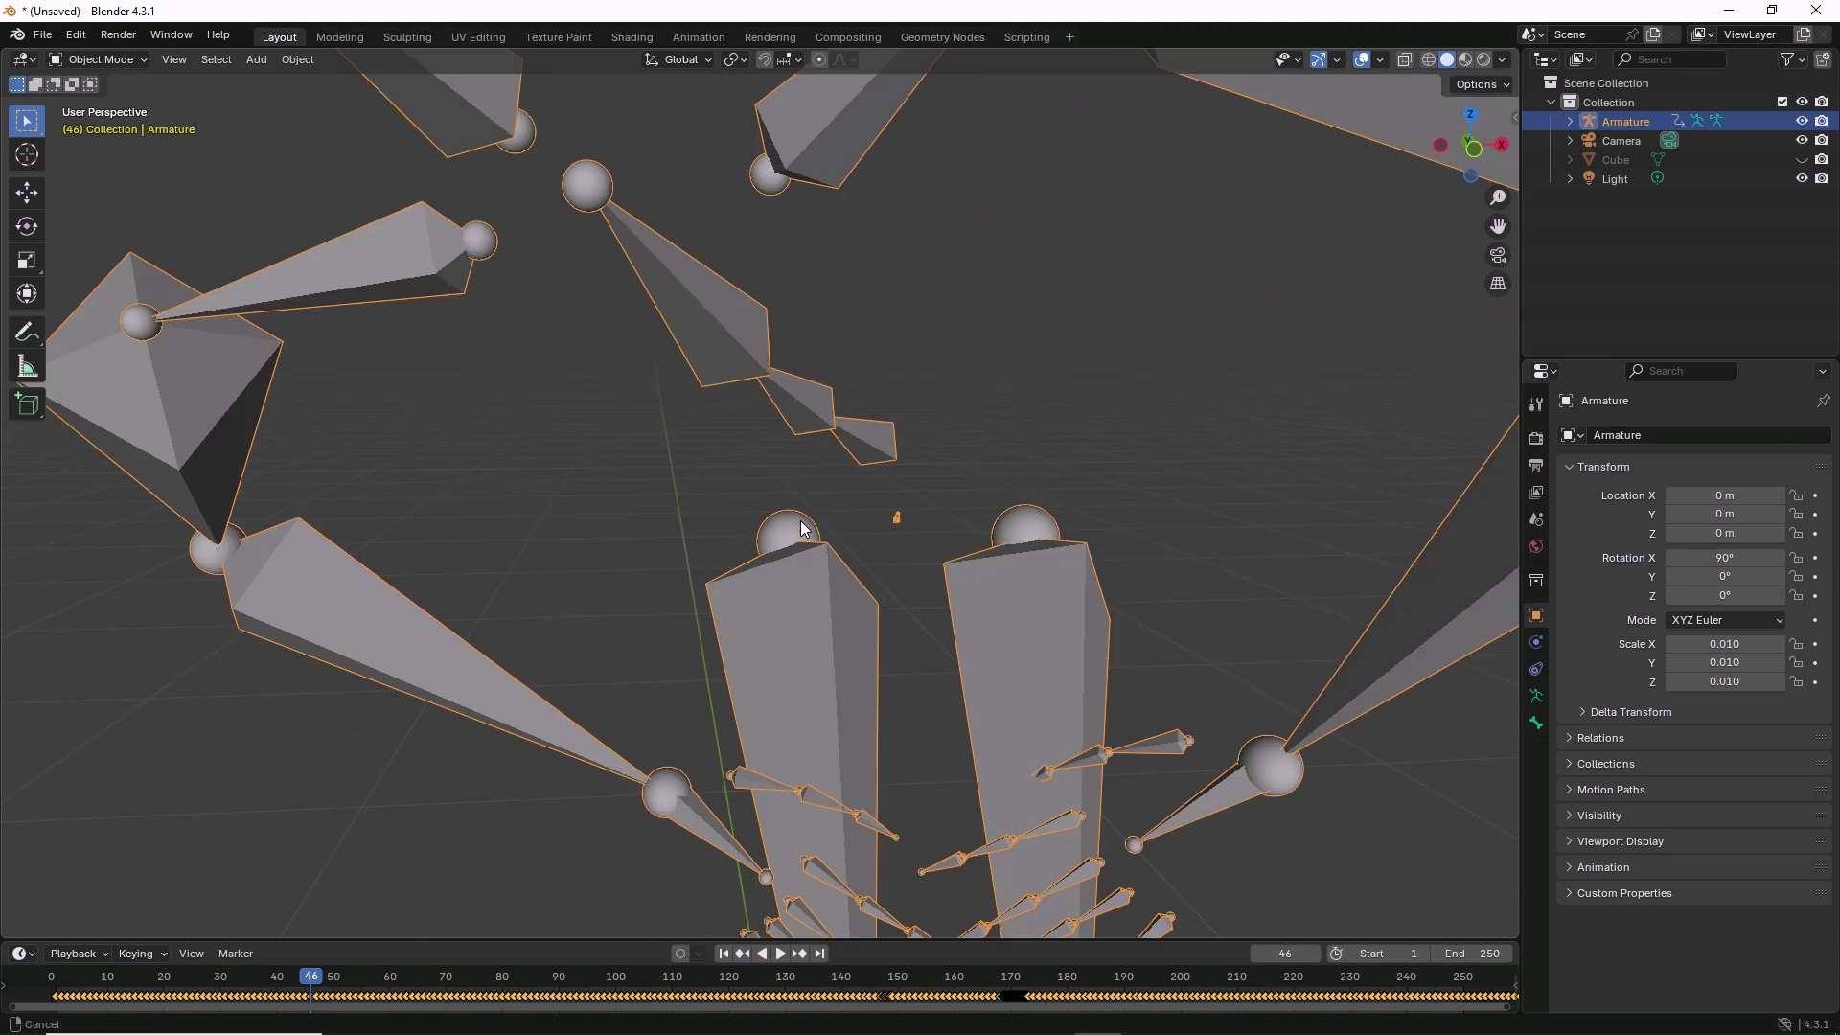
pyautogui.keyDown('shift'); pyautogui.moveTo(801, 529); pyautogui.dragTo(801, 561, button='middle'); pyautogui.keyUp('shift')
pyautogui.scroll(3, 910, 632)
pyautogui.moveTo(916, 642); pyautogui.dragTo(807, 648, button='middle')
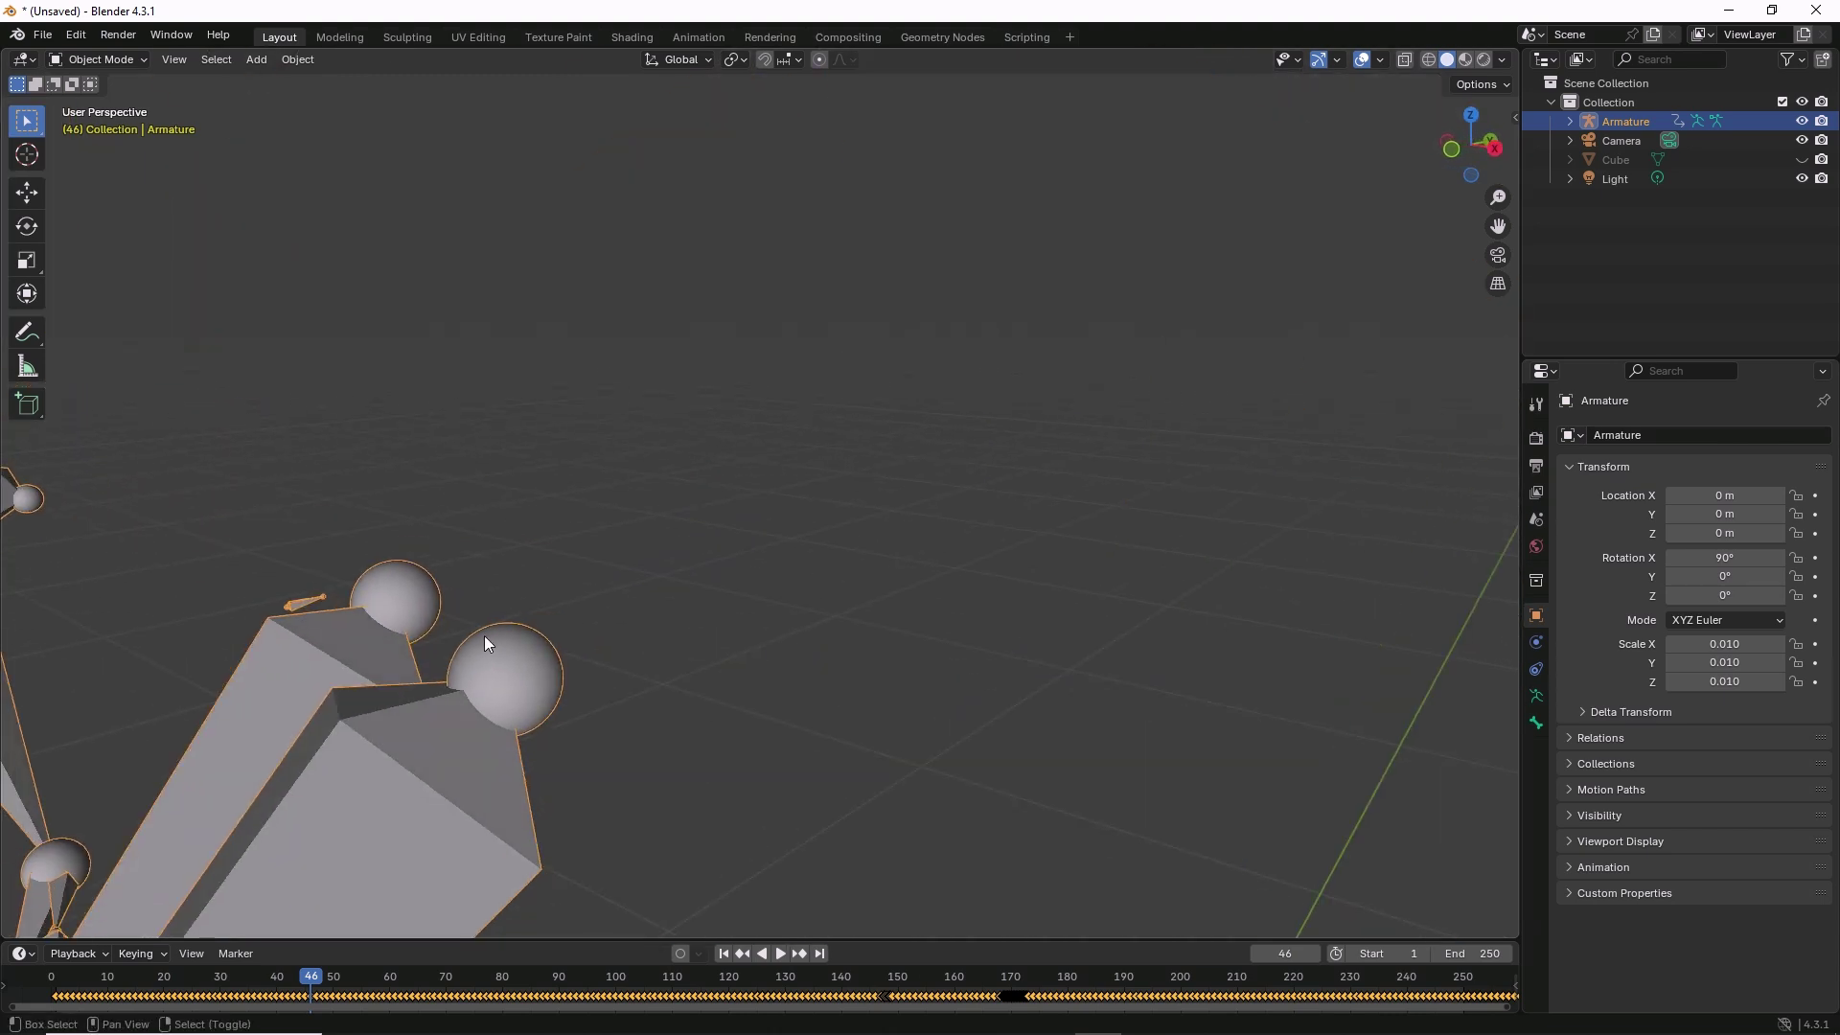
pyautogui.moveTo(485, 644); pyautogui.dragTo(767, 636, button='middle')
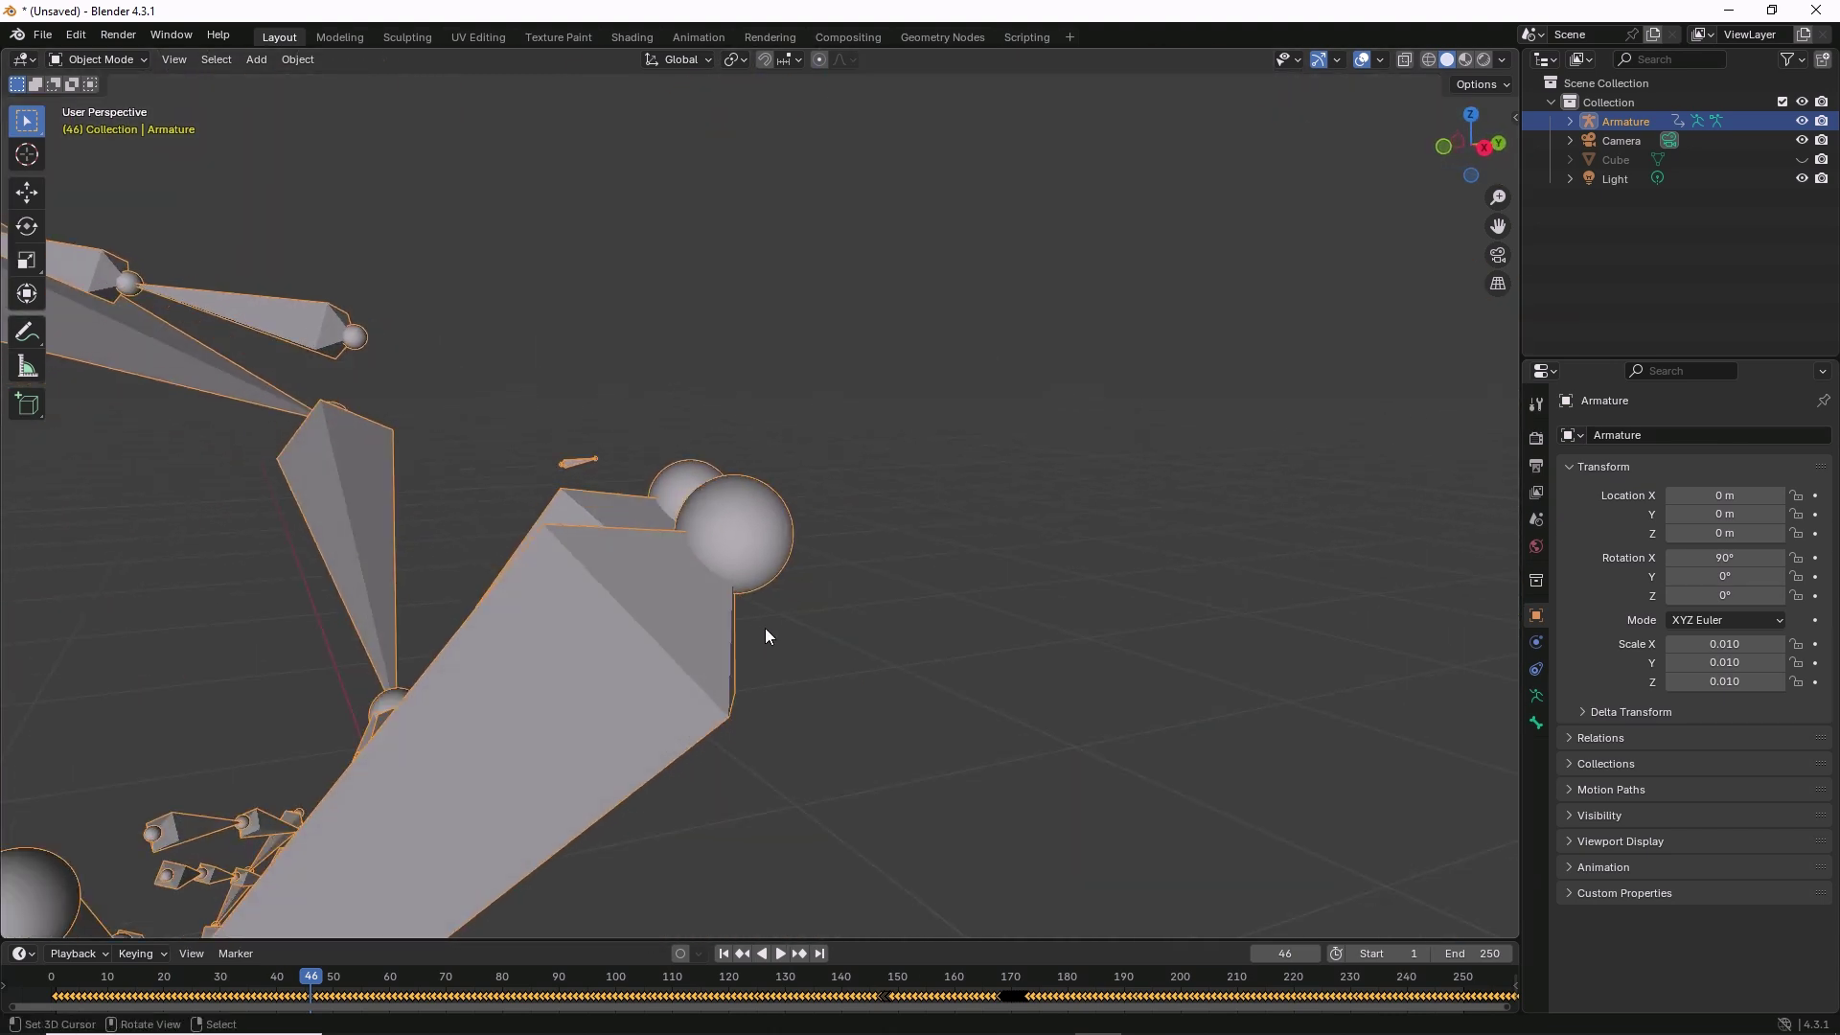
pyautogui.moveTo(499, 490); pyautogui.dragTo(525, 412)
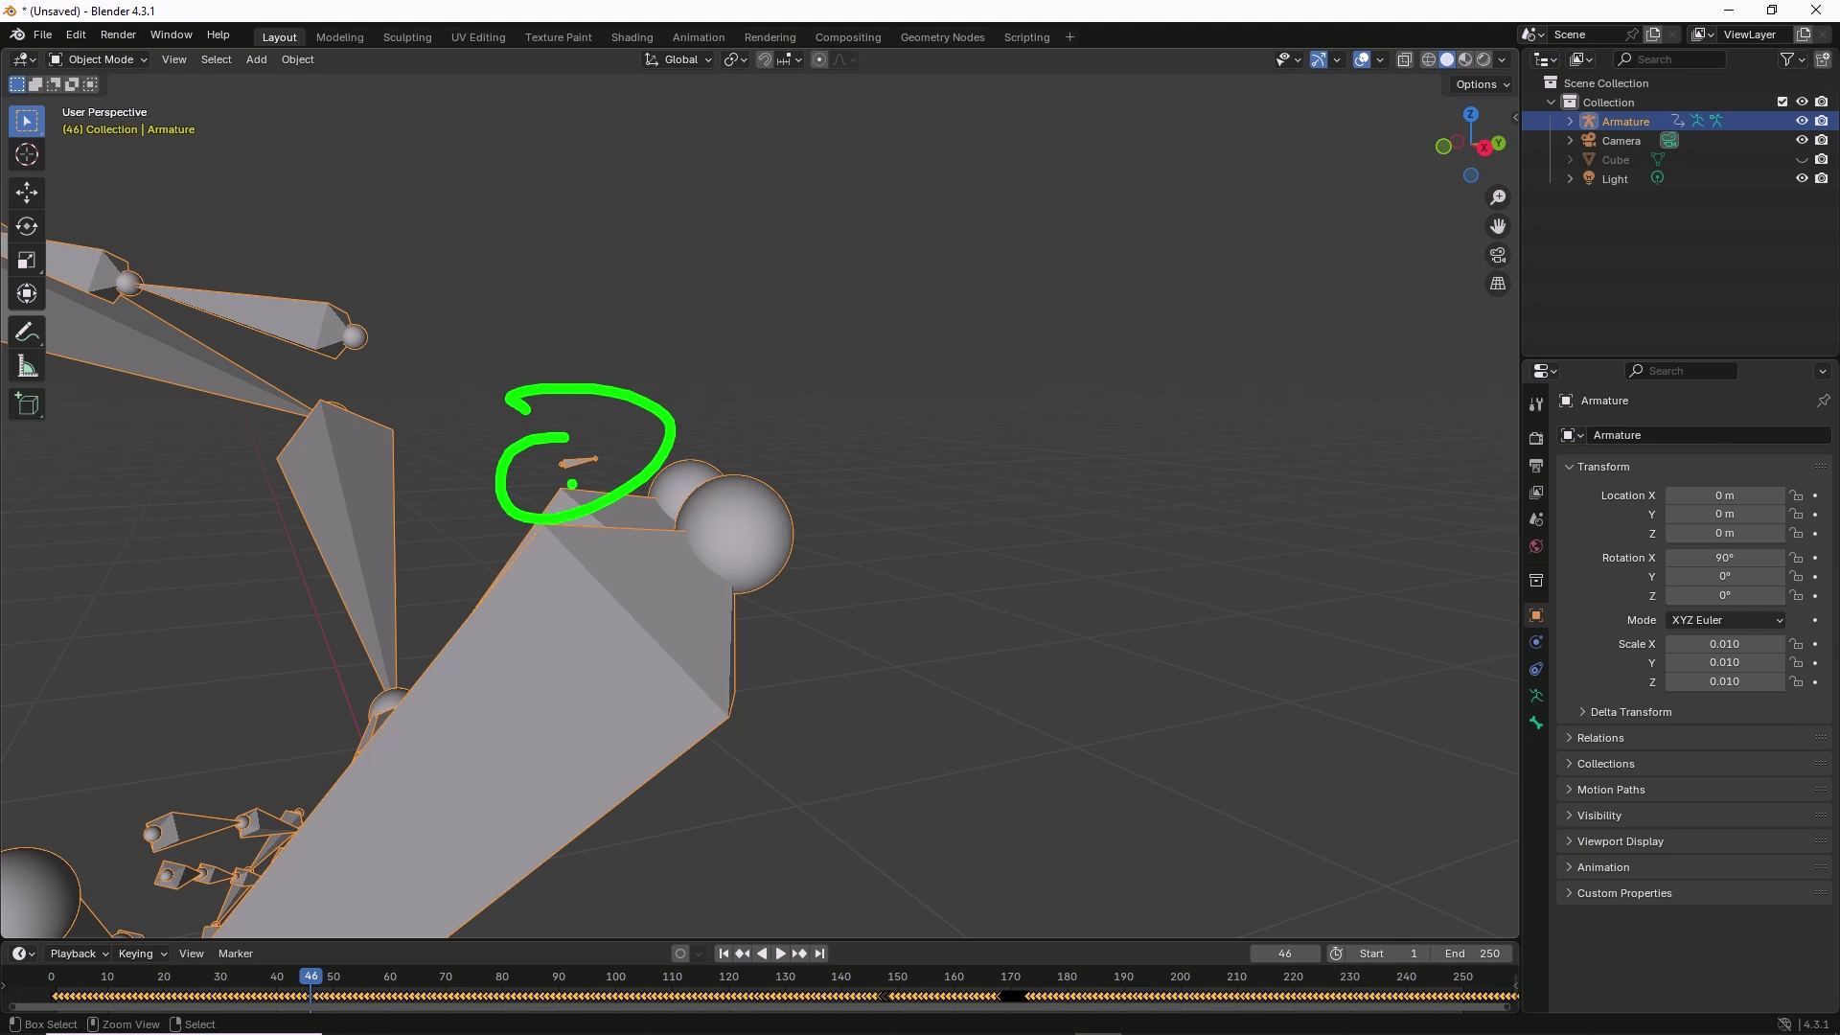
pyautogui.moveTo(656, 271); pyautogui.dragTo(813, 404)
pyautogui.moveTo(776, 257); pyautogui.dragTo(651, 413)
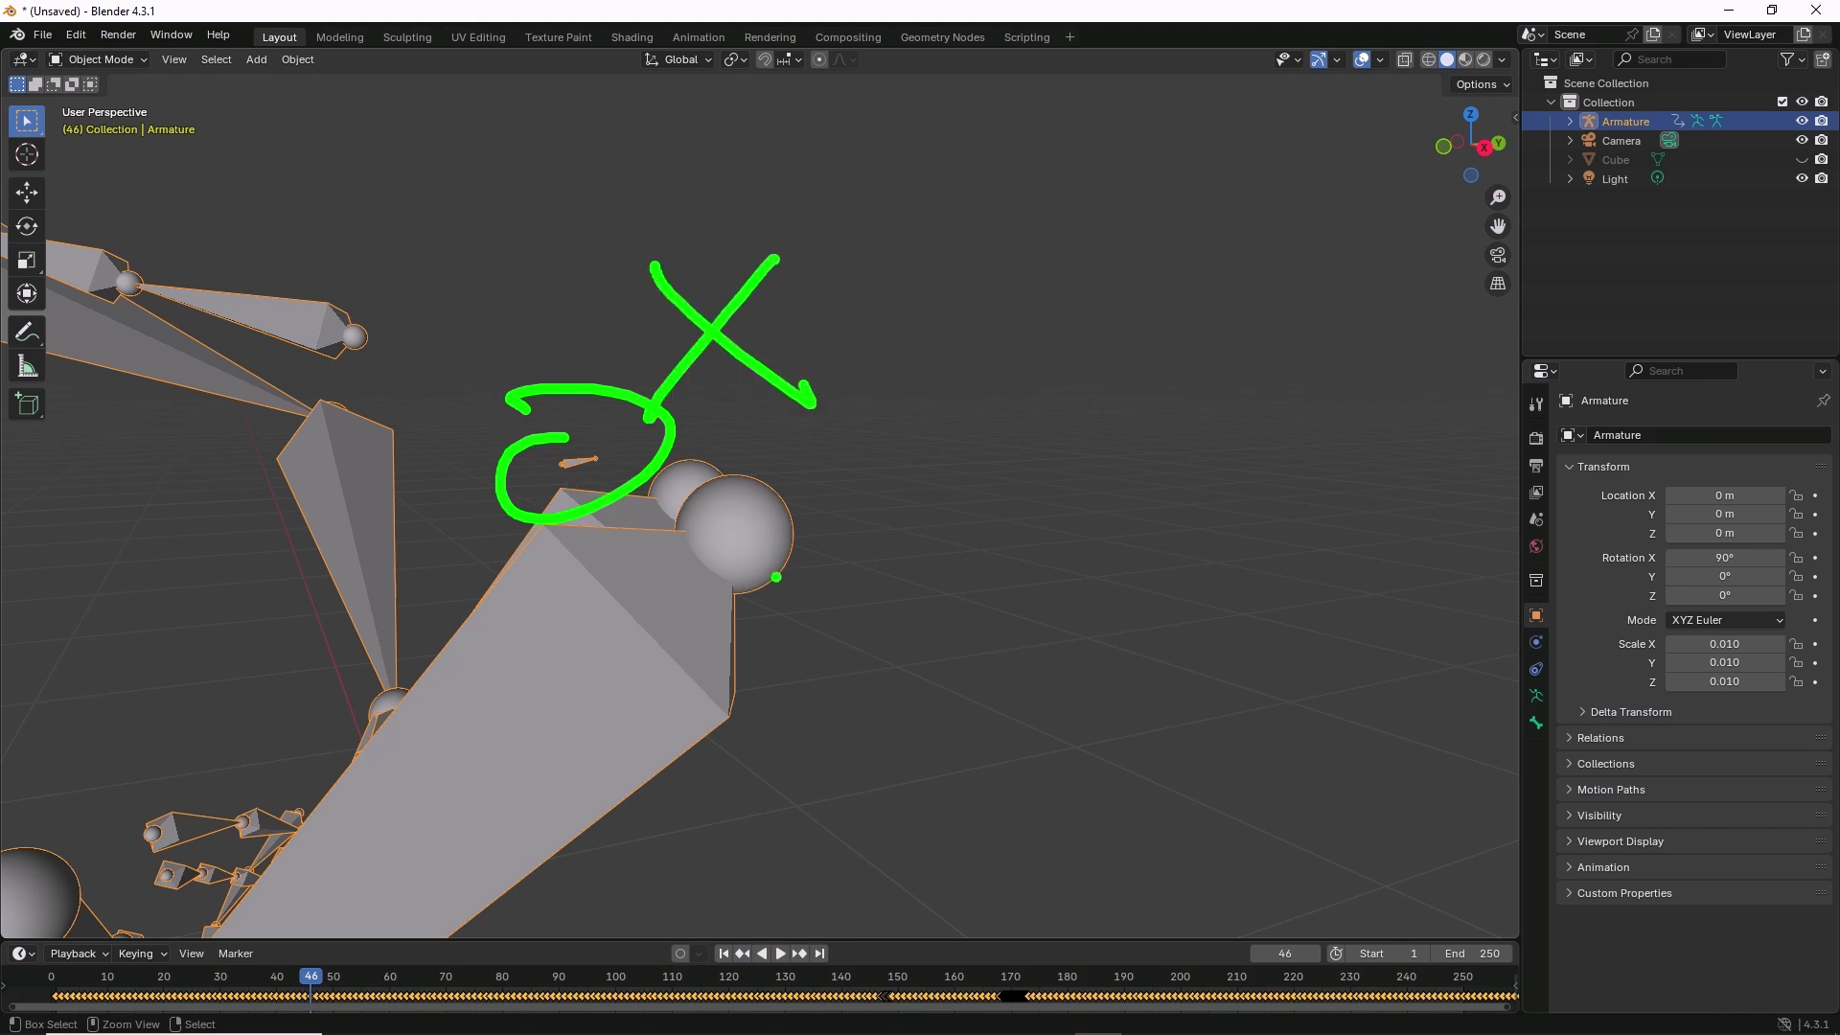
pyautogui.press('Escape')
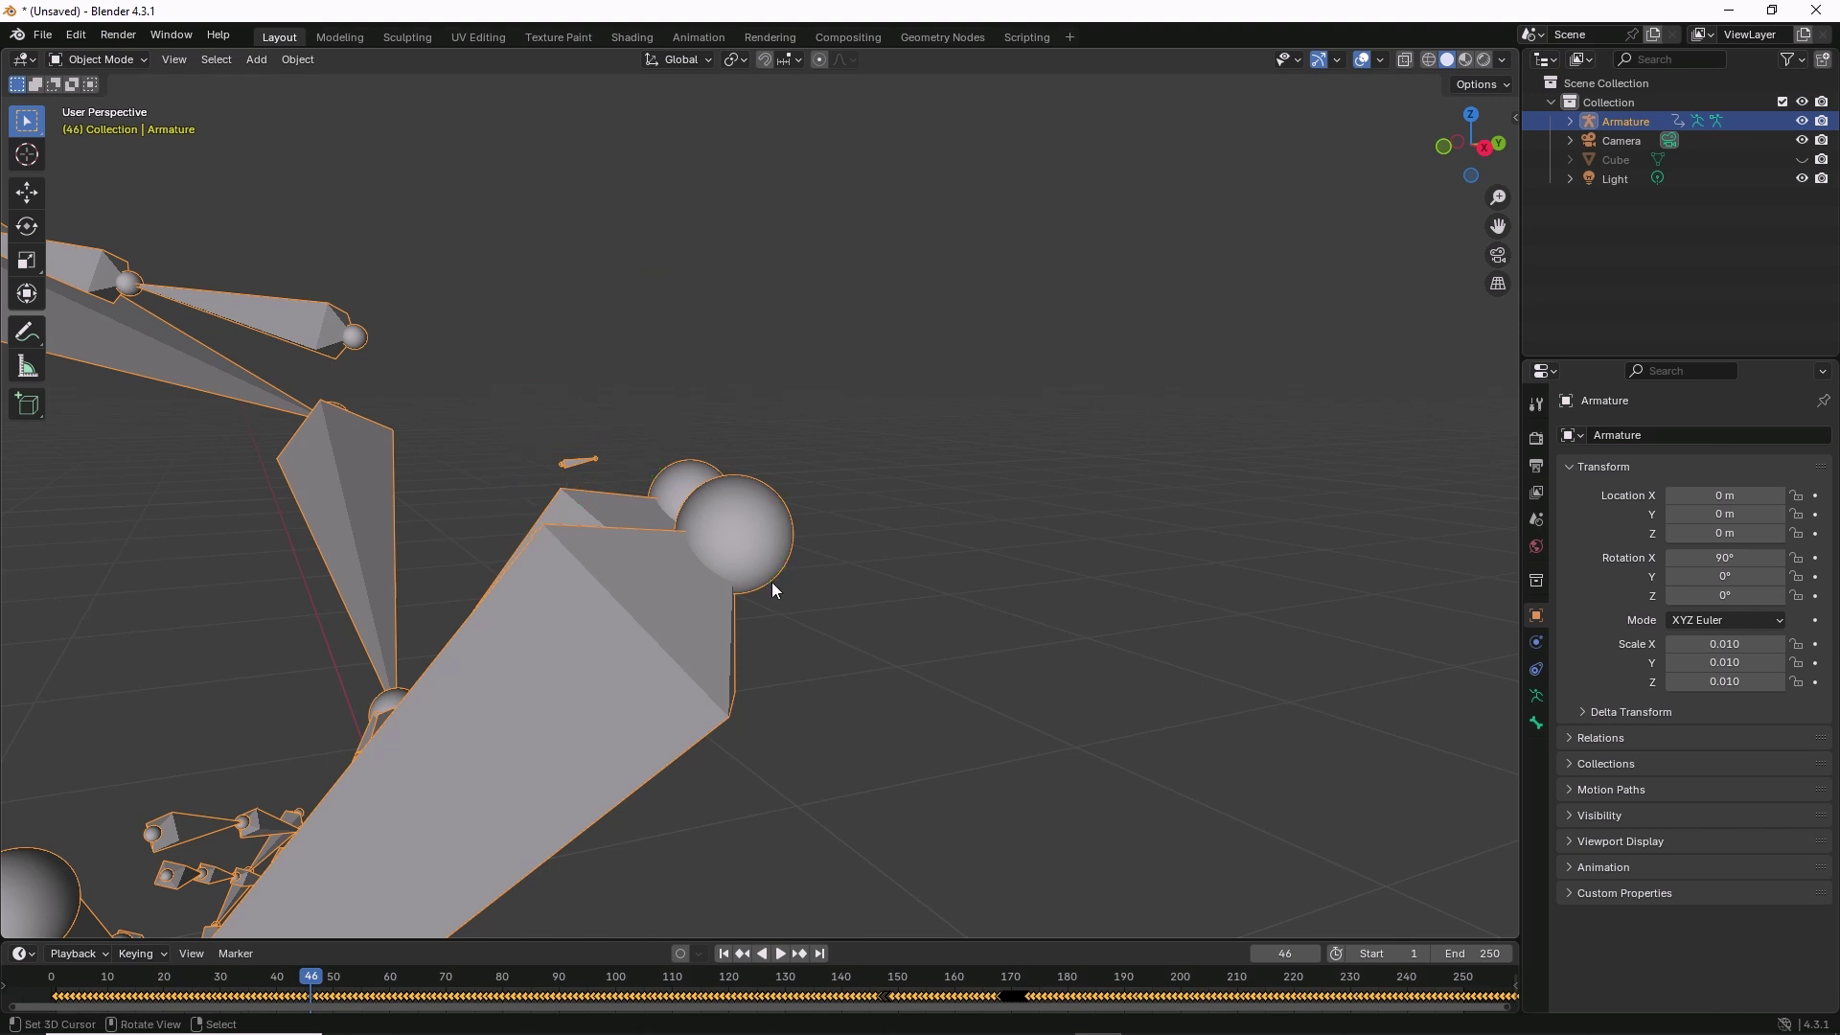
# Resume playback and put the armature into Edit Mode with the whole skeleton in view.
pyautogui.scroll(-6, 773, 587)
pyautogui.press('space')
pyautogui.moveTo(772, 587); pyautogui.dragTo(797, 670, button='middle')
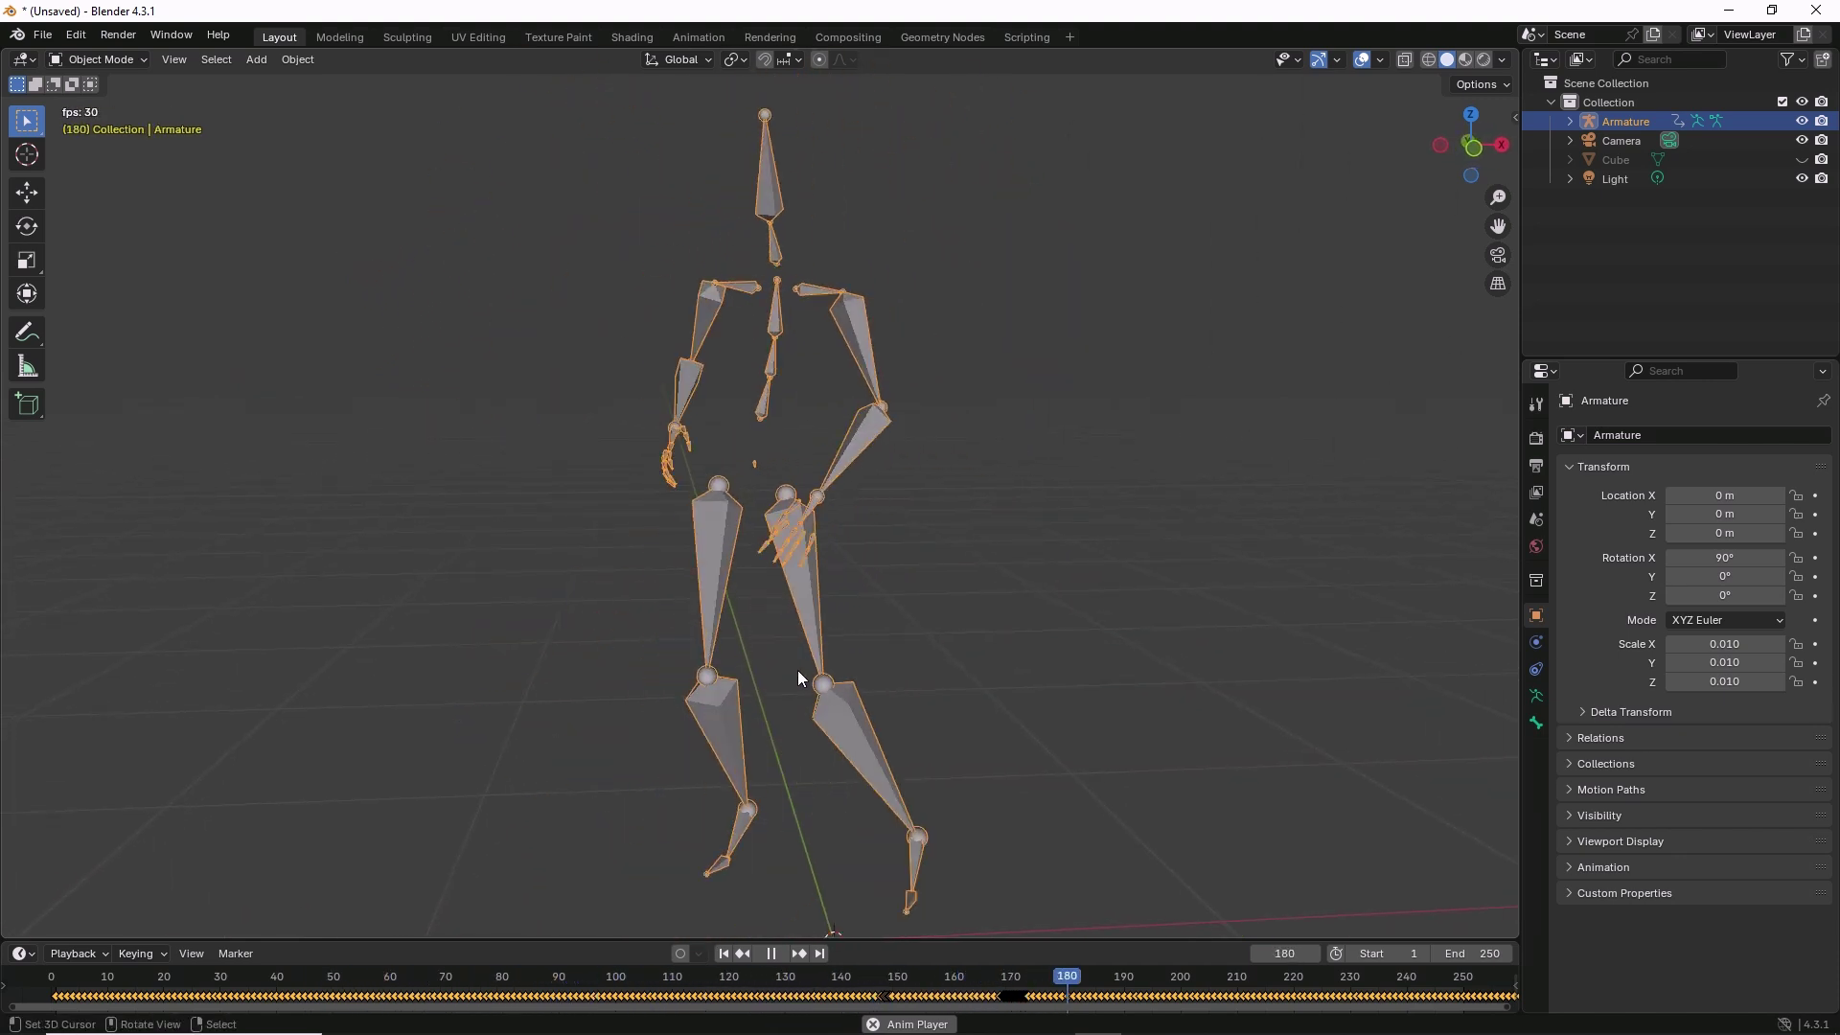
pyautogui.press('Tab')
pyautogui.scroll(4, 786, 618)
pyautogui.scroll(-5, 835, 600)
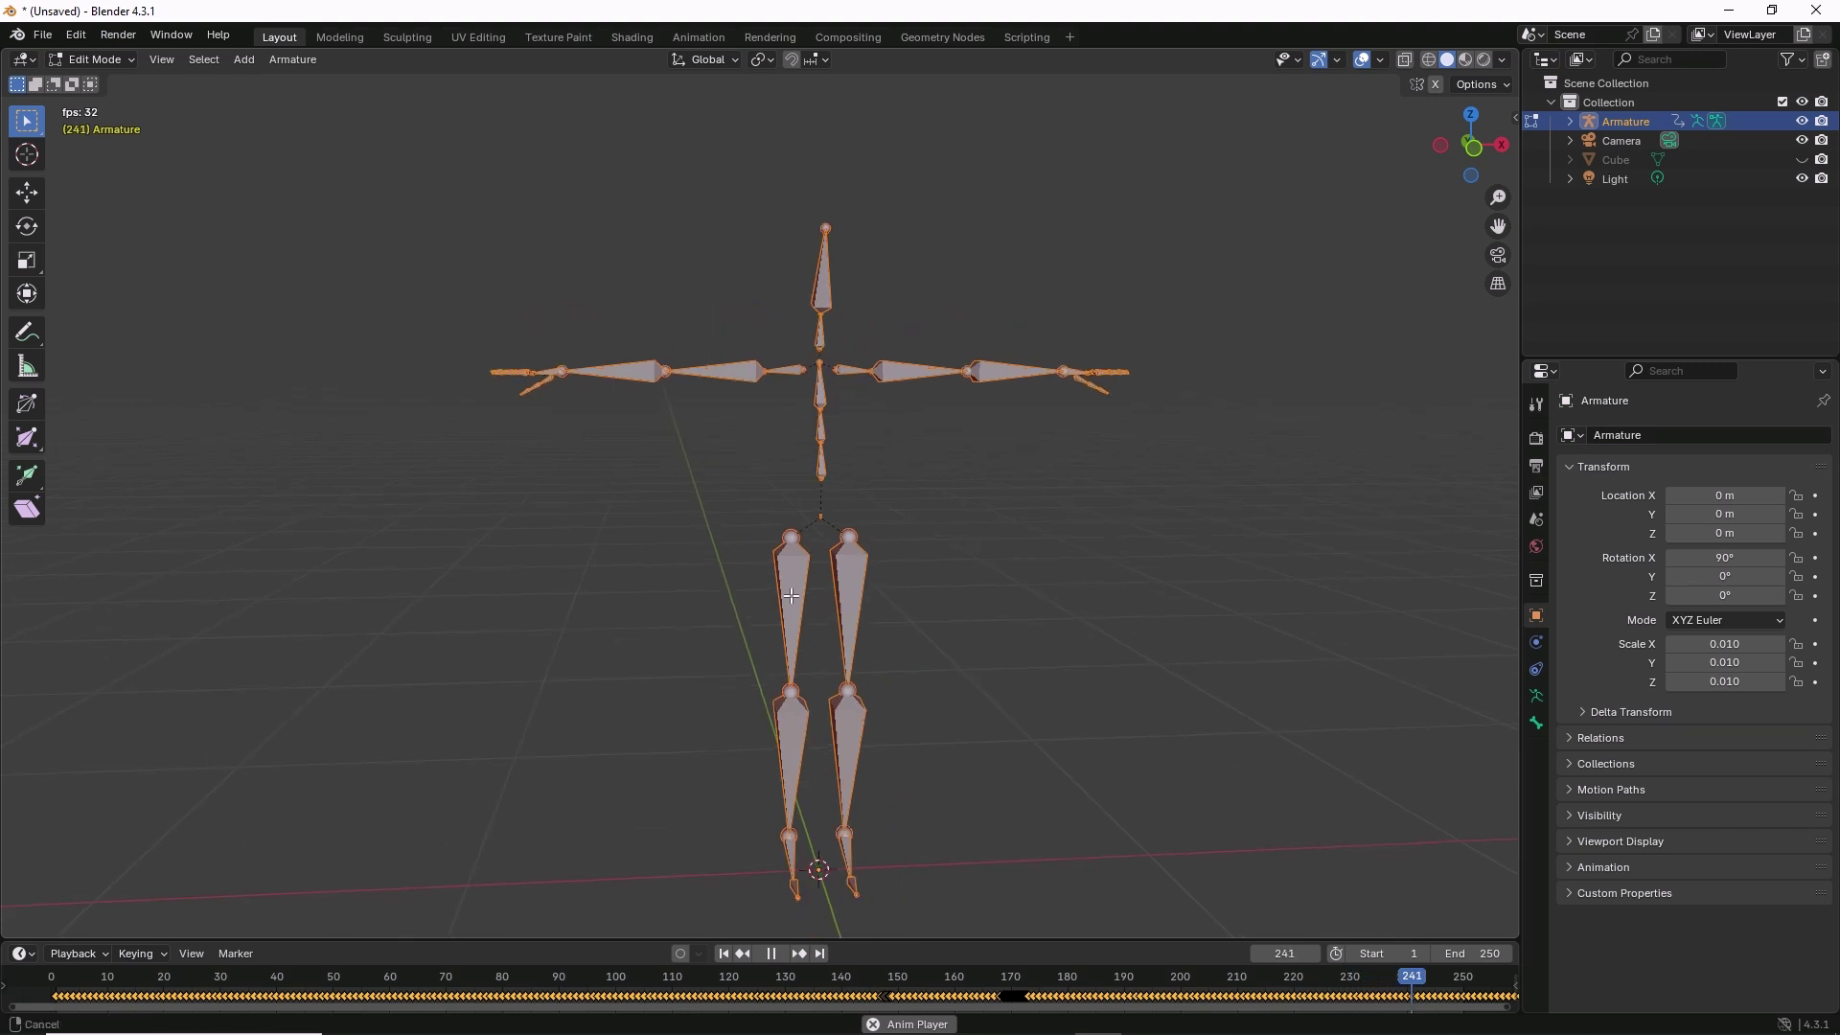
pyautogui.keyDown('shift'); pyautogui.moveTo(819, 608); pyautogui.dragTo(759, 574, button='middle'); pyautogui.keyUp('shift')
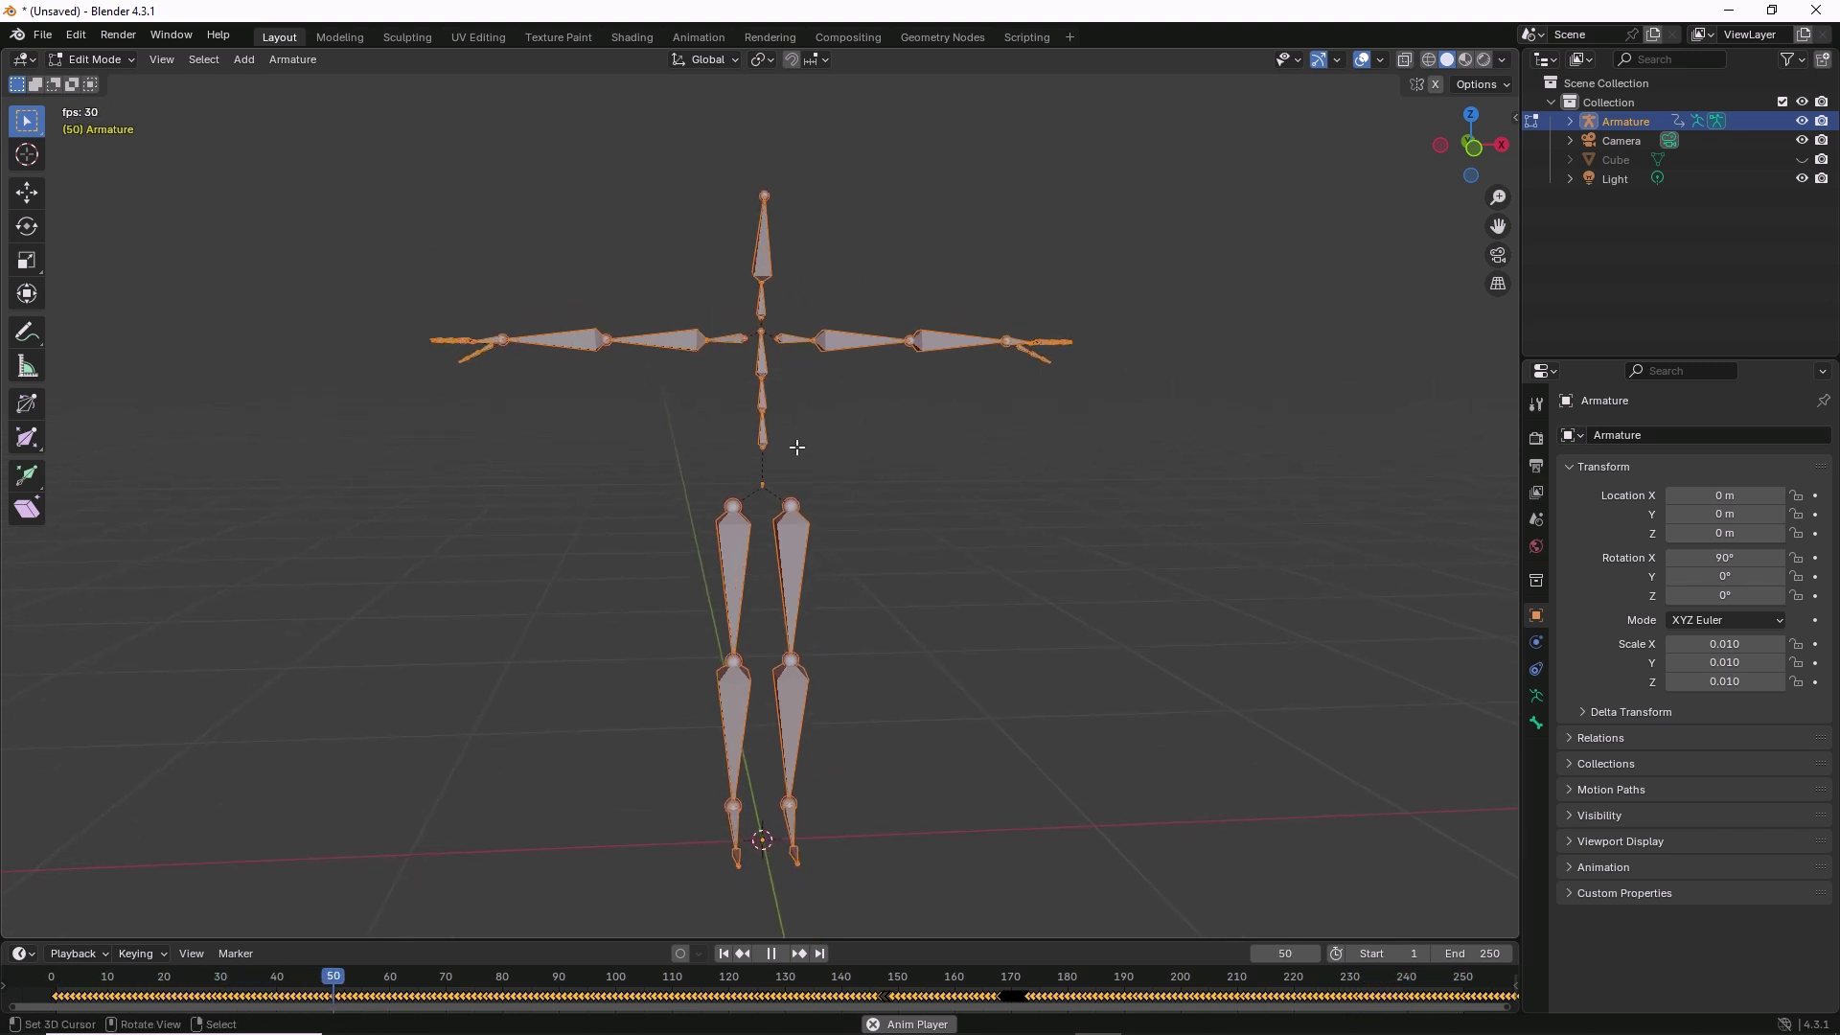
pyautogui.moveTo(772, 255)
pyautogui.mouseDown()
pyautogui.moveTo(573, 479)
pyautogui.moveTo(688, 248)
pyautogui.mouseUp()
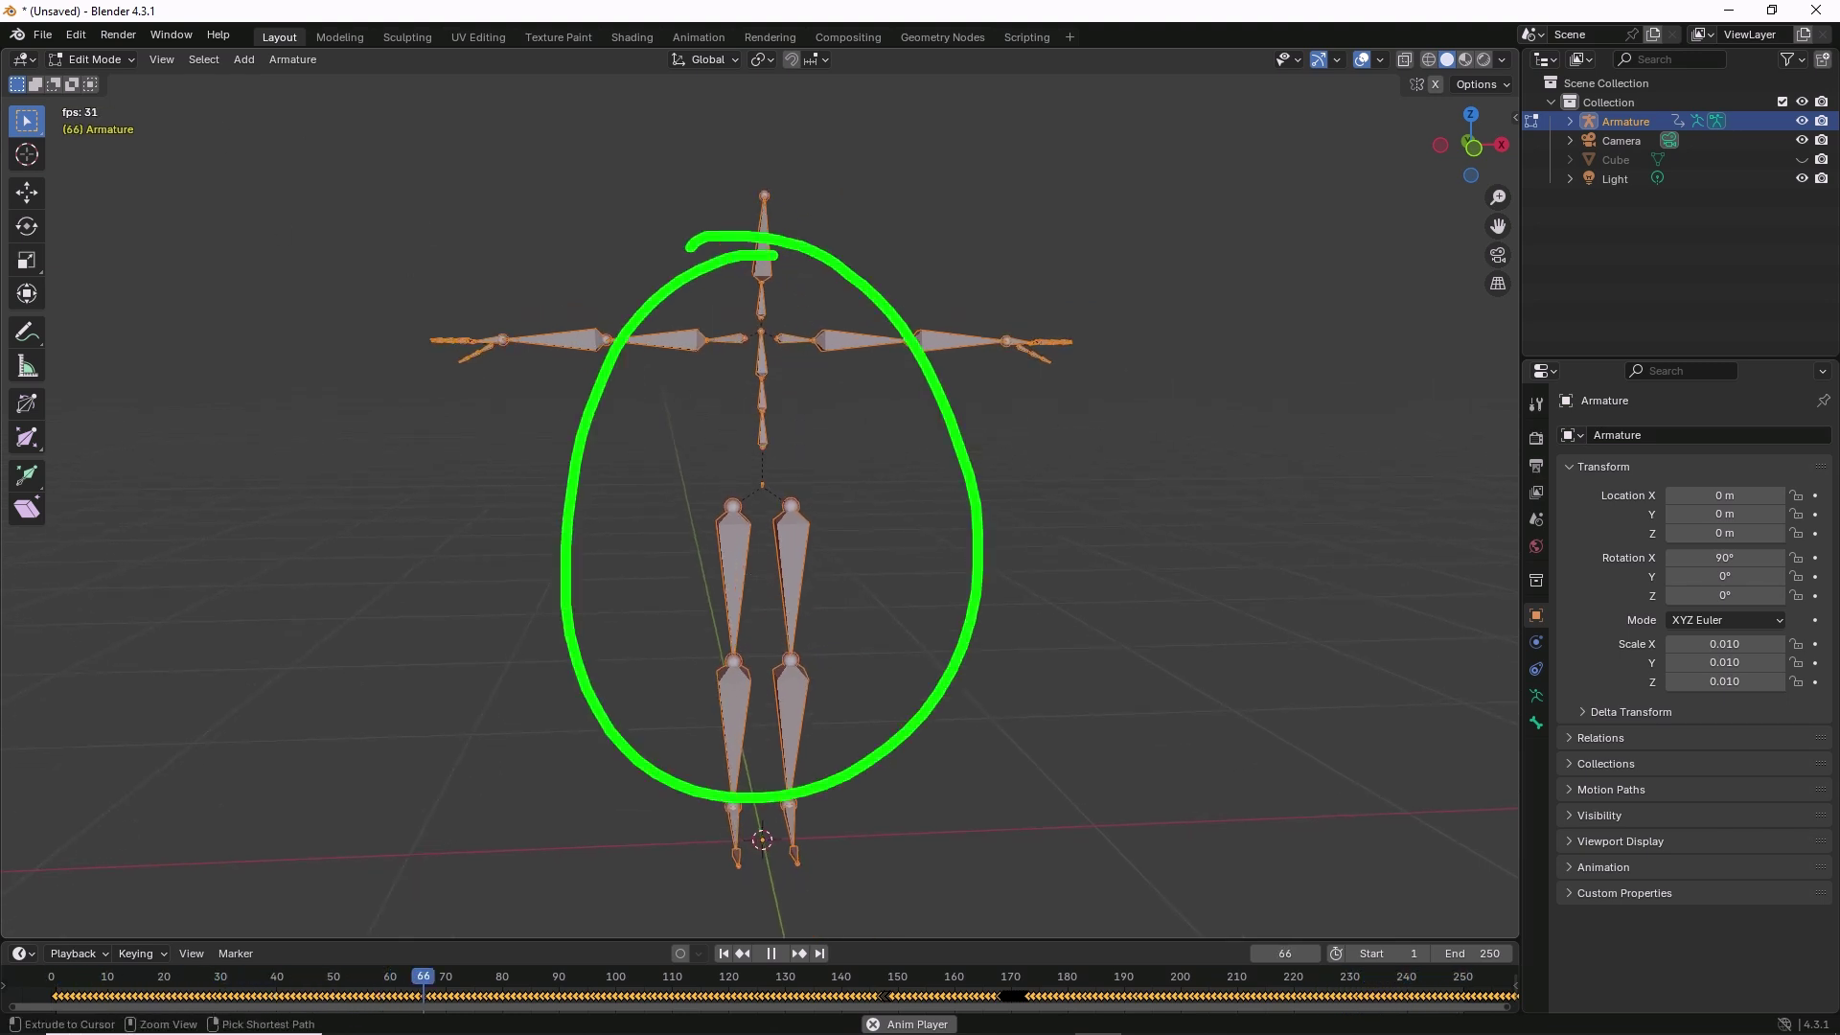
pyautogui.moveTo(506, 857); pyautogui.dragTo(1134, 843)
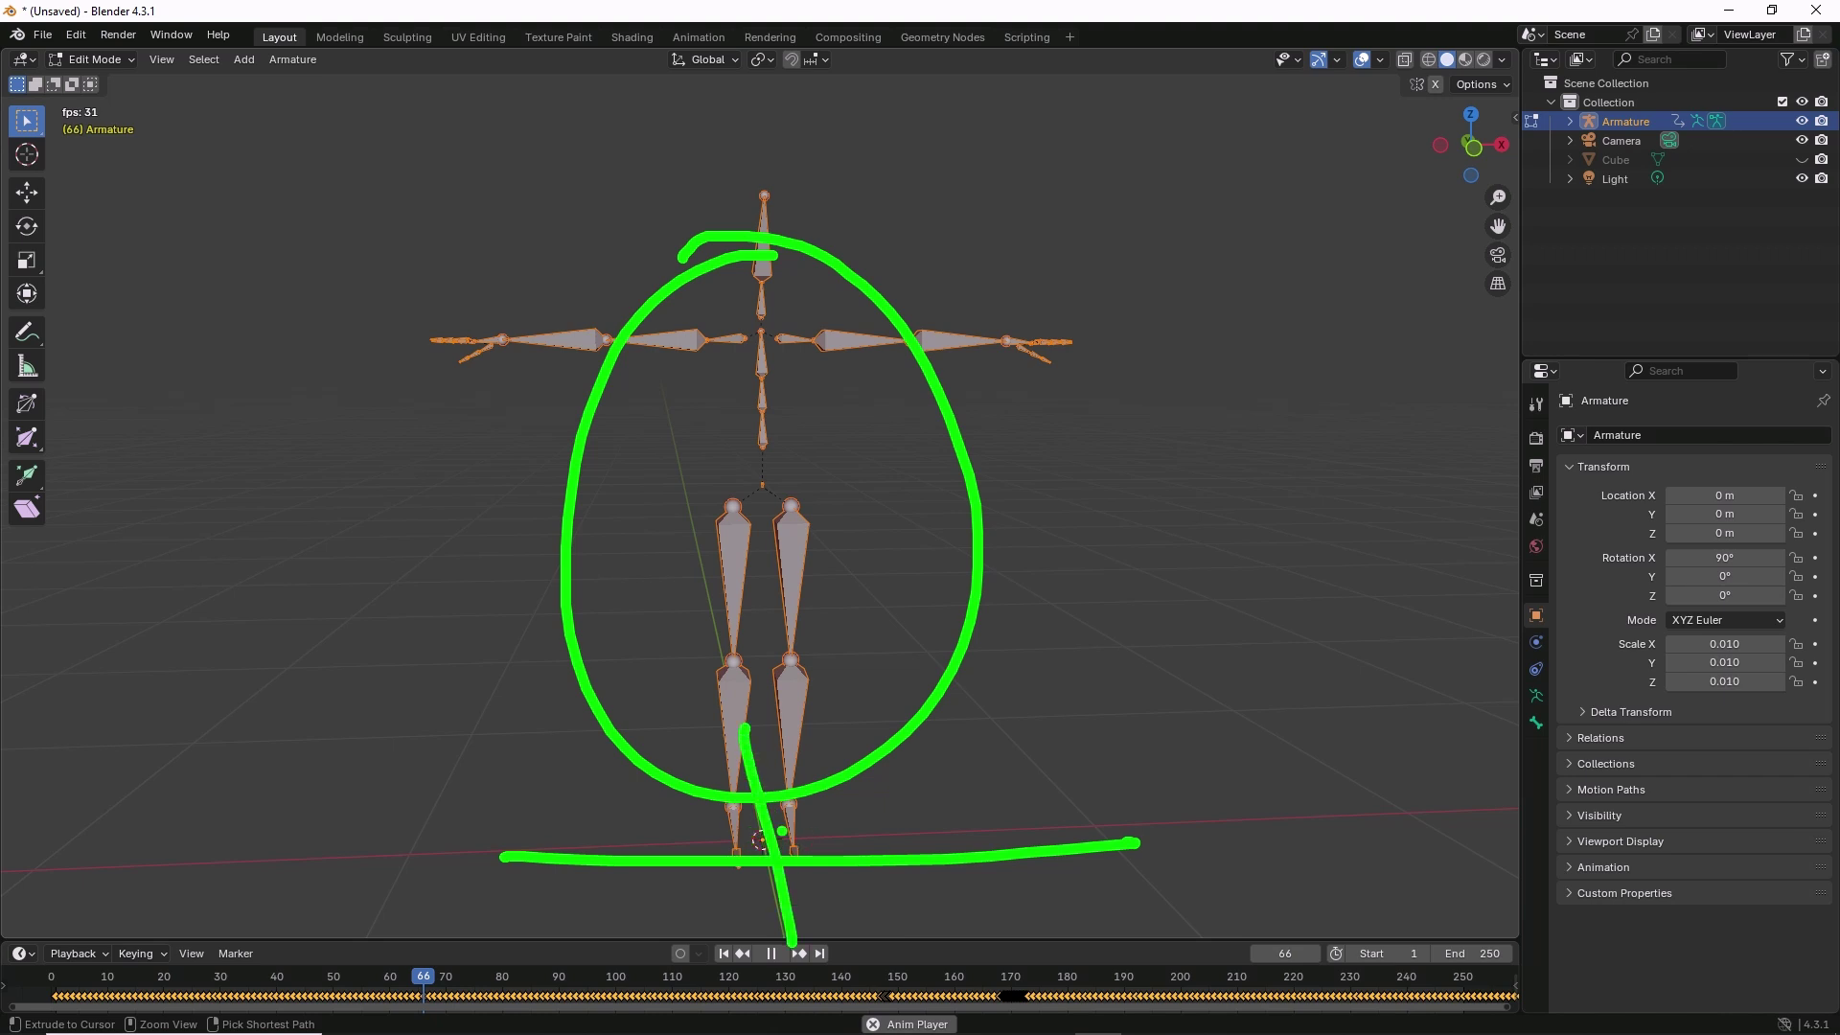
pyautogui.moveTo(739, 815); pyautogui.dragTo(757, 801)
# Select the small mixamorig:Hips bone between the spine and thighs and inspect its orientation and links to the neighbouring bones.
pyautogui.scroll(6, 764, 555)
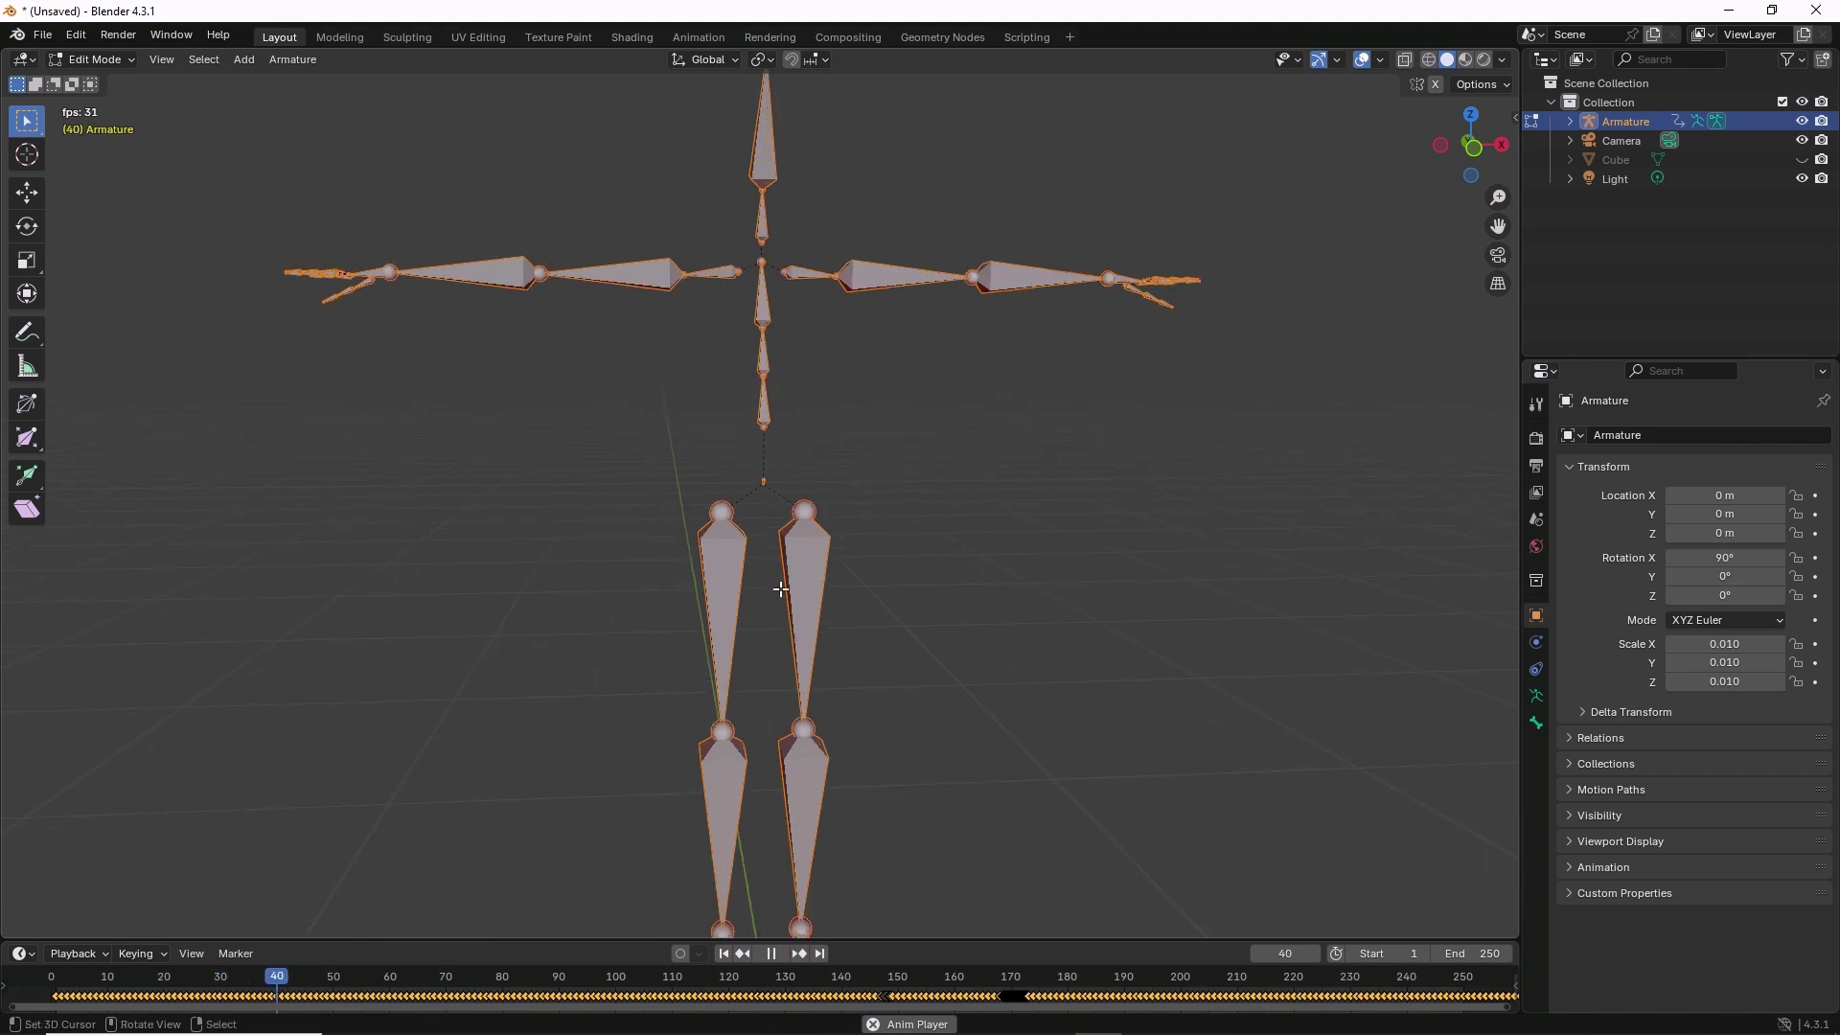
pyautogui.click(767, 467)
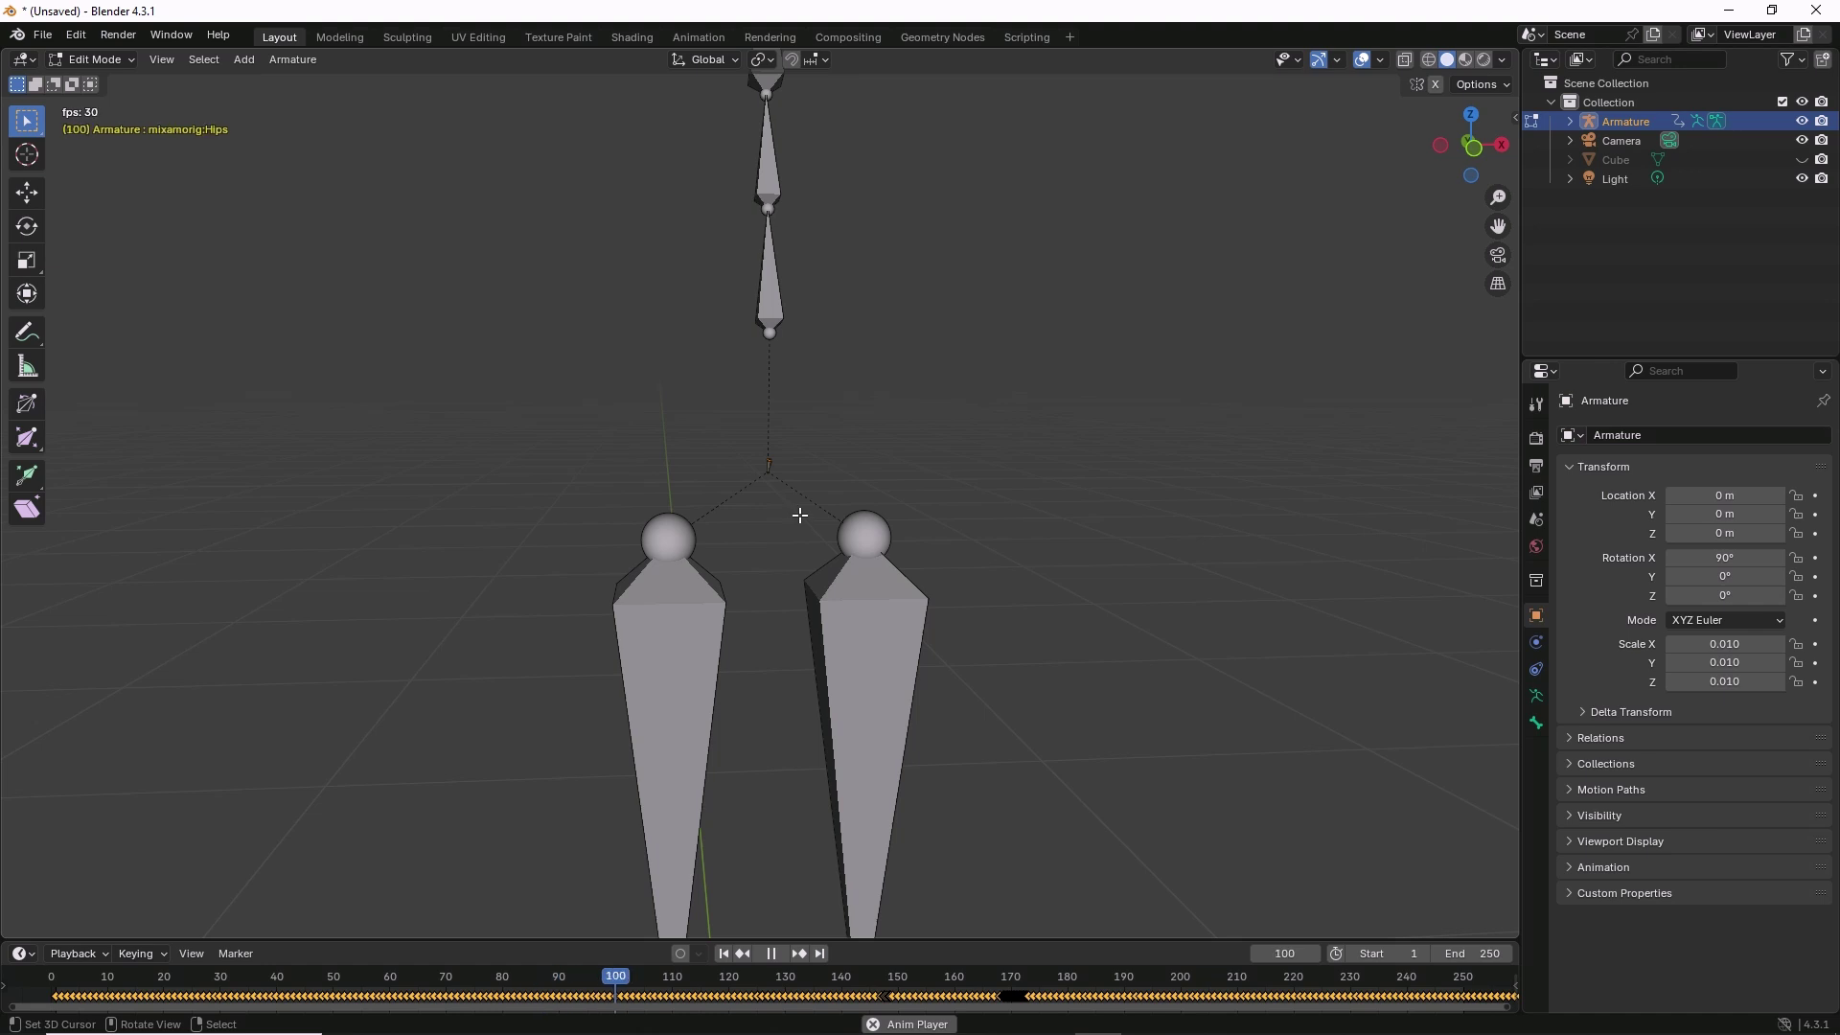
pyautogui.moveTo(715, 435); pyautogui.dragTo(814, 499)
pyautogui.scroll(8, 811, 500)
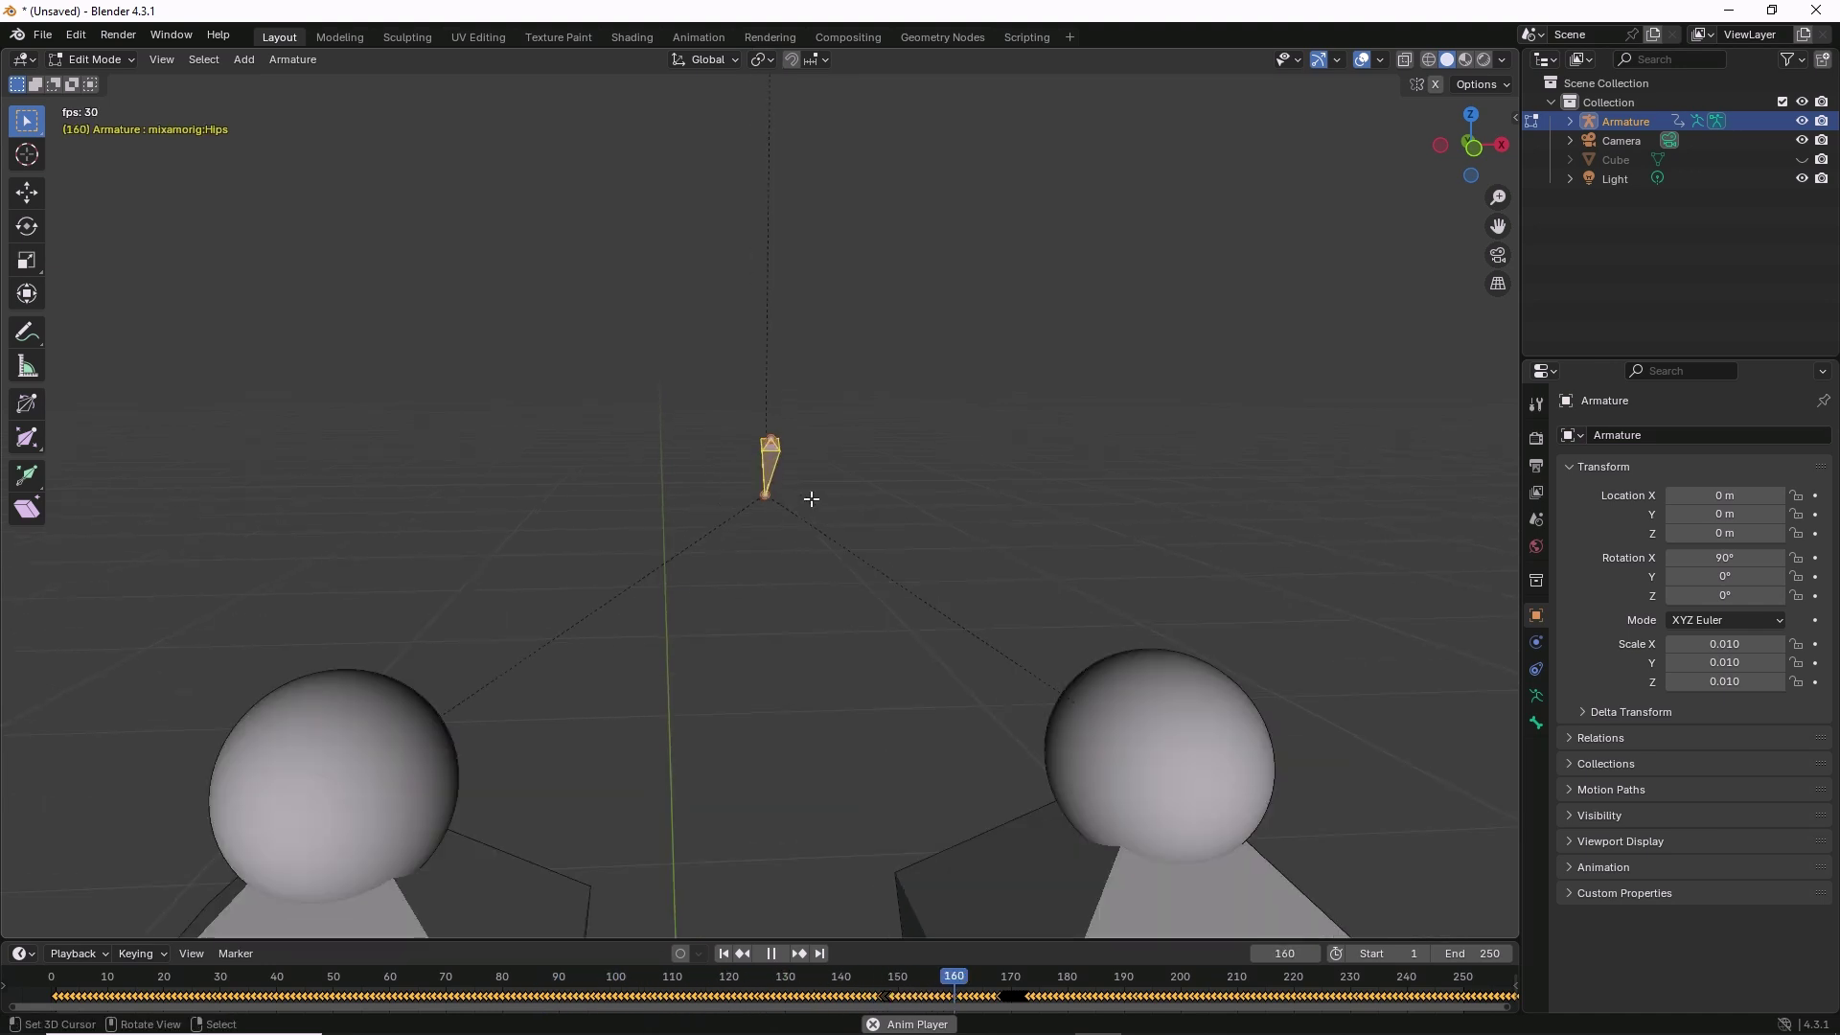
pyautogui.scroll(-3, 670, 617)
pyautogui.moveTo(669, 616); pyautogui.dragTo(764, 709, button='middle')
pyautogui.scroll(-5, 816, 616)
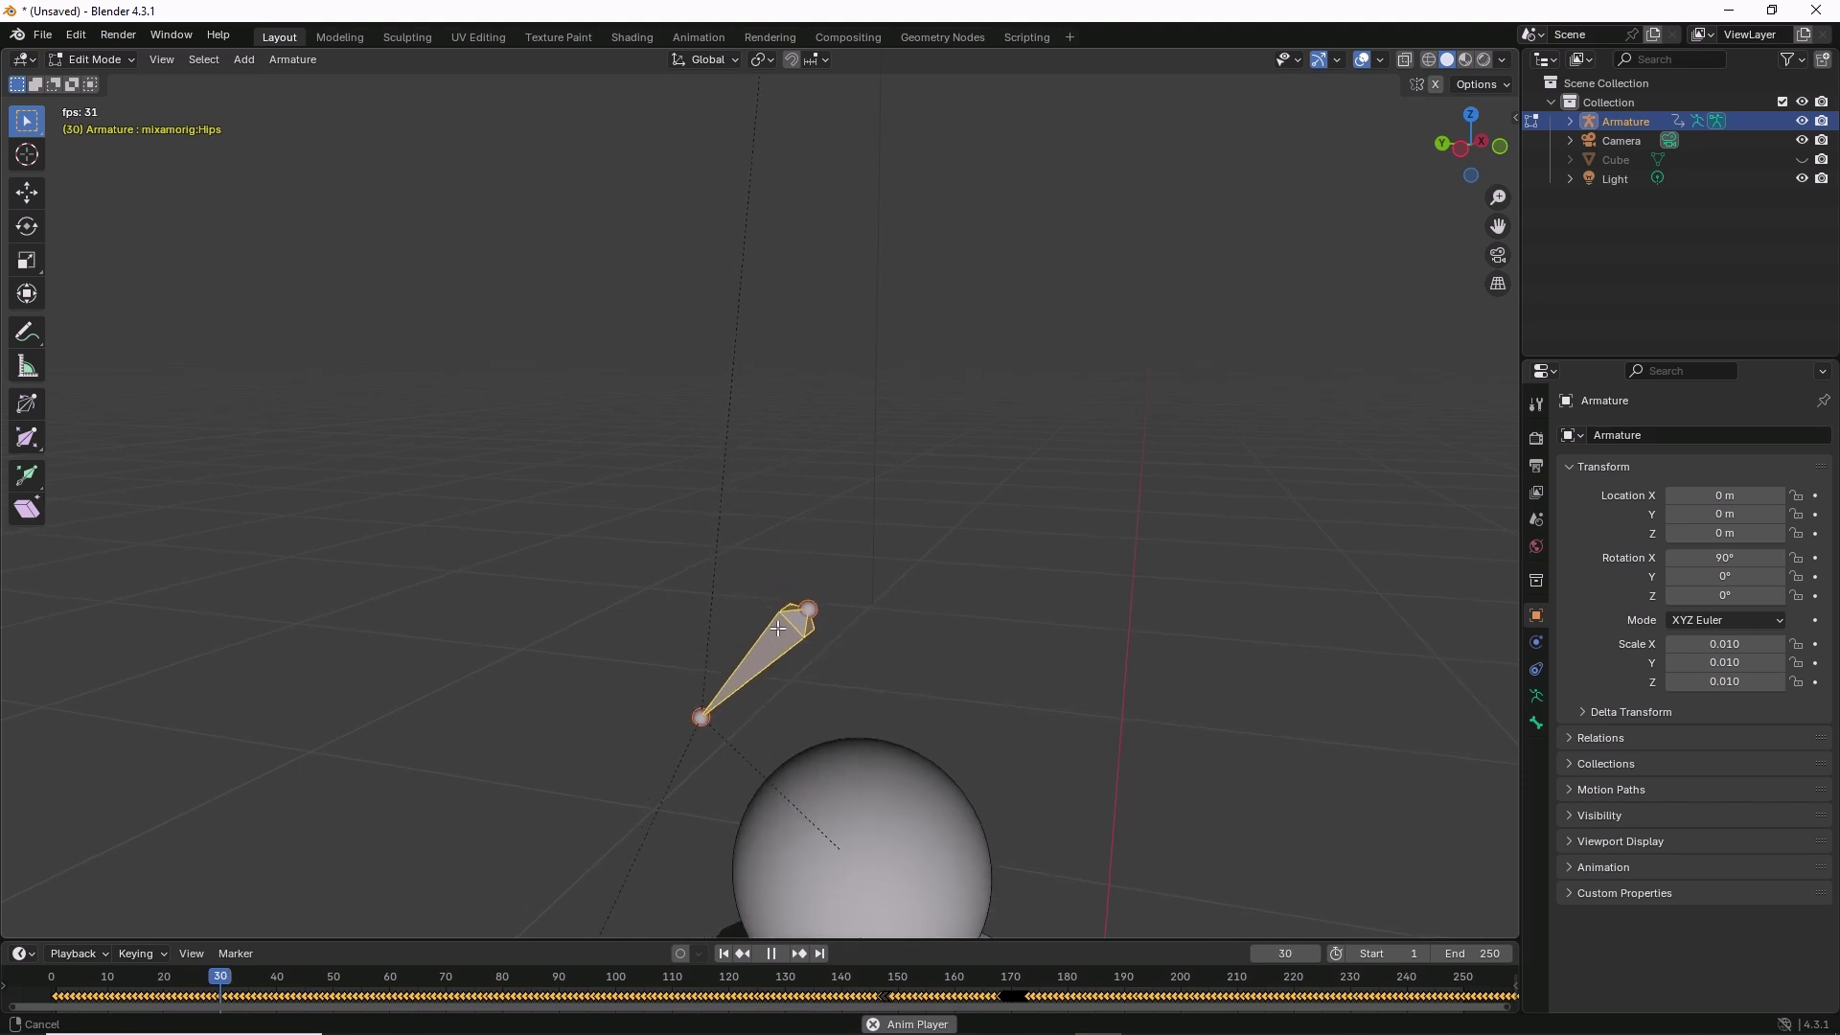
pyautogui.scroll(-1, 763, 709)
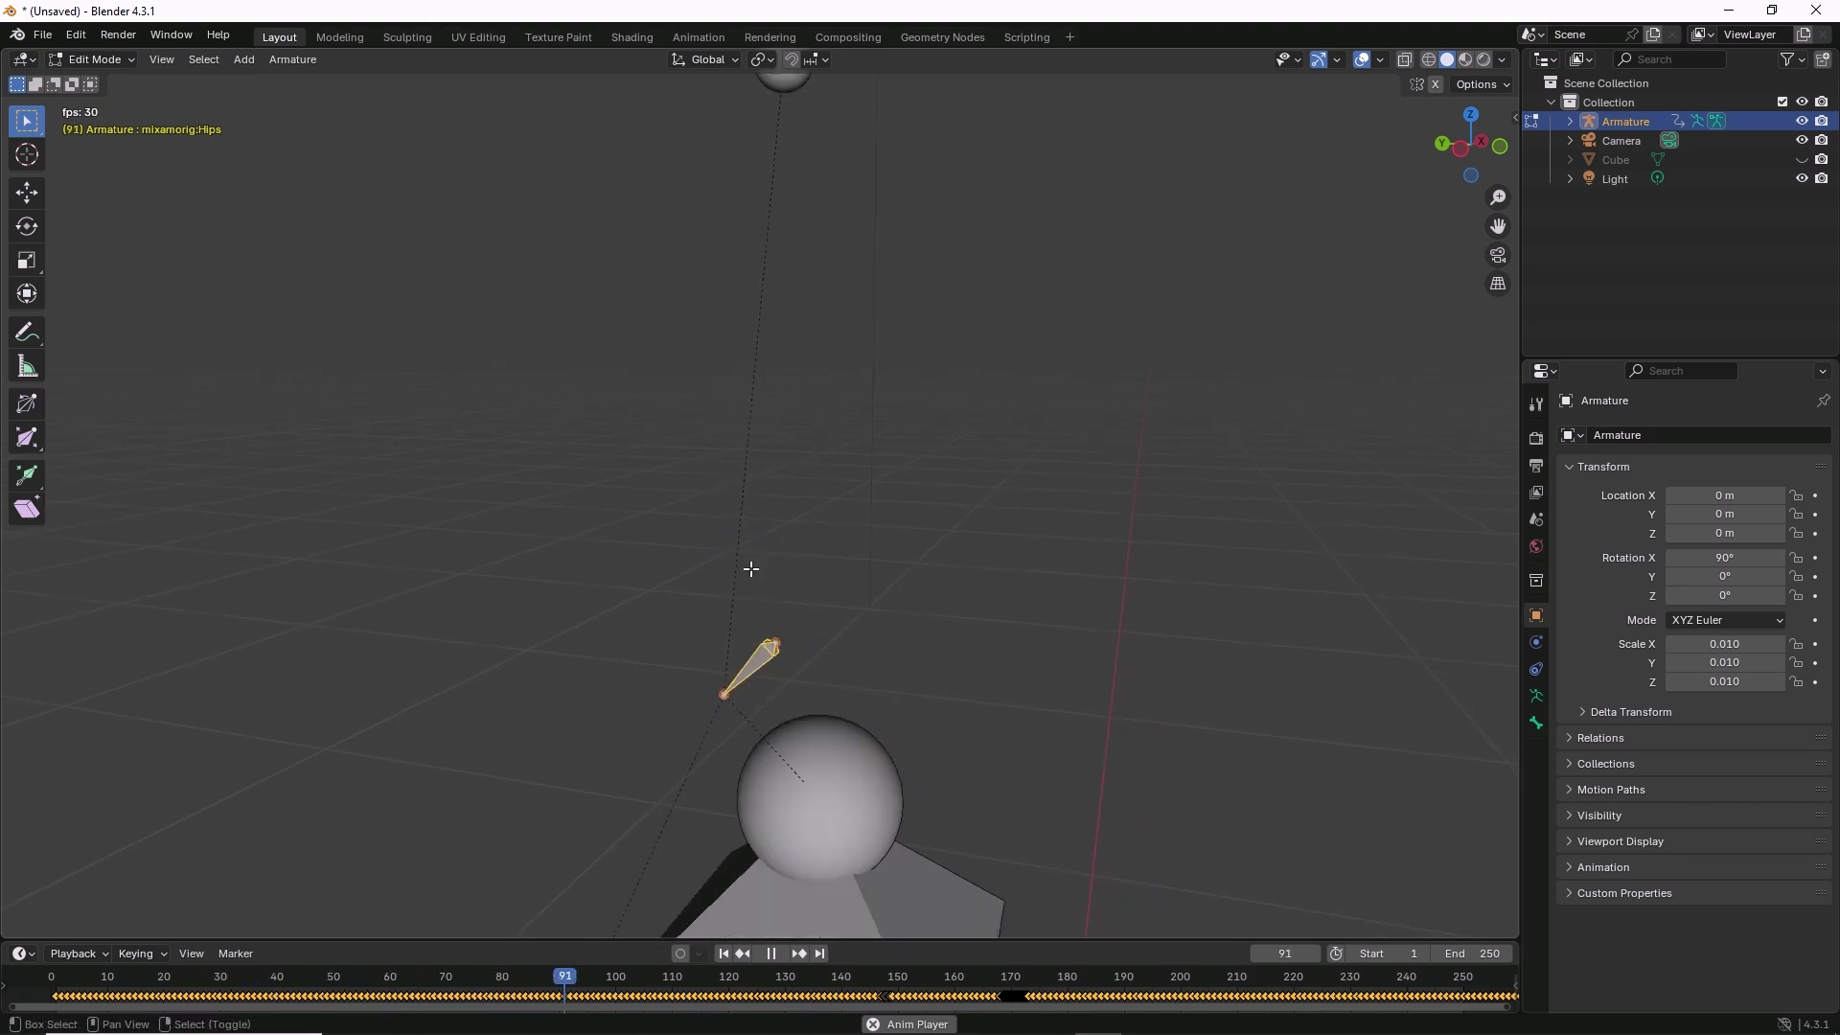
pyautogui.keyDown('shift'); pyautogui.moveTo(752, 567); pyautogui.dragTo(738, 659, button='middle'); pyautogui.keyUp('shift')
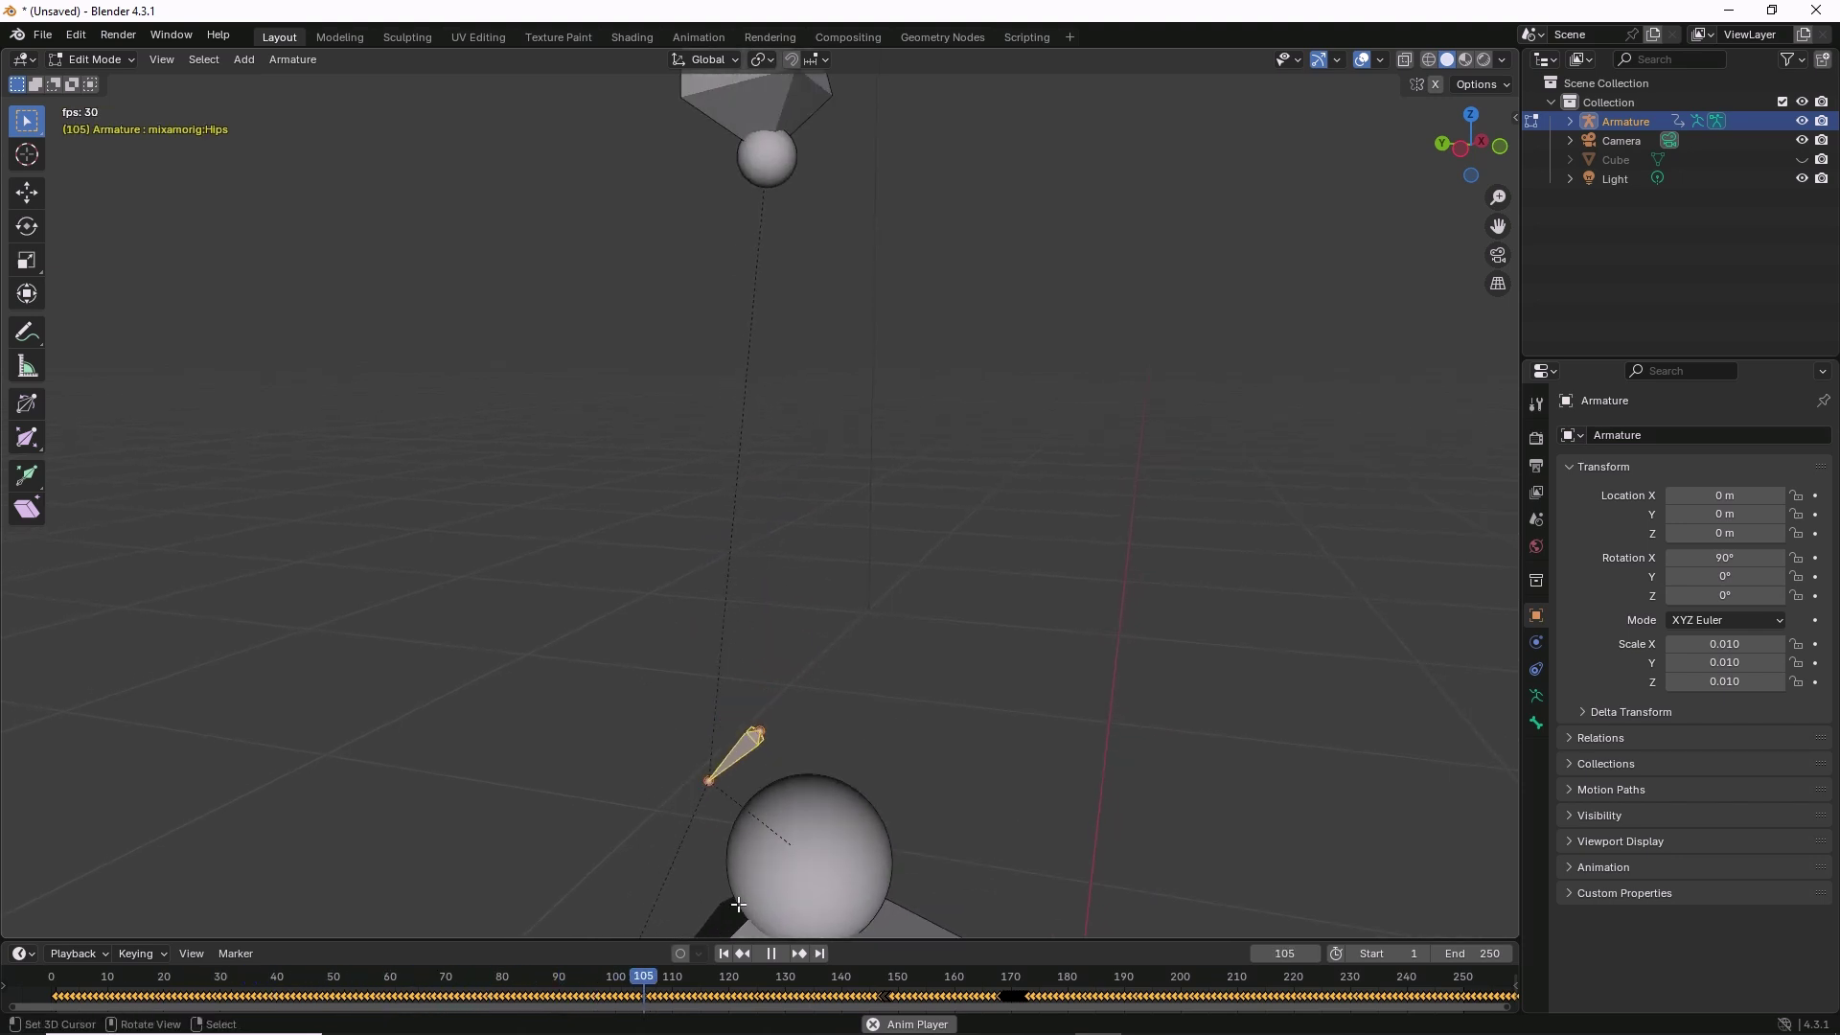
# Select the loose tail joint of the mixamorig:Hips bone and make the mixamorig:Spine bone's base joint the active selection.
pyautogui.click(708, 783)
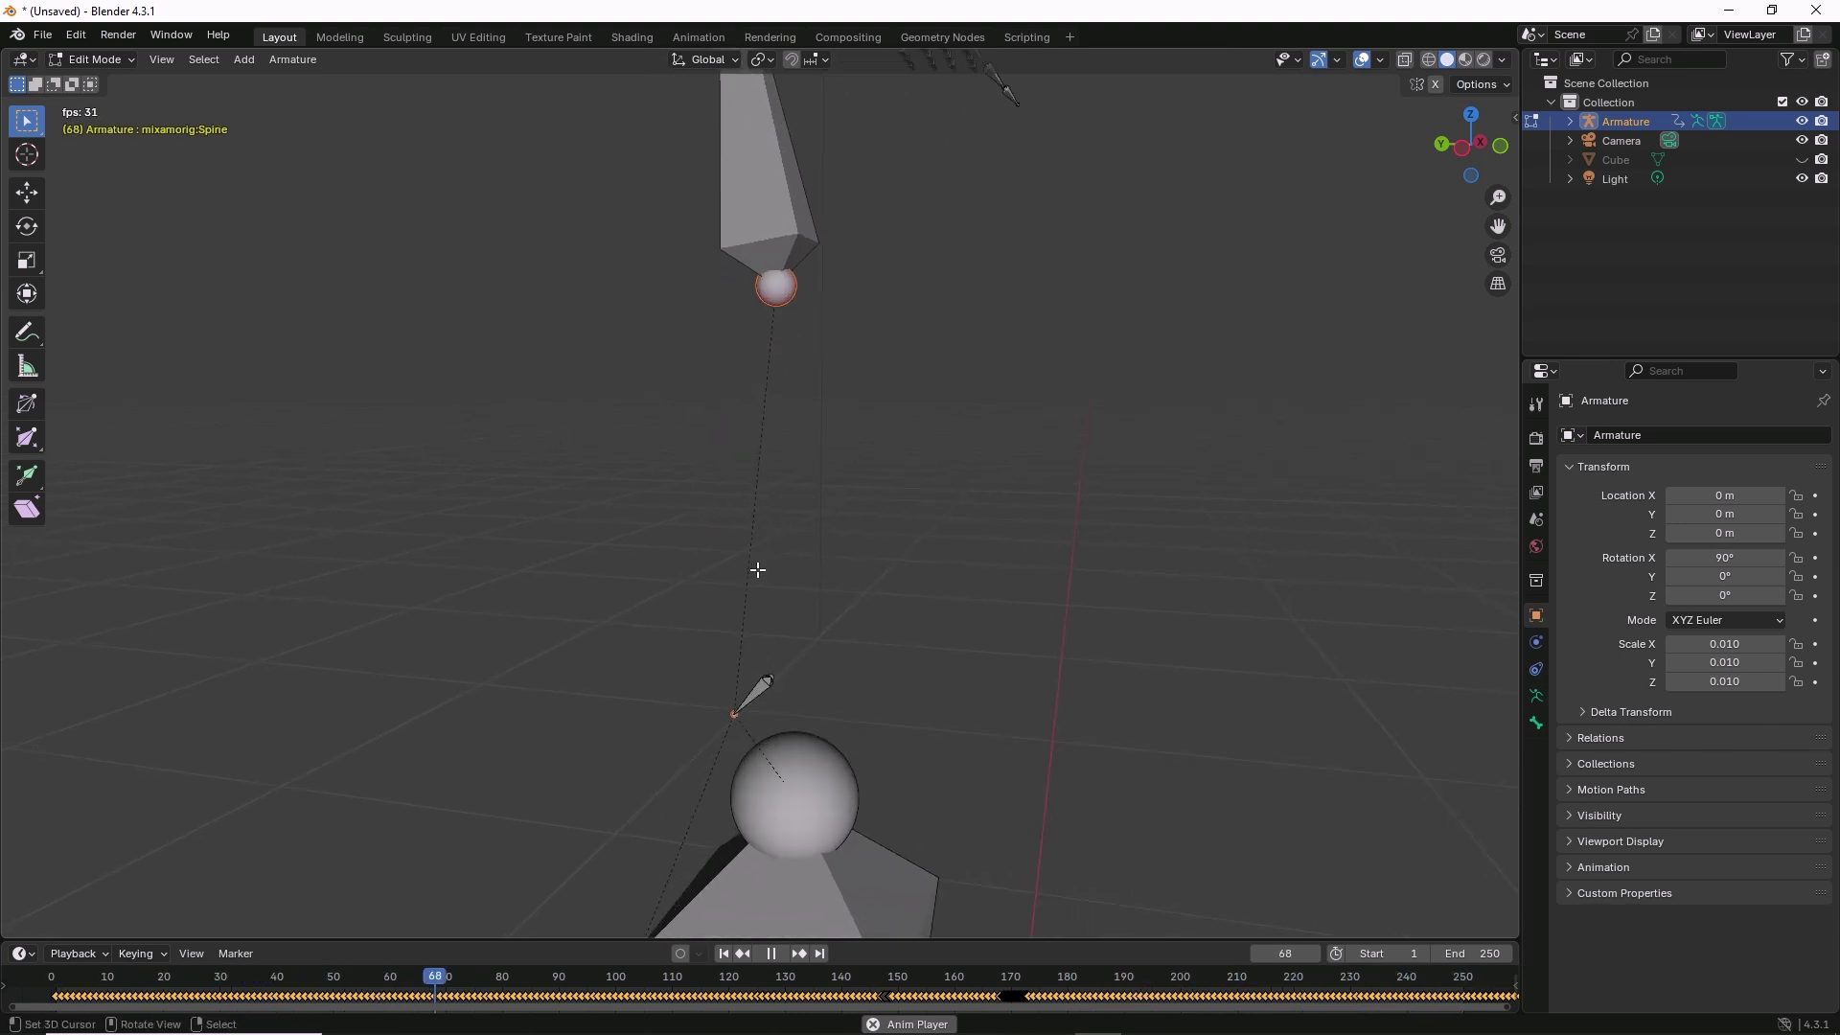
pyautogui.click(285, 60)
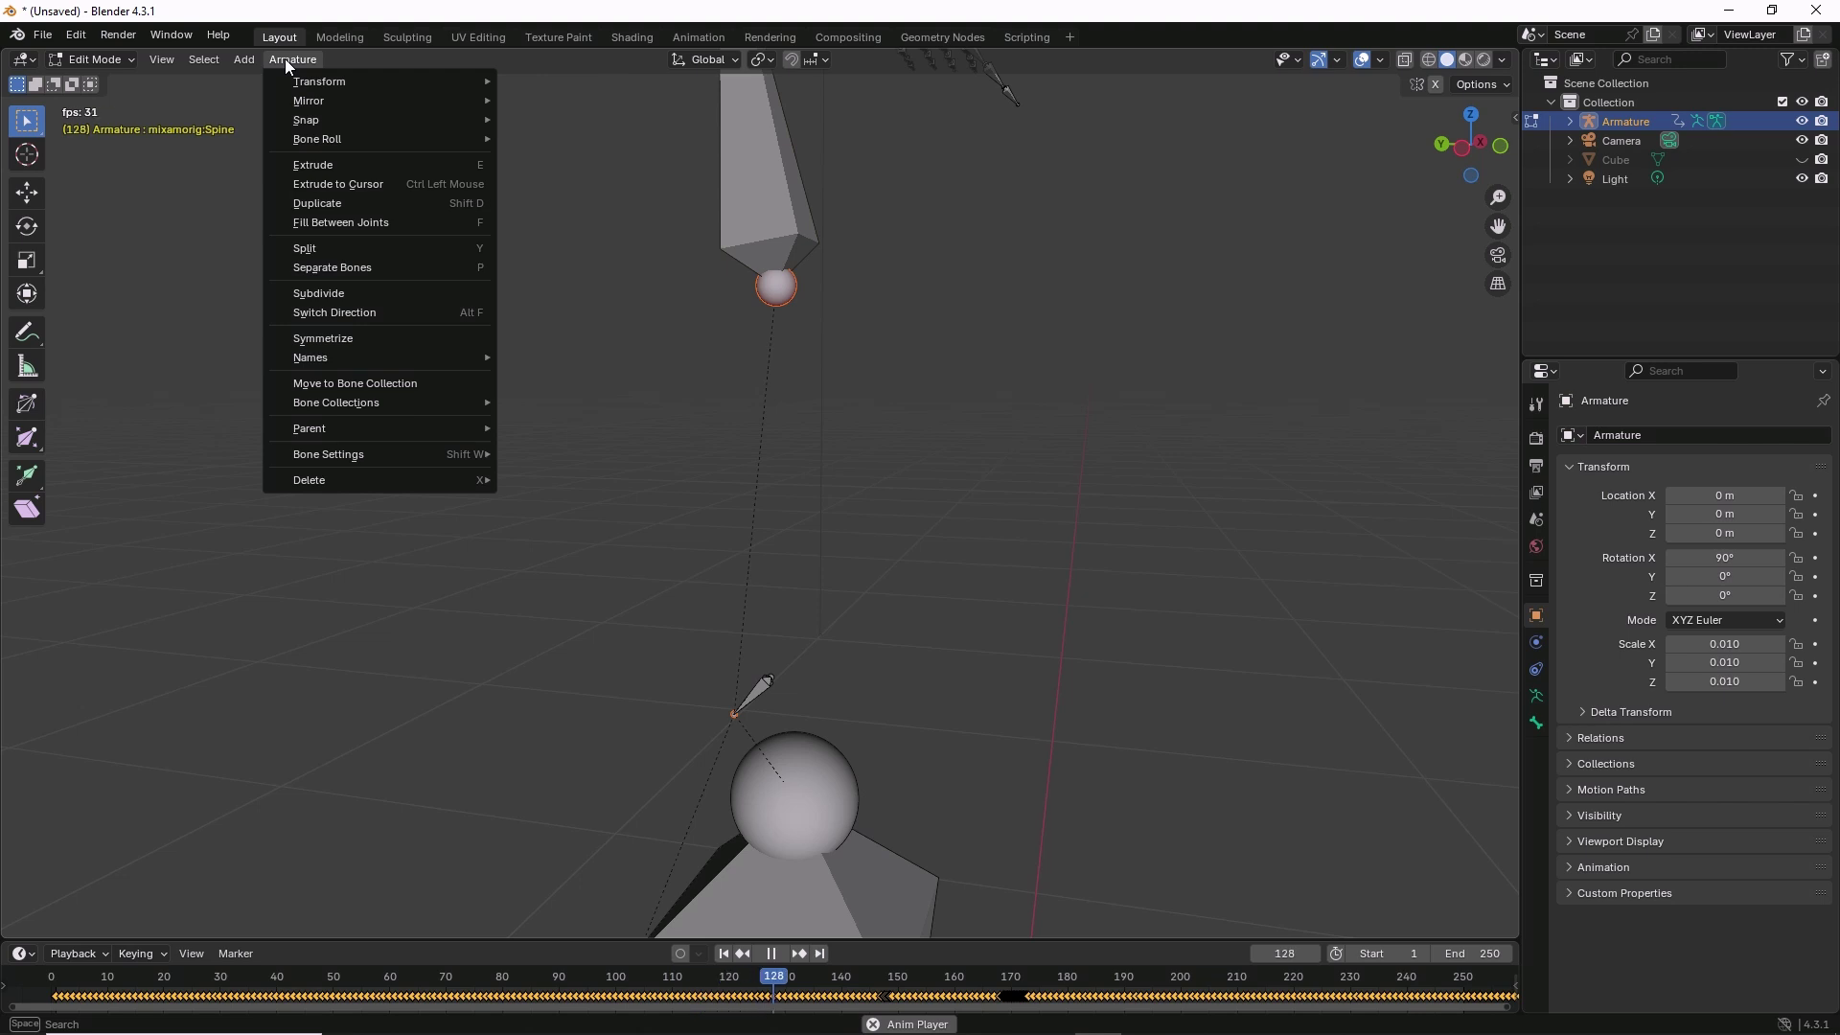
pyautogui.moveTo(326, 117)
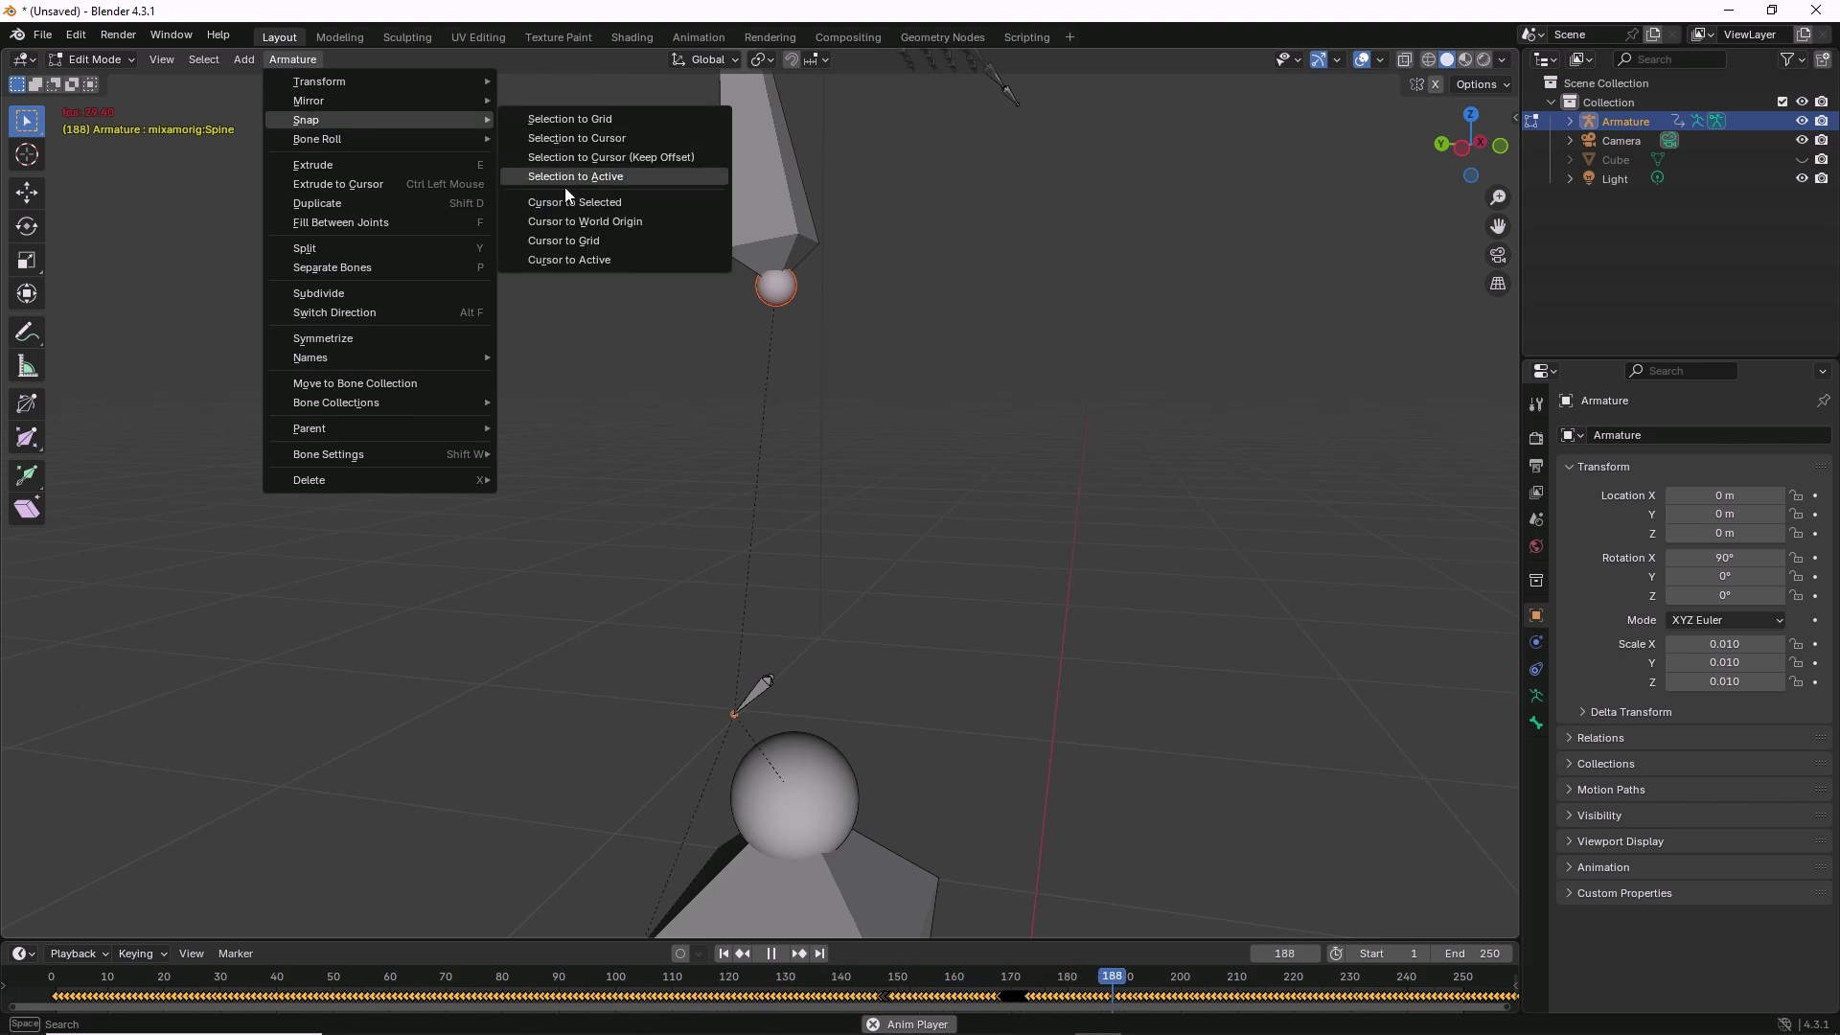
pyautogui.moveTo(529, 197); pyautogui.dragTo(690, 186)
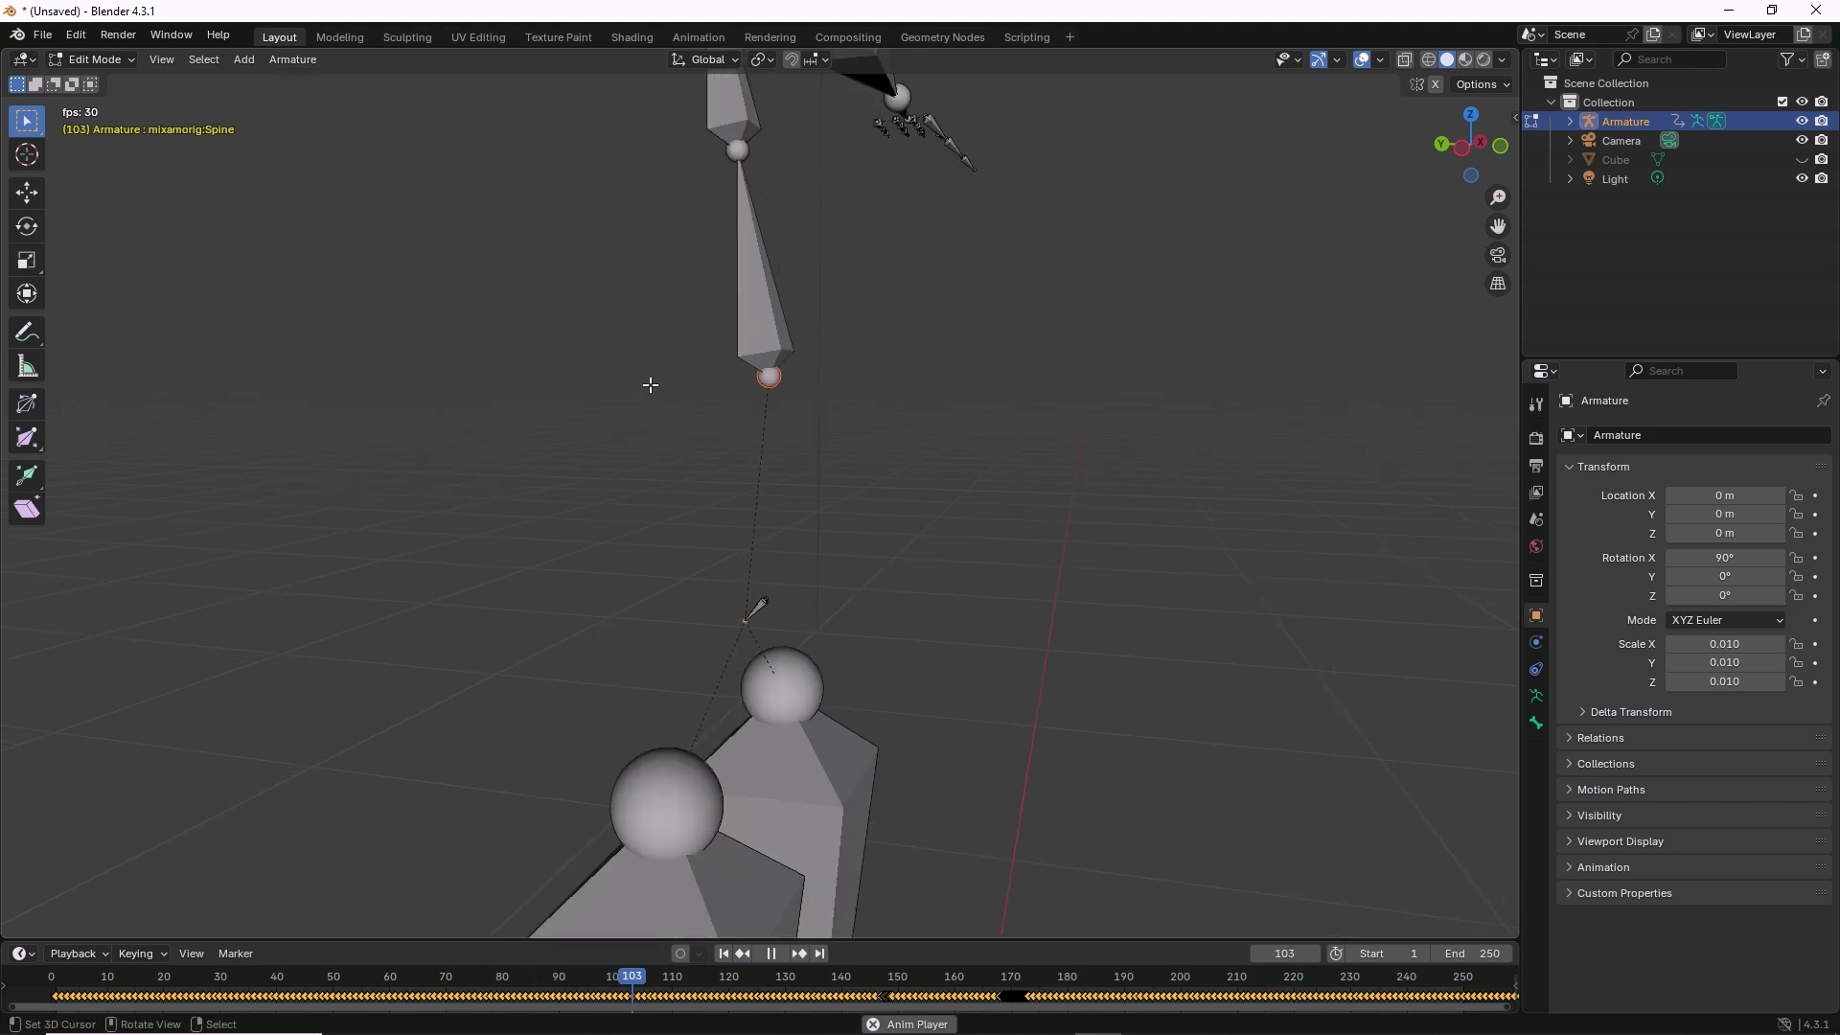
pyautogui.press('Tab')
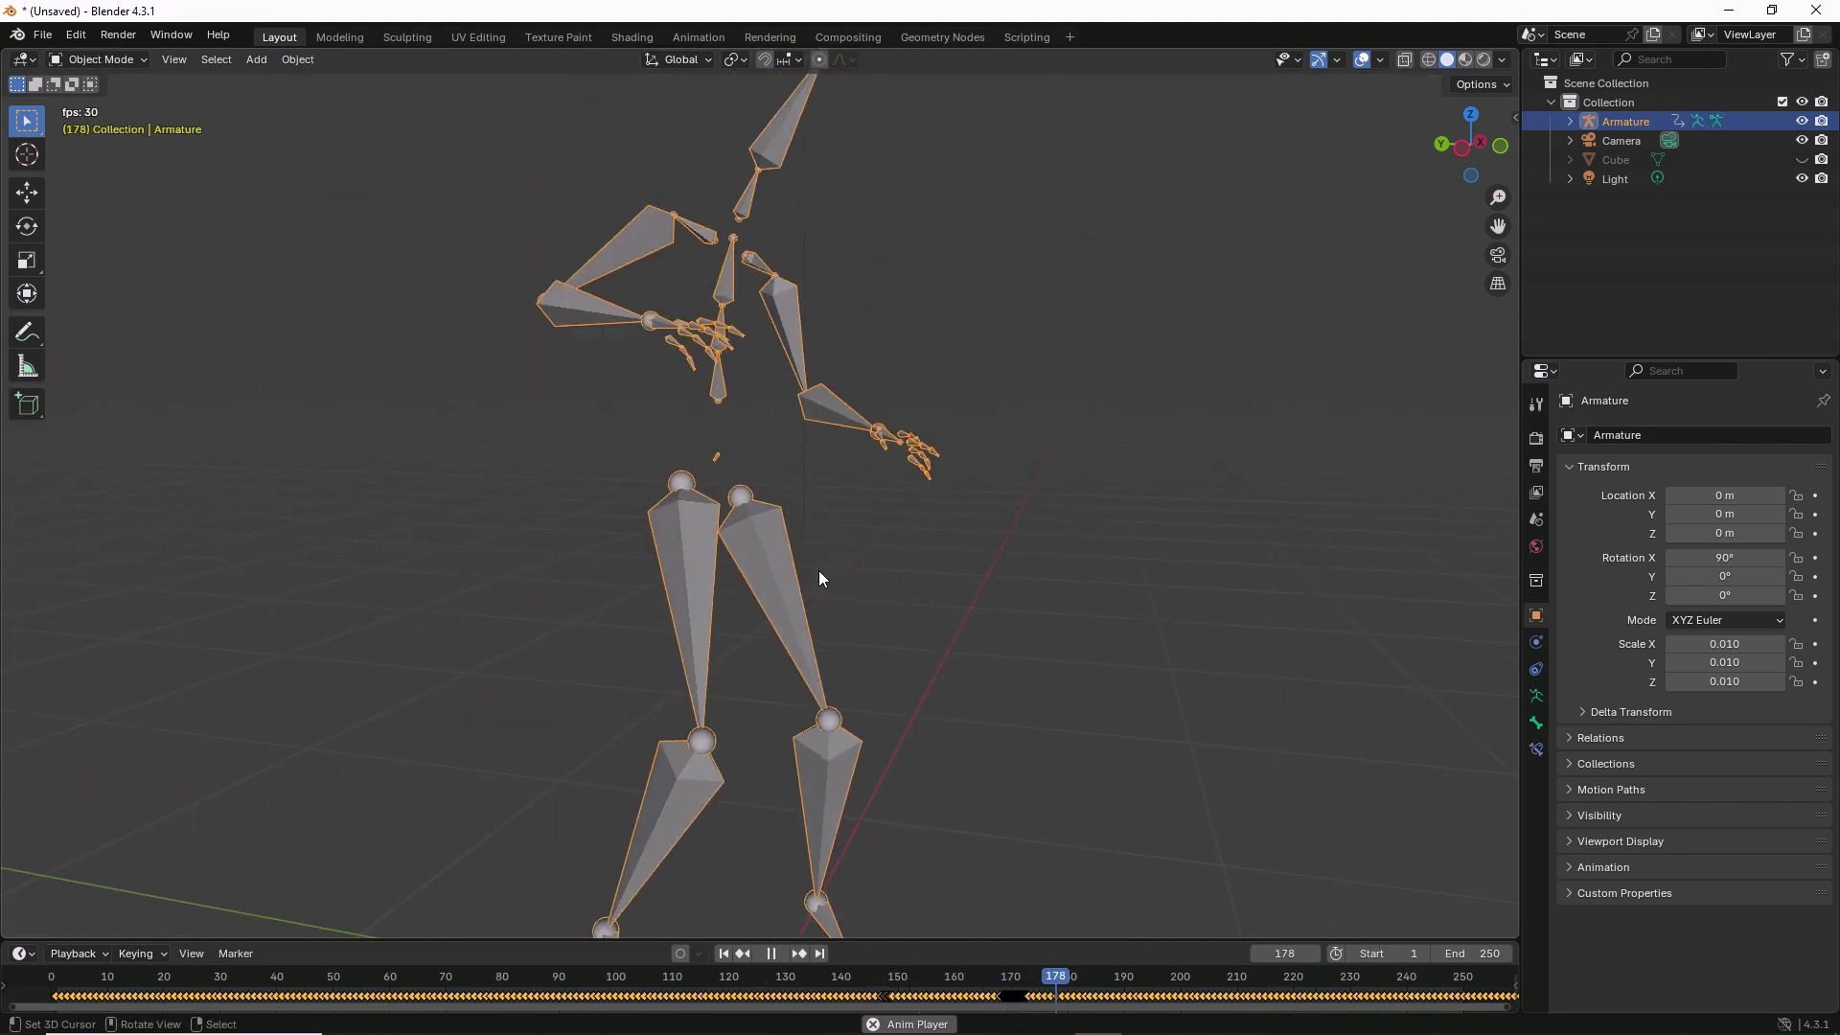
pyautogui.press('Tab')
pyautogui.scroll(10, 782, 555)
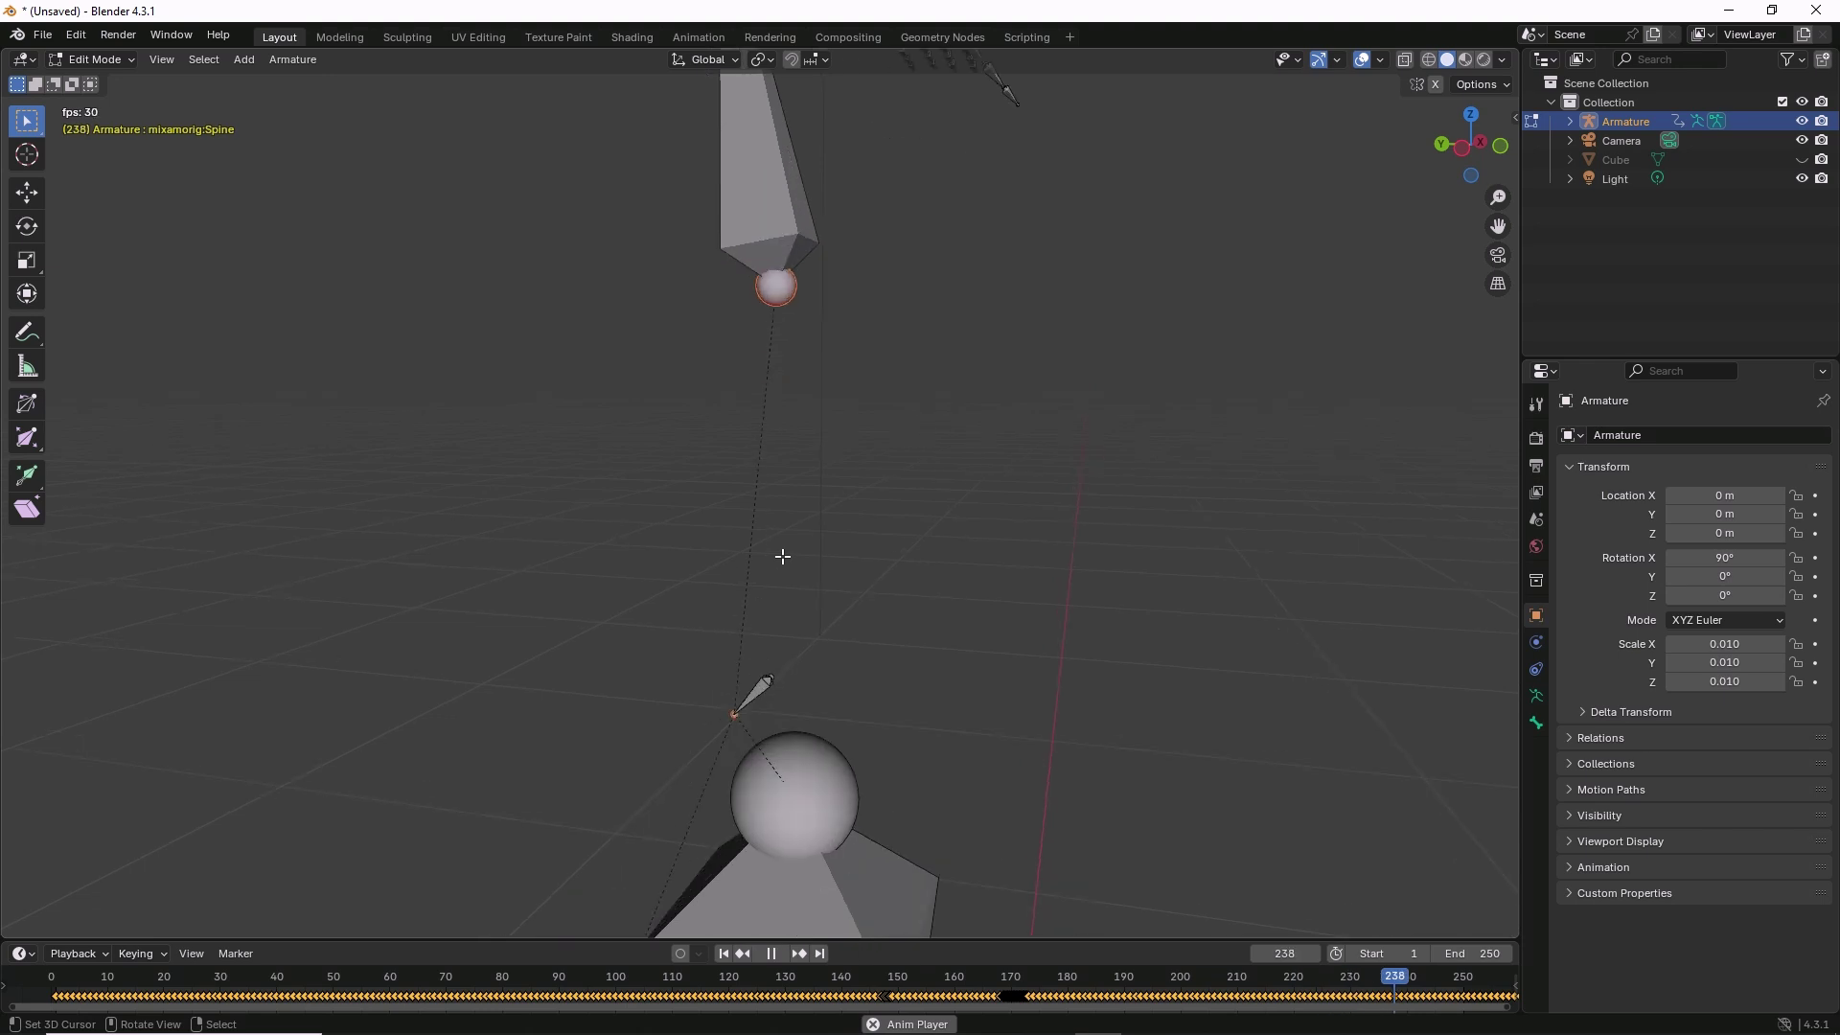
# Snap the selected hips bone tail to the active spine joint using Selection to Active and return the armature to Object Mode.
pyautogui.click(292, 60)
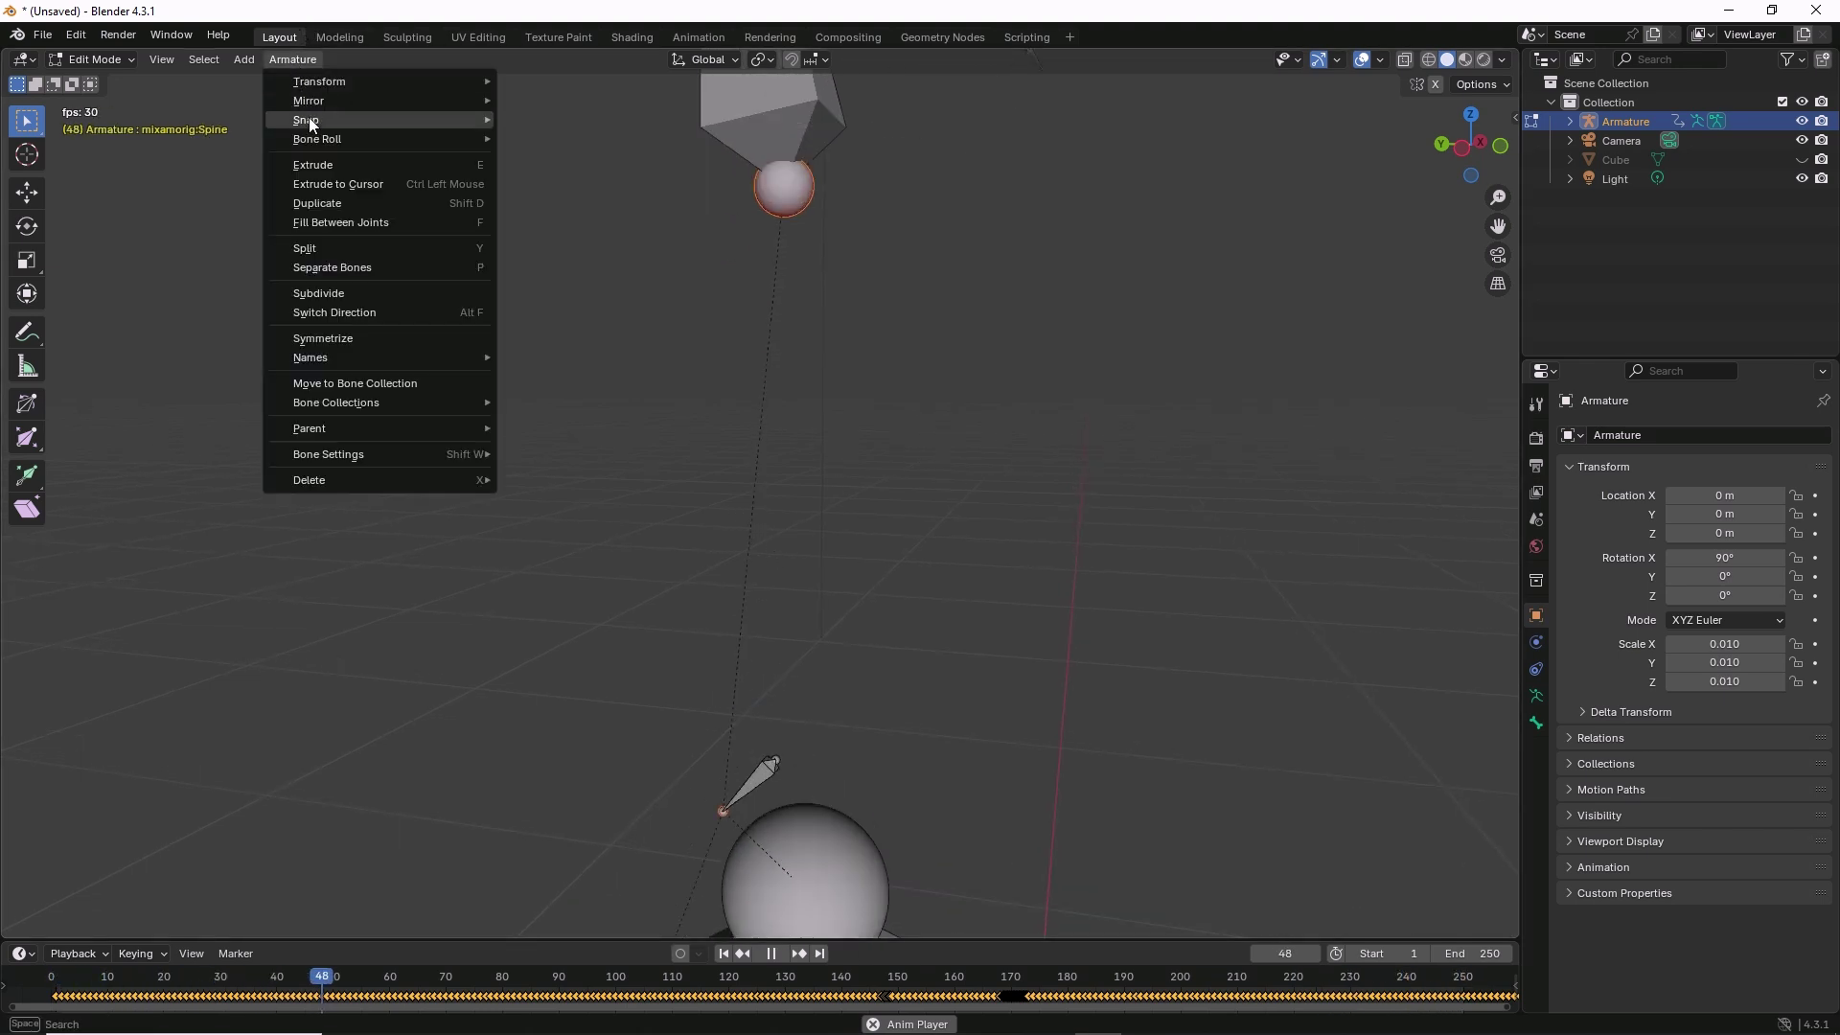
pyautogui.moveTo(311, 123)
pyautogui.click(589, 176)
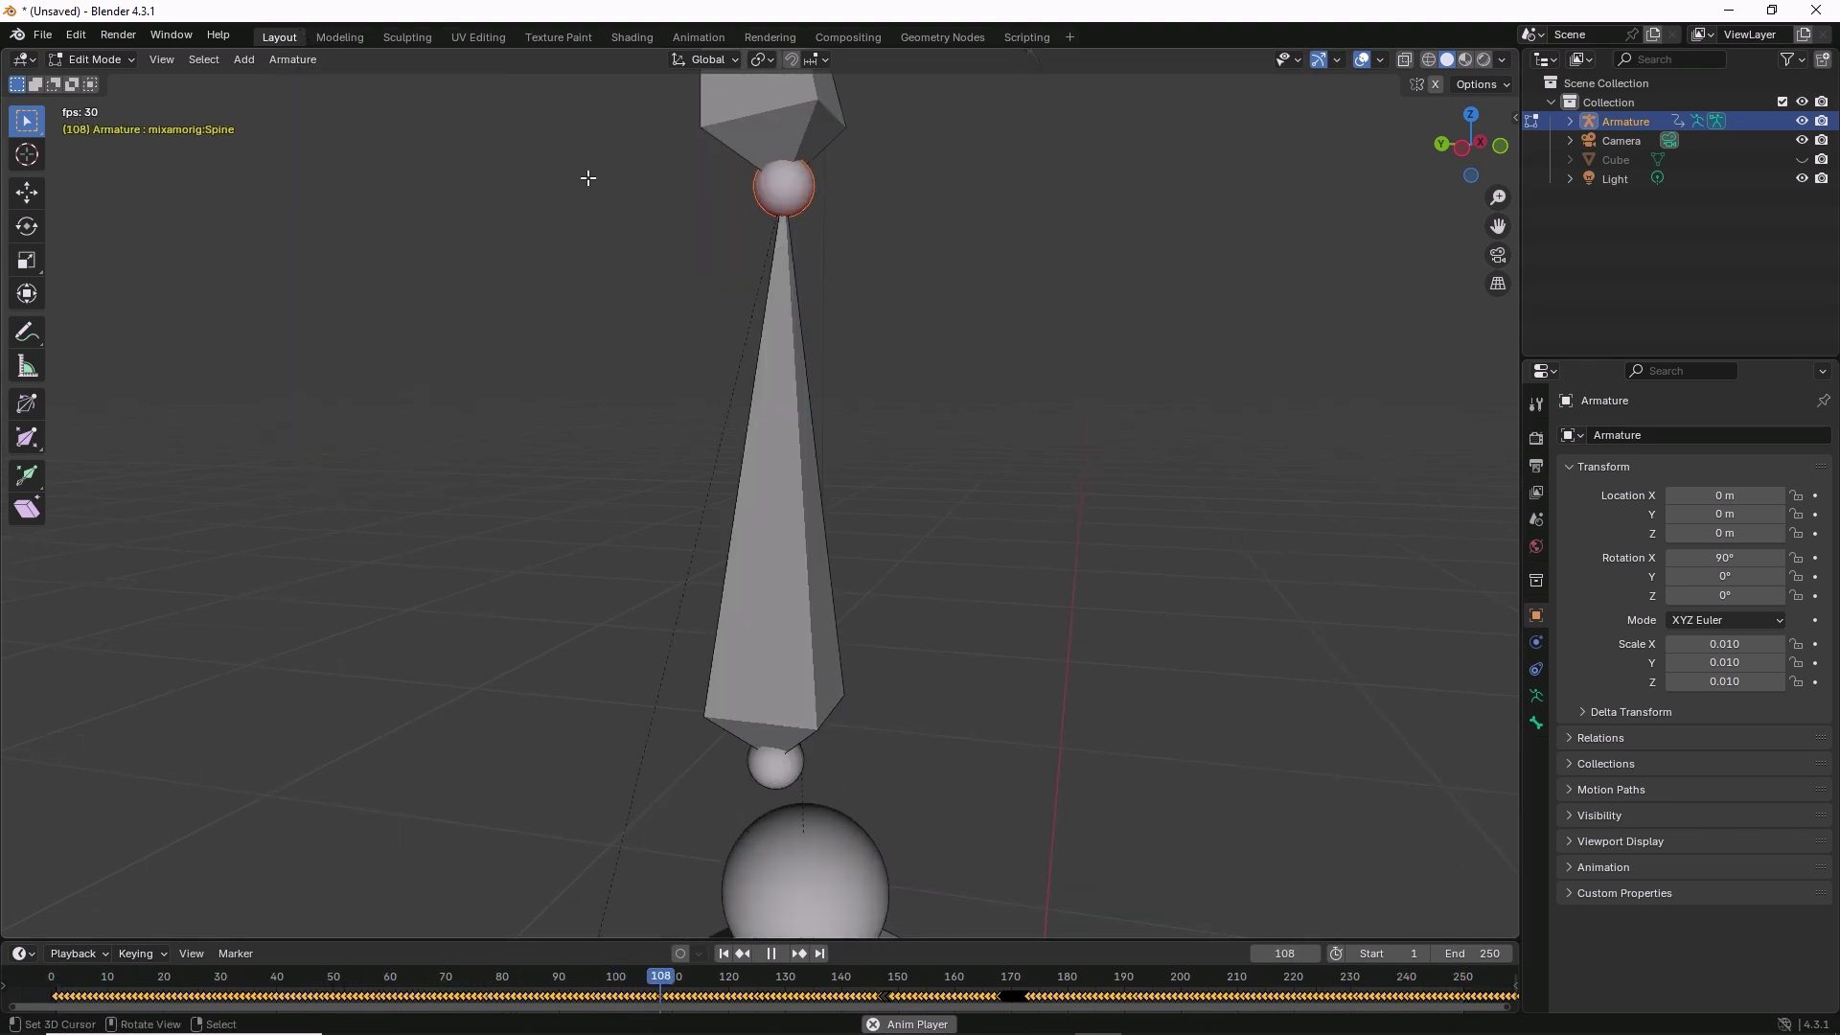
pyautogui.scroll(-10, 883, 377)
pyautogui.moveTo(875, 378); pyautogui.dragTo(830, 490, button='middle')
pyautogui.press('Tab')
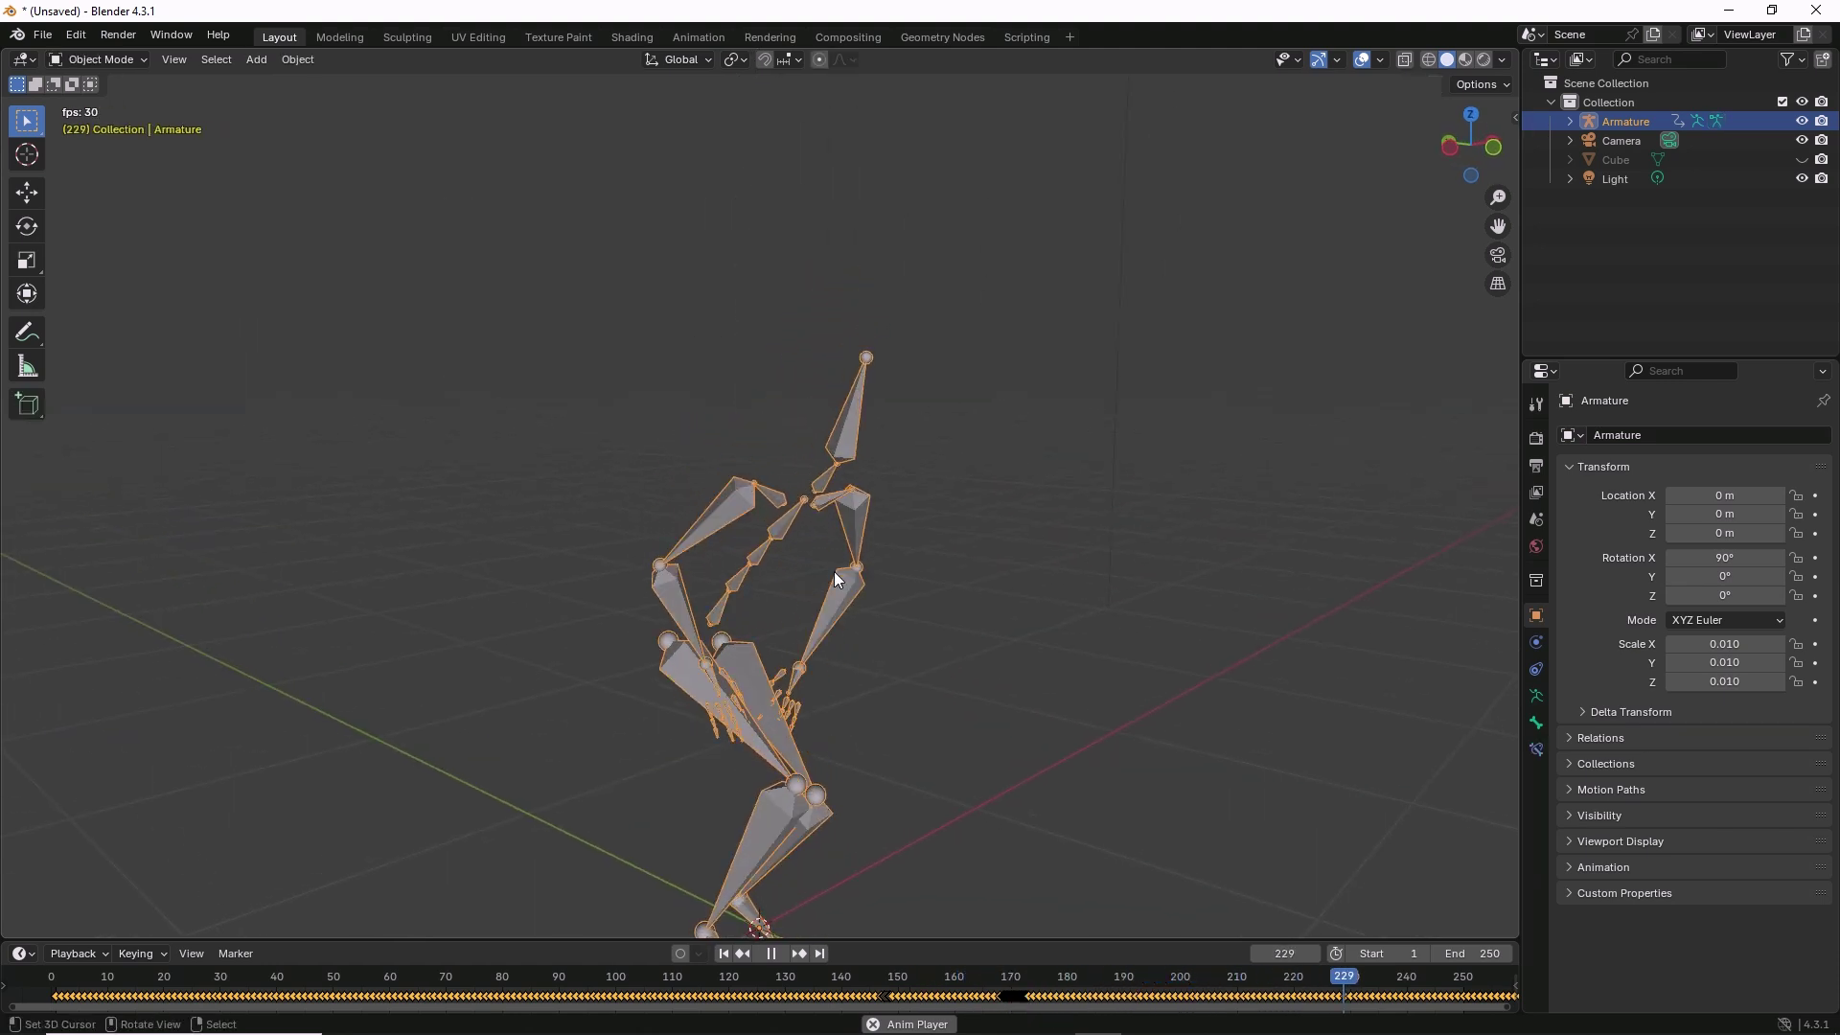
# Examine the playing animation from the front, checking the hip area and the skeleton's movement around the world origin.
pyautogui.moveTo(778, 533); pyautogui.dragTo(722, 533, button='middle')
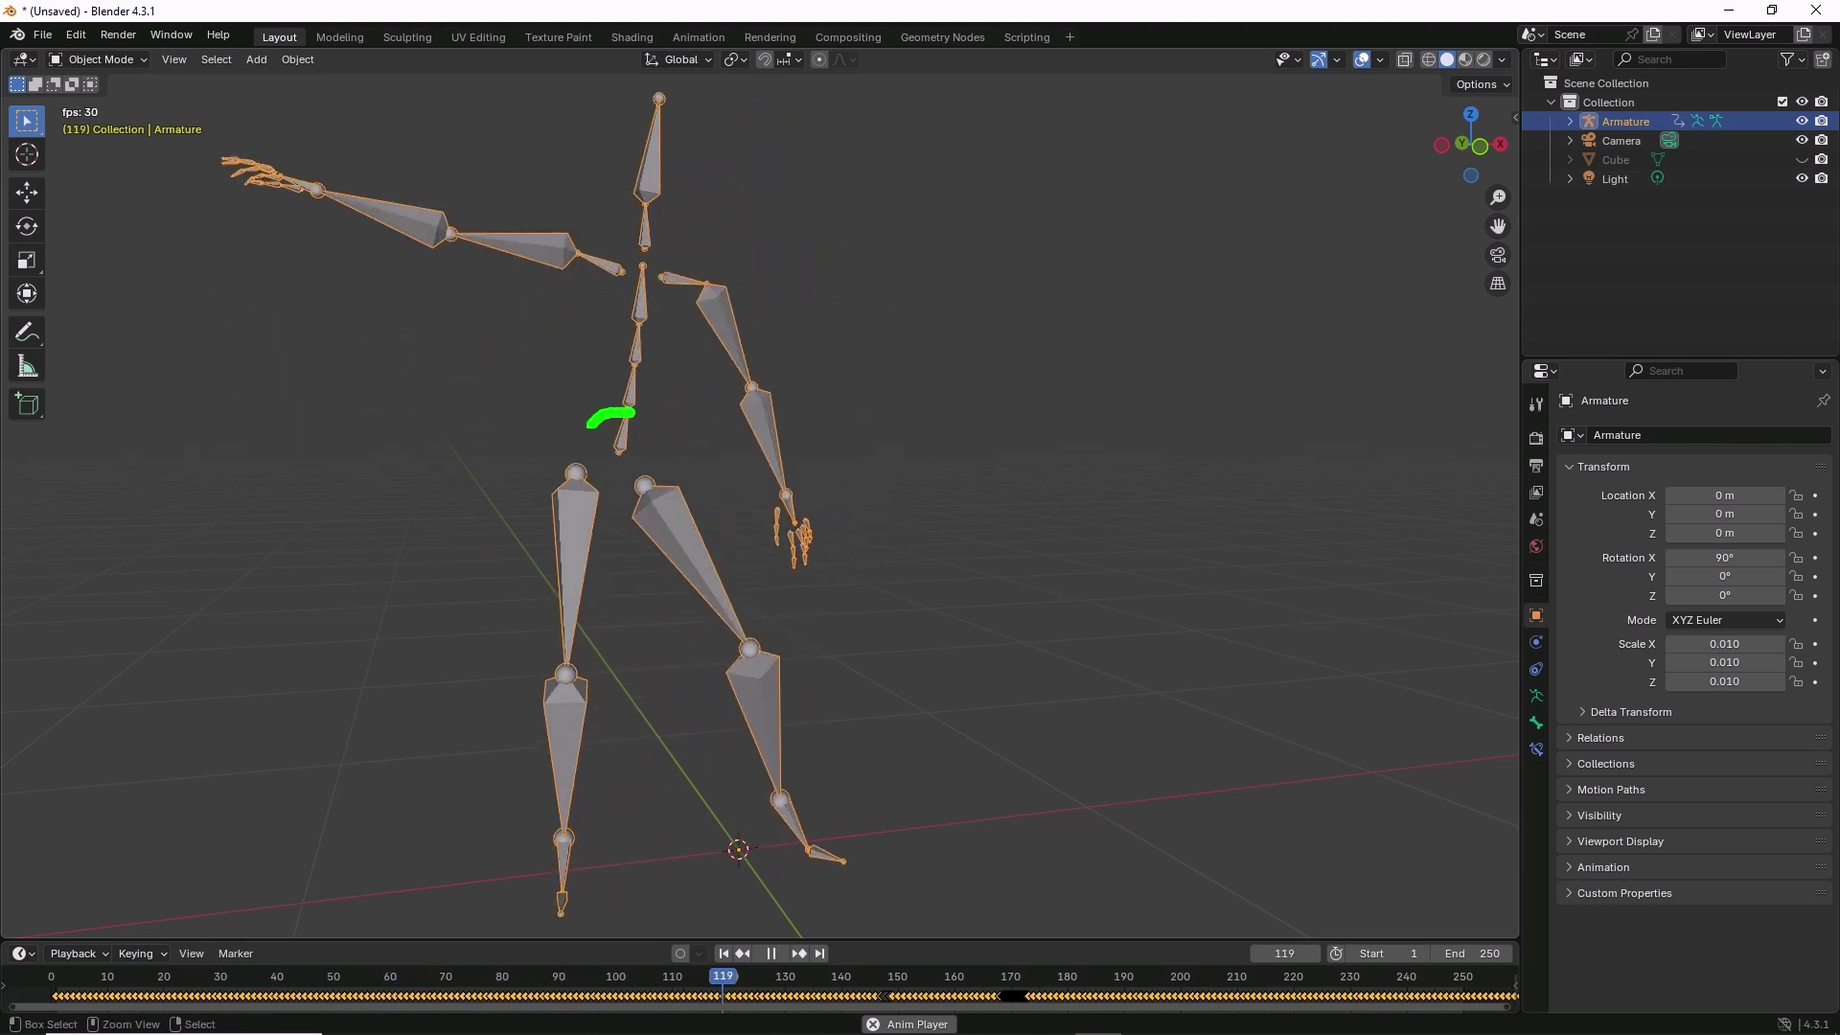
pyautogui.moveTo(633, 414); pyautogui.dragTo(596, 427)
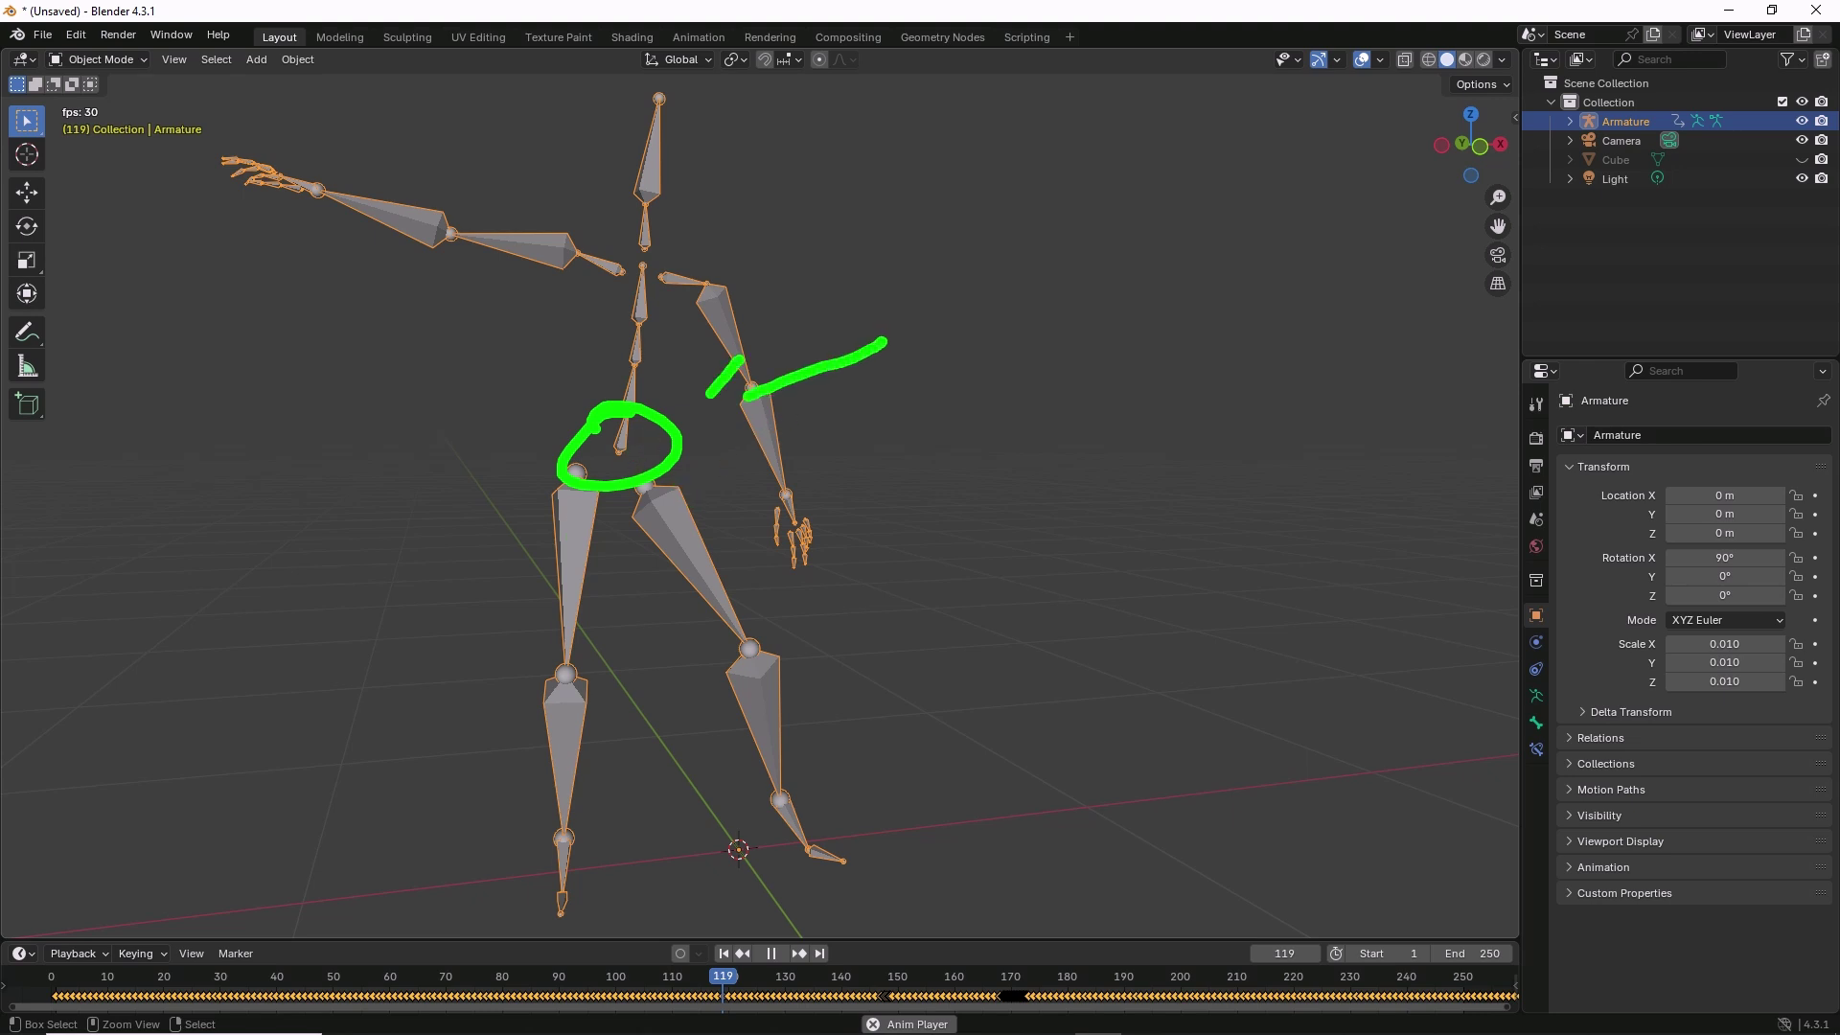
pyautogui.moveTo(312, 366); pyautogui.dragTo(494, 439)
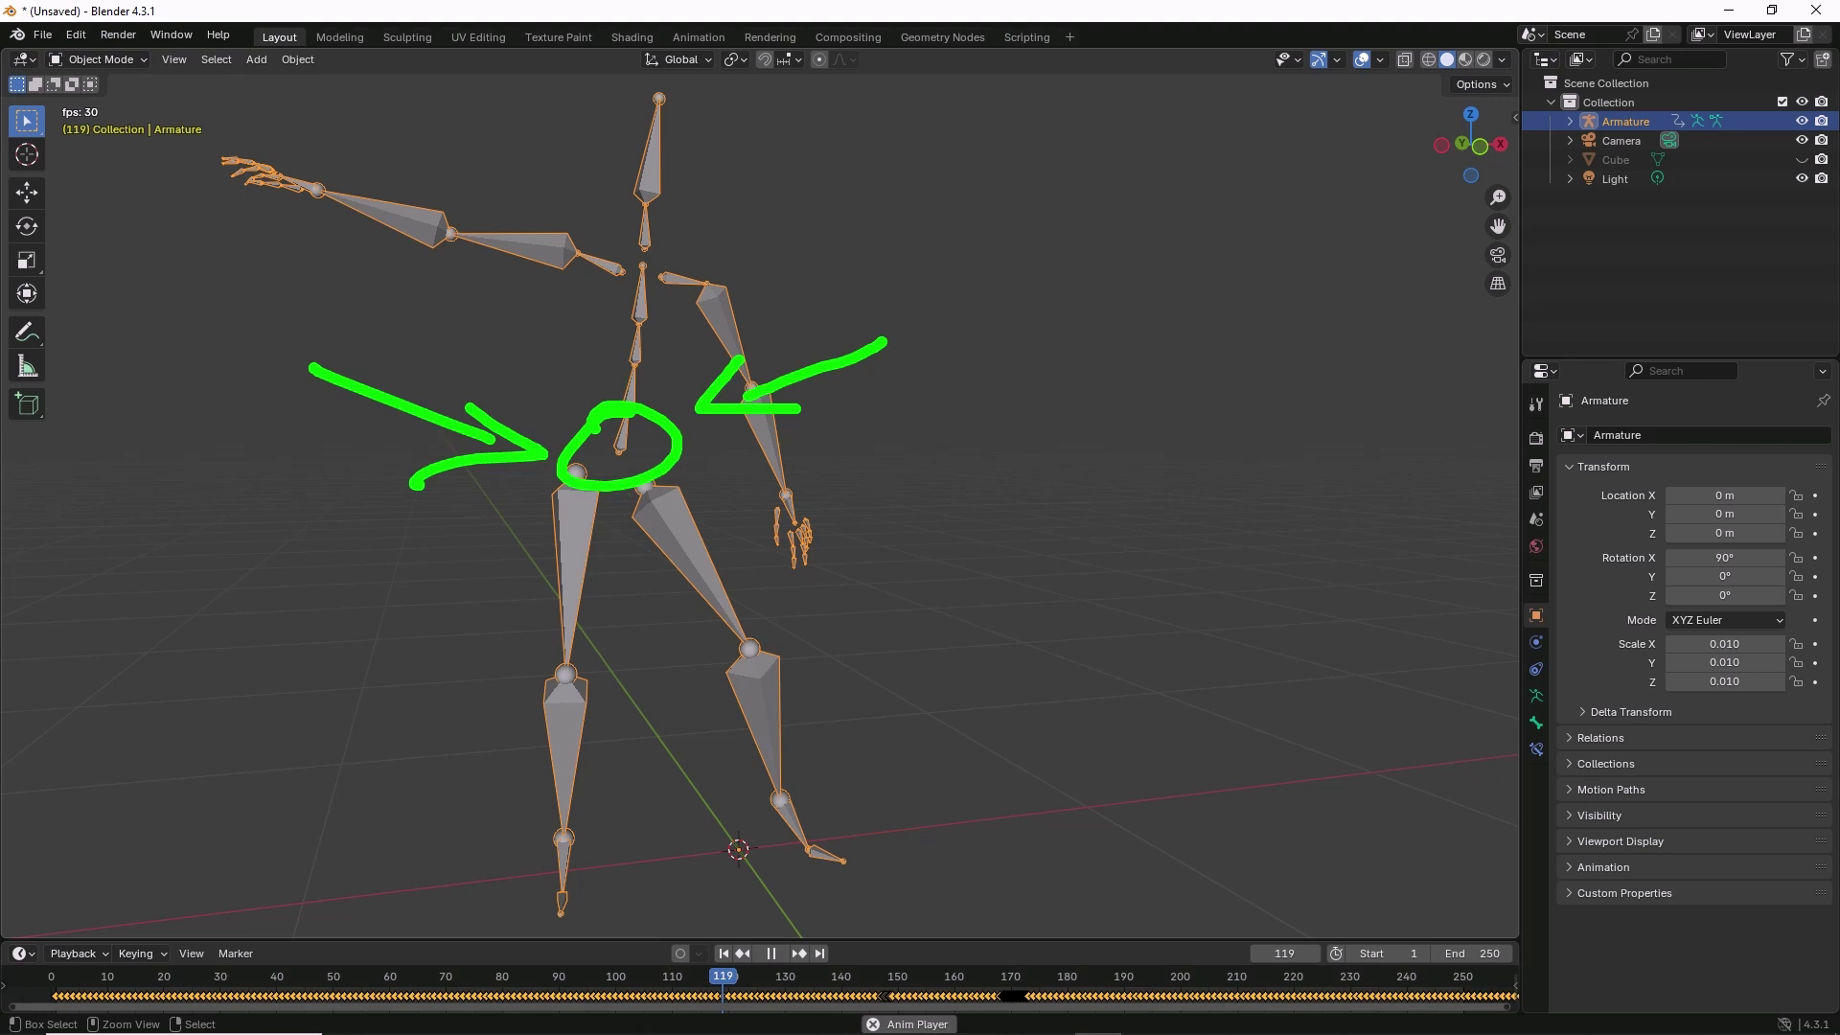
pyautogui.moveTo(653, 158); pyautogui.dragTo(607, 397)
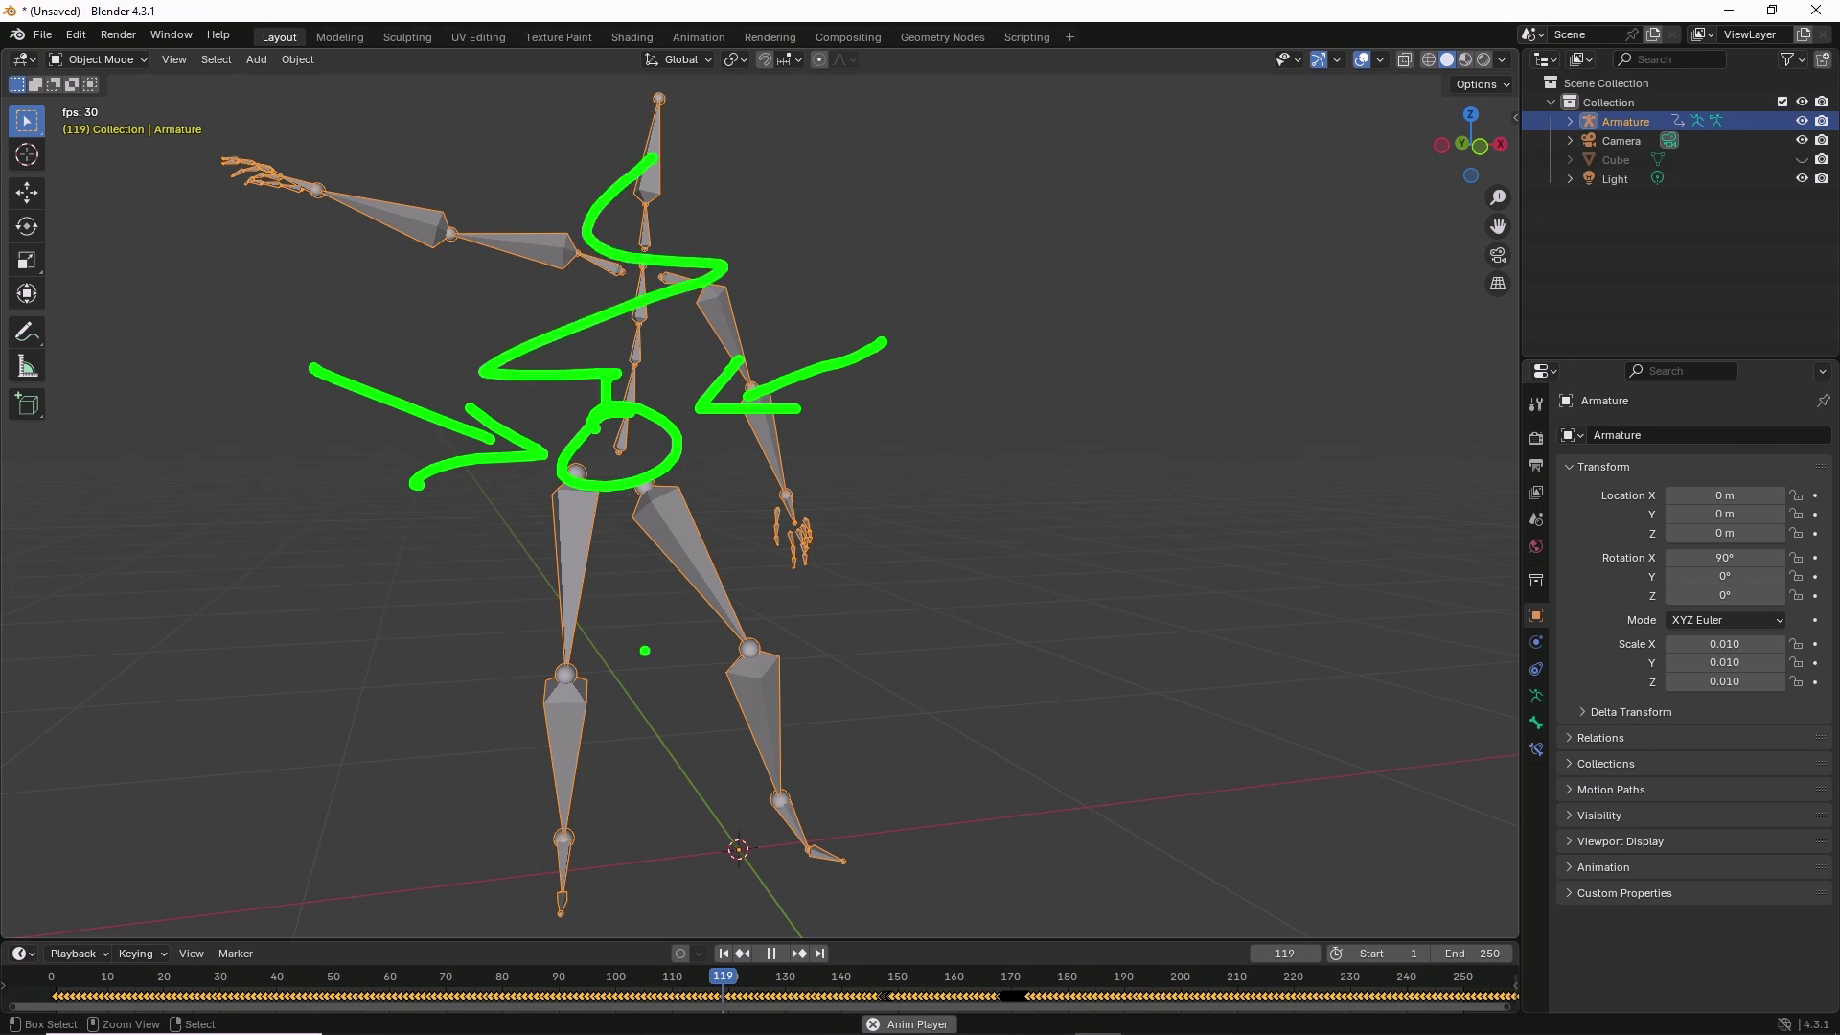
pyautogui.hotkey('shift', 'Left')
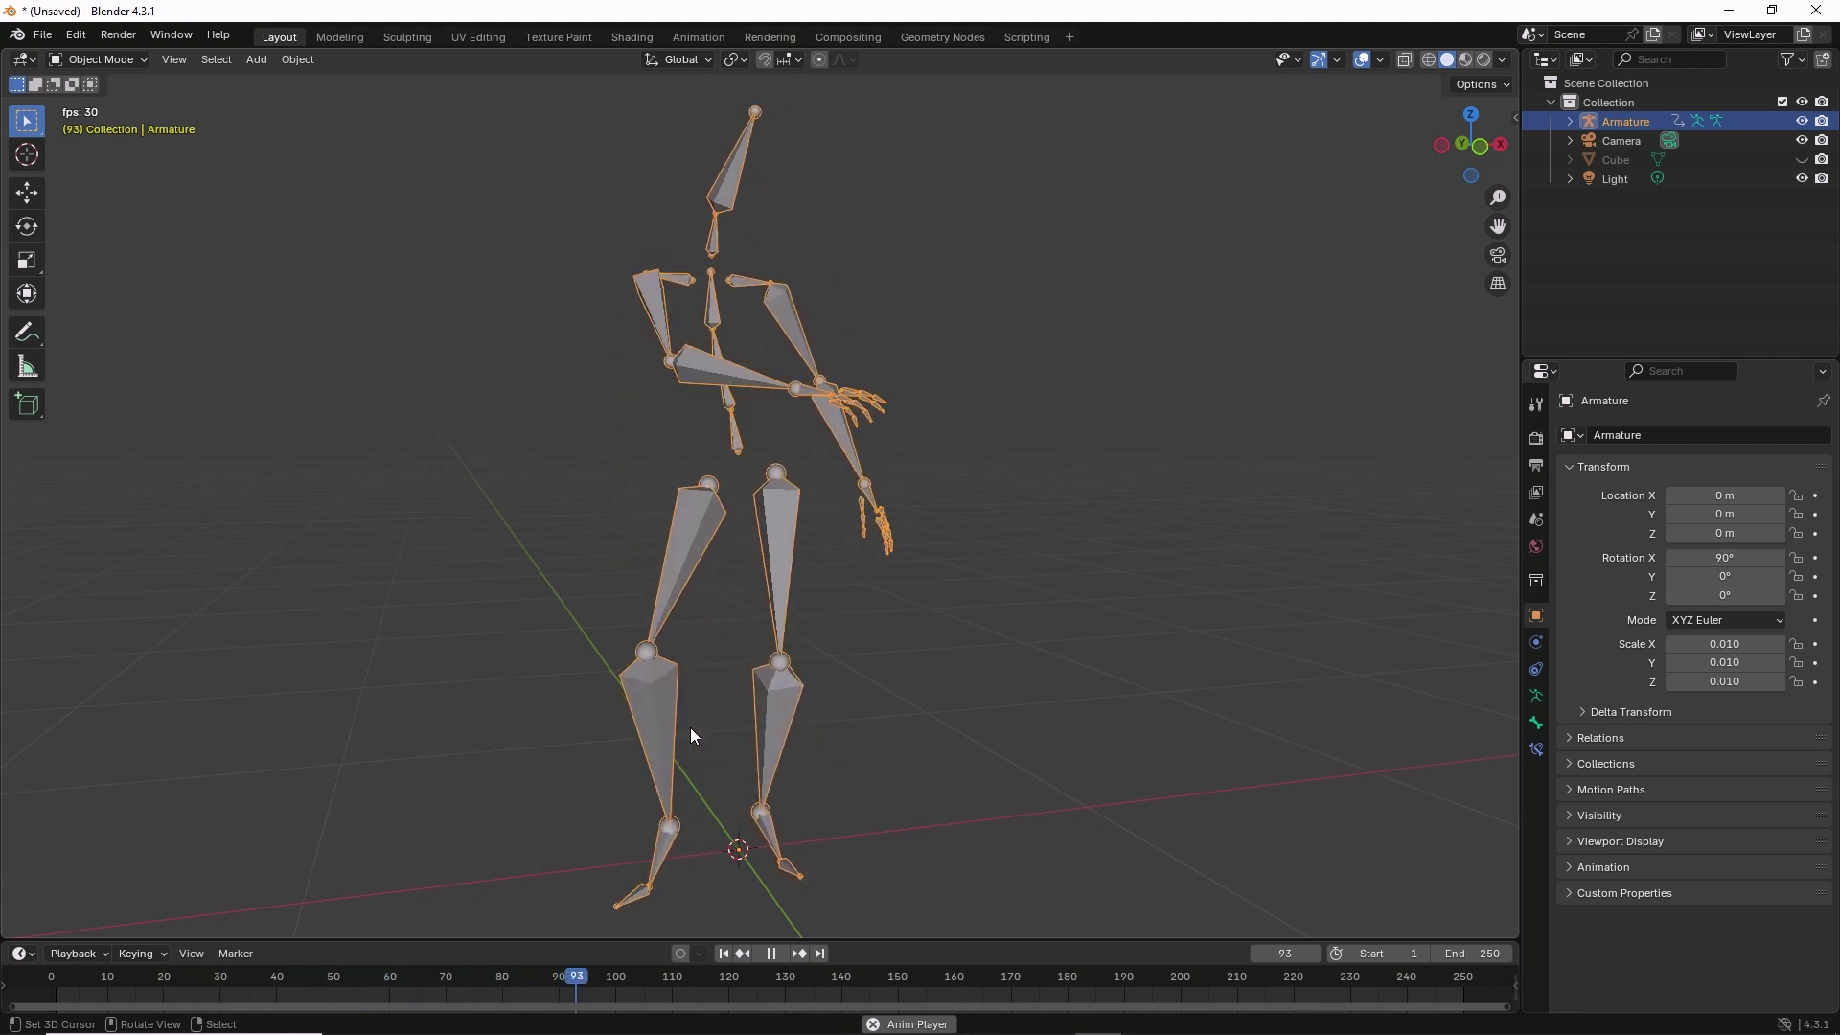
pyautogui.hotkey('ctrl', '2')
pyautogui.moveTo(633, 683); pyautogui.dragTo(809, 924)
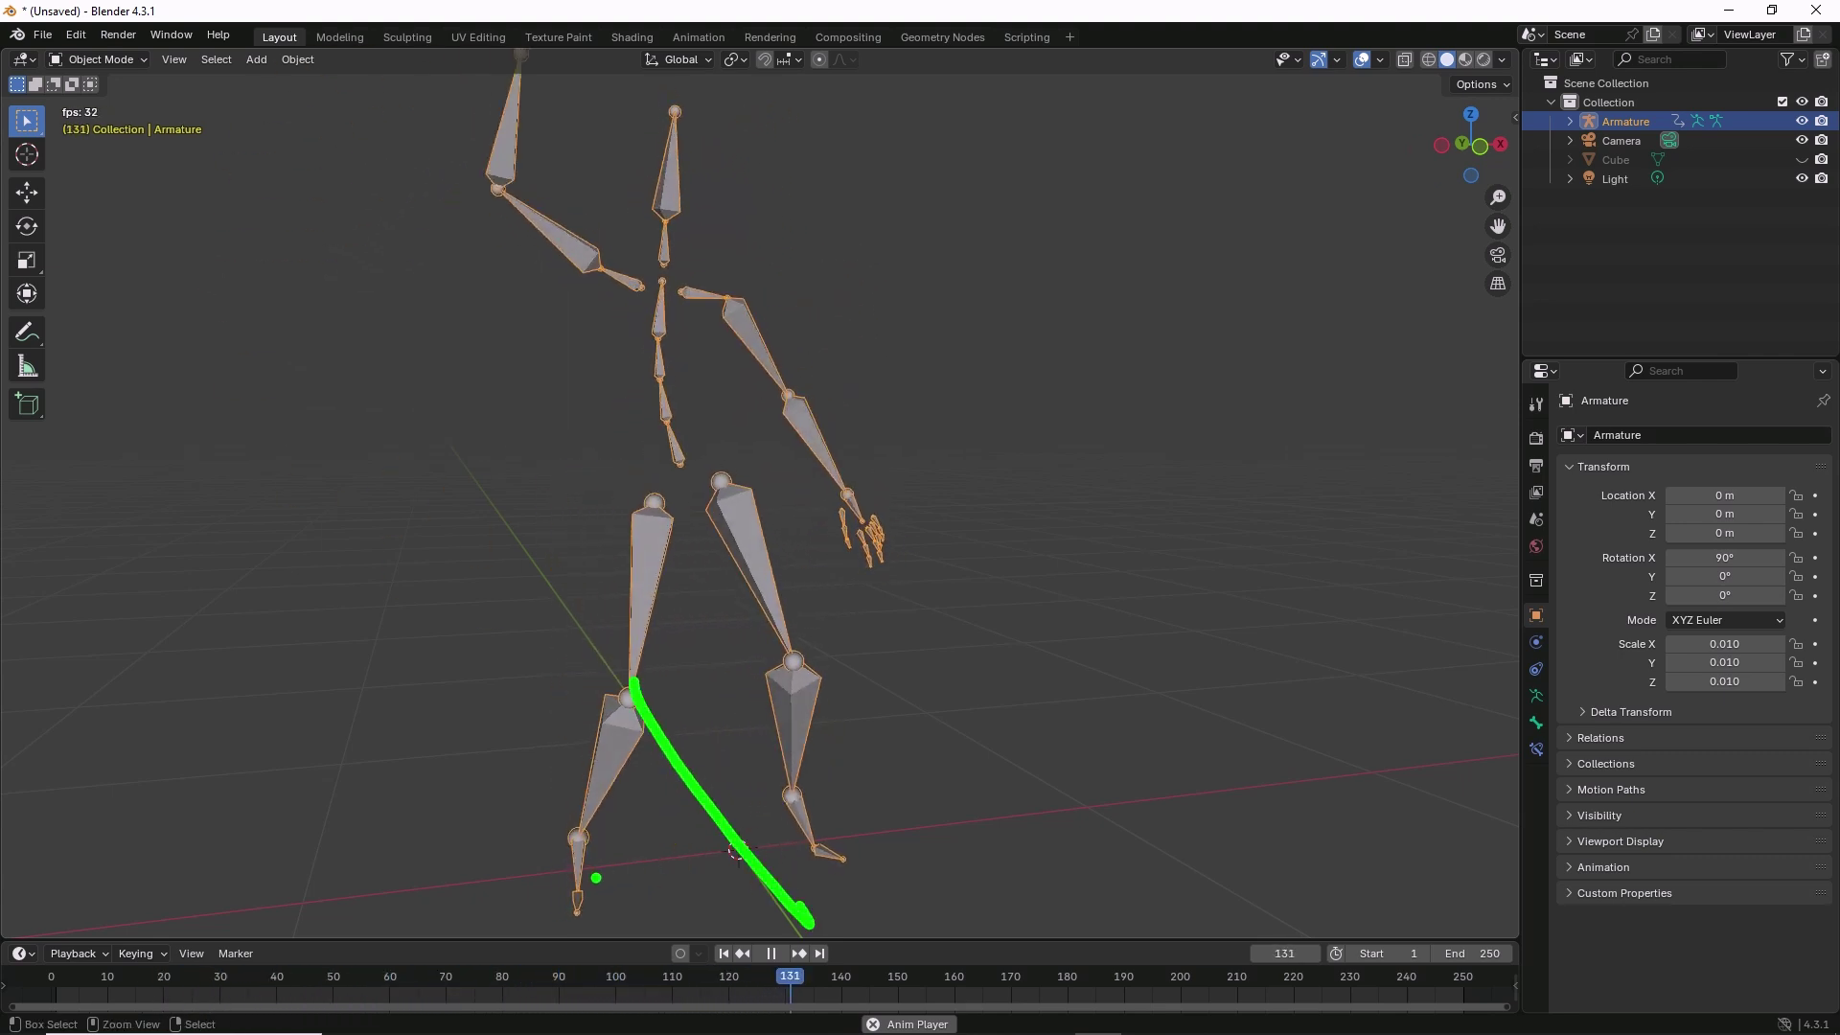
pyautogui.moveTo(597, 878); pyautogui.dragTo(946, 851)
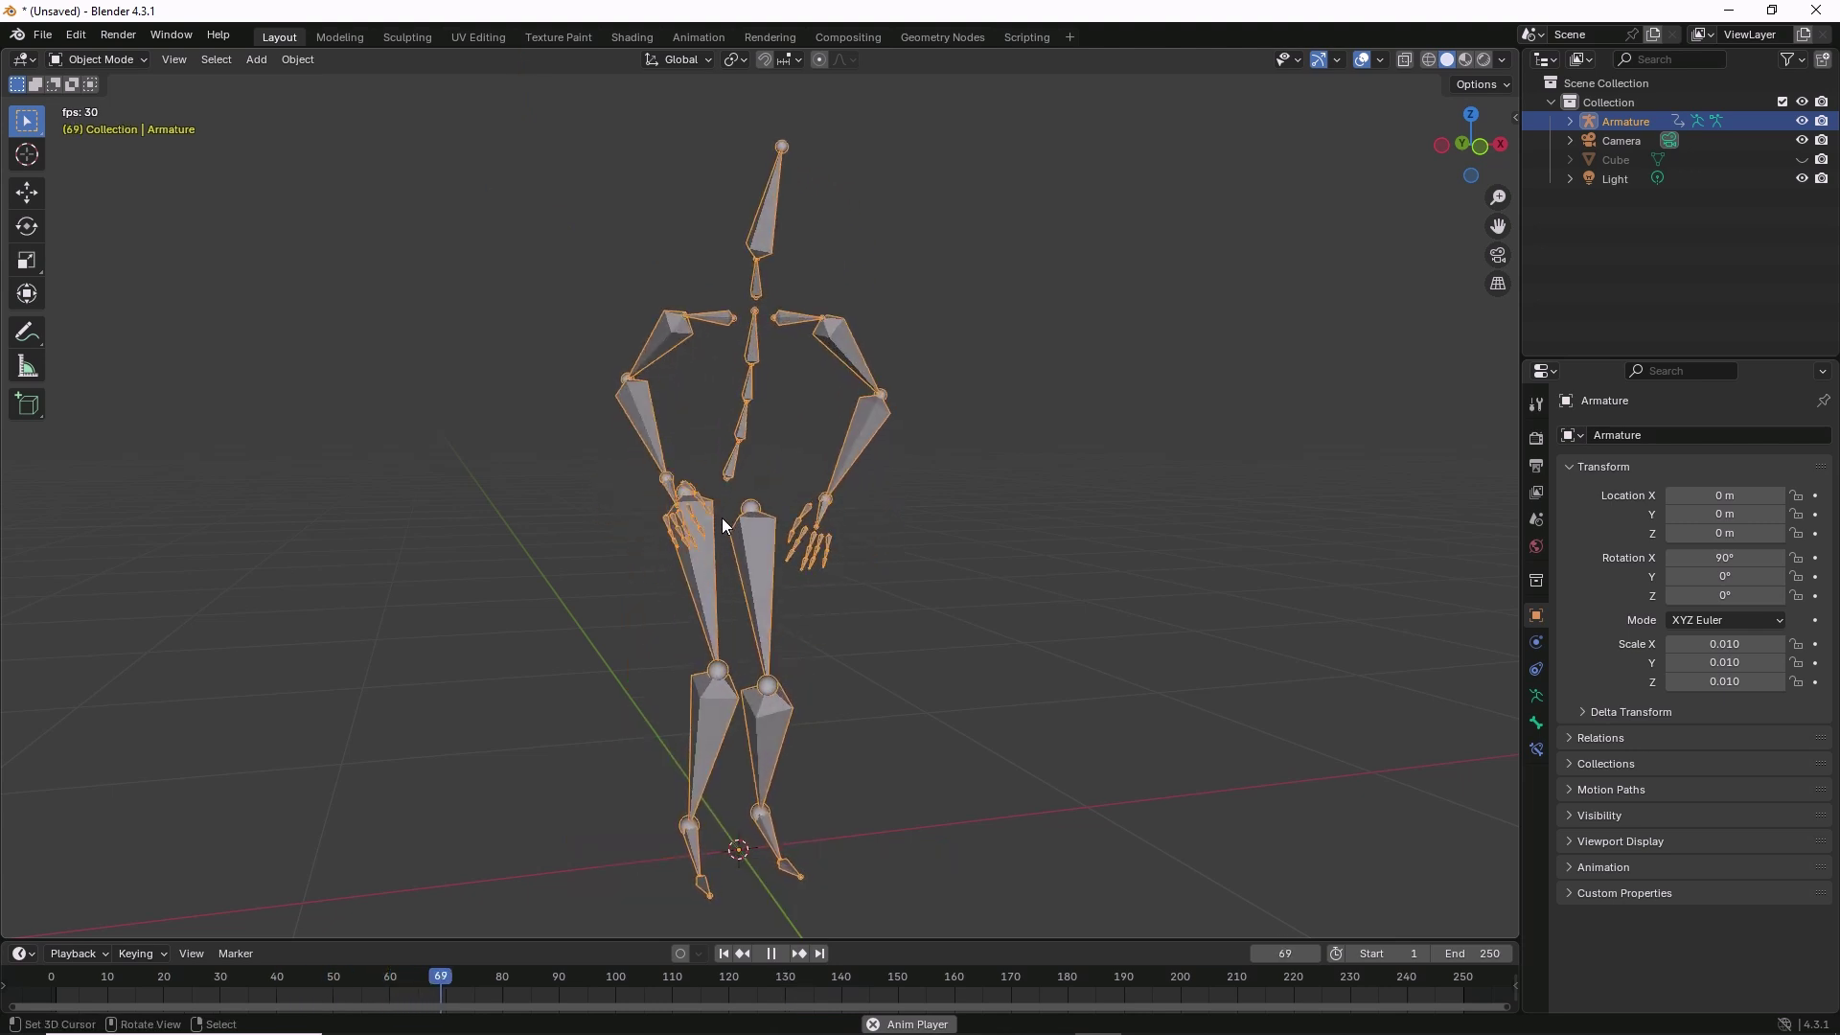
# Inspect the mixamorig:Spine and mixamorig:Hips bones in turn up close in Edit Mode and return to Object Mode with the skeleton in view.
pyautogui.press('Tab')
pyautogui.scroll(5, 724, 517)
pyautogui.keyDown('shift'); pyautogui.moveTo(724, 518); pyautogui.dragTo(862, 670, button='middle'); pyautogui.keyUp('shift')
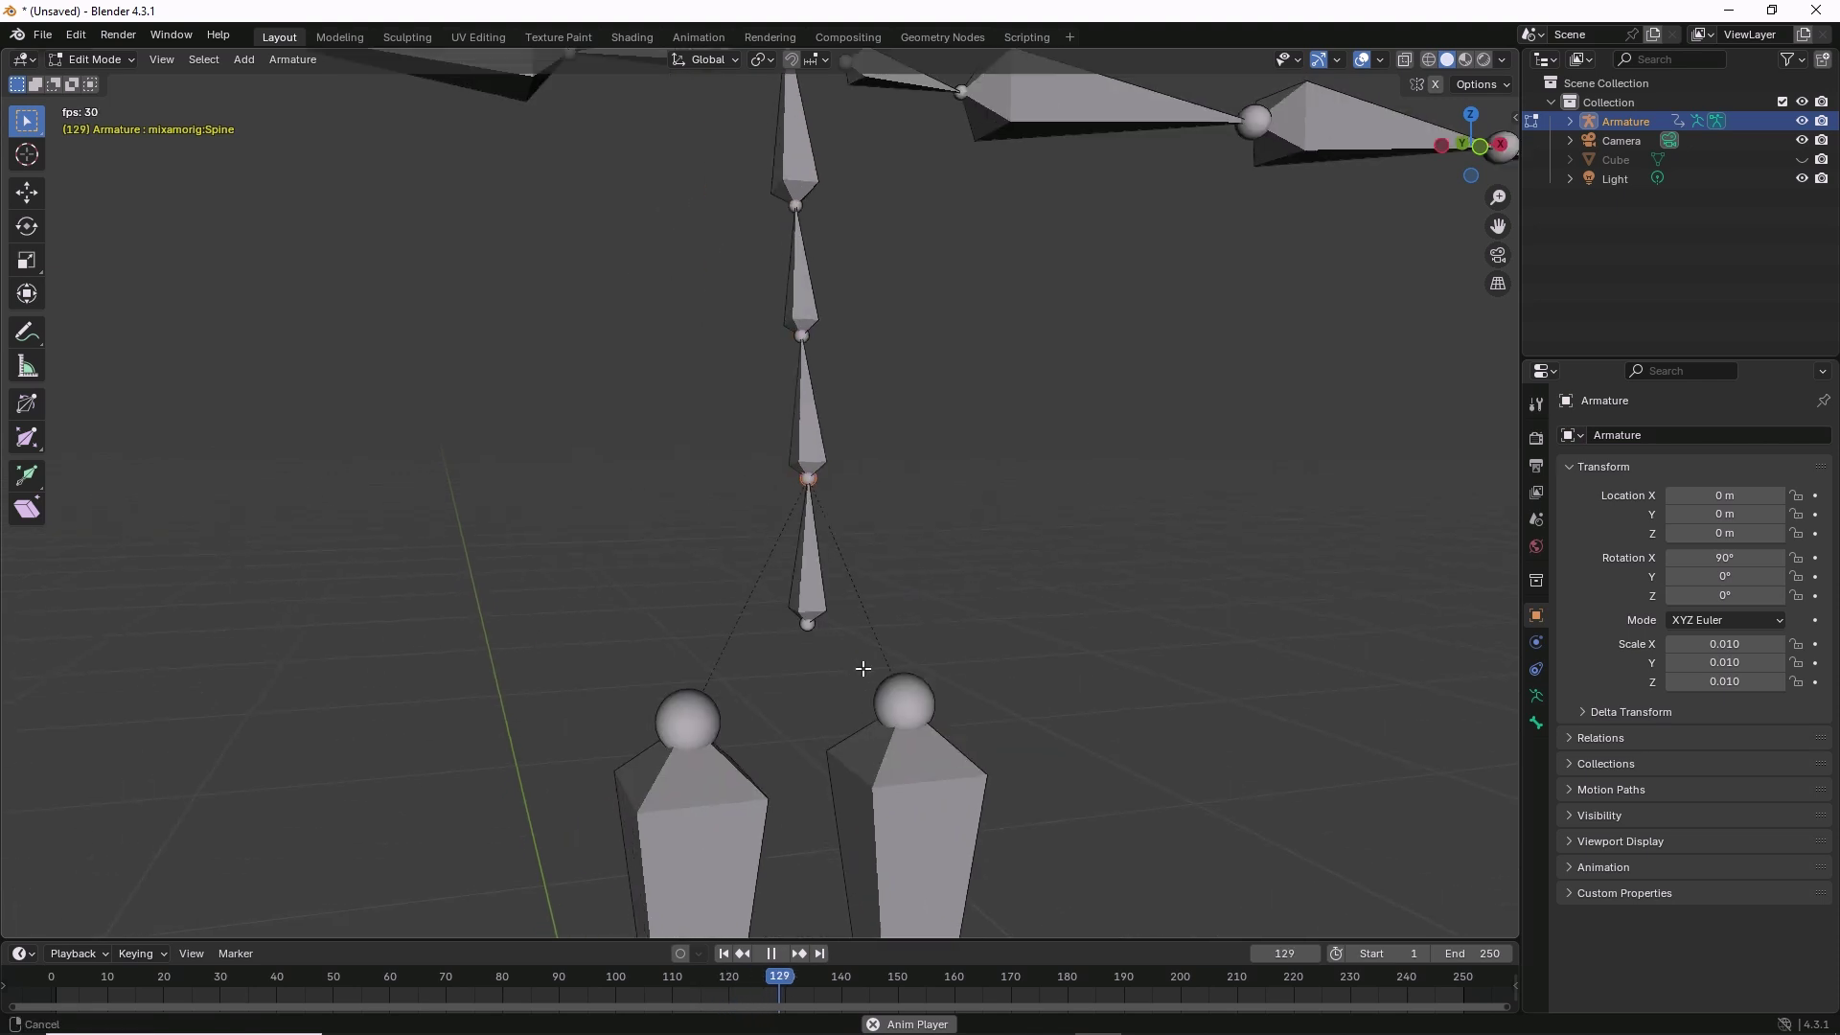
pyautogui.scroll(4, 856, 539)
pyautogui.click(854, 360)
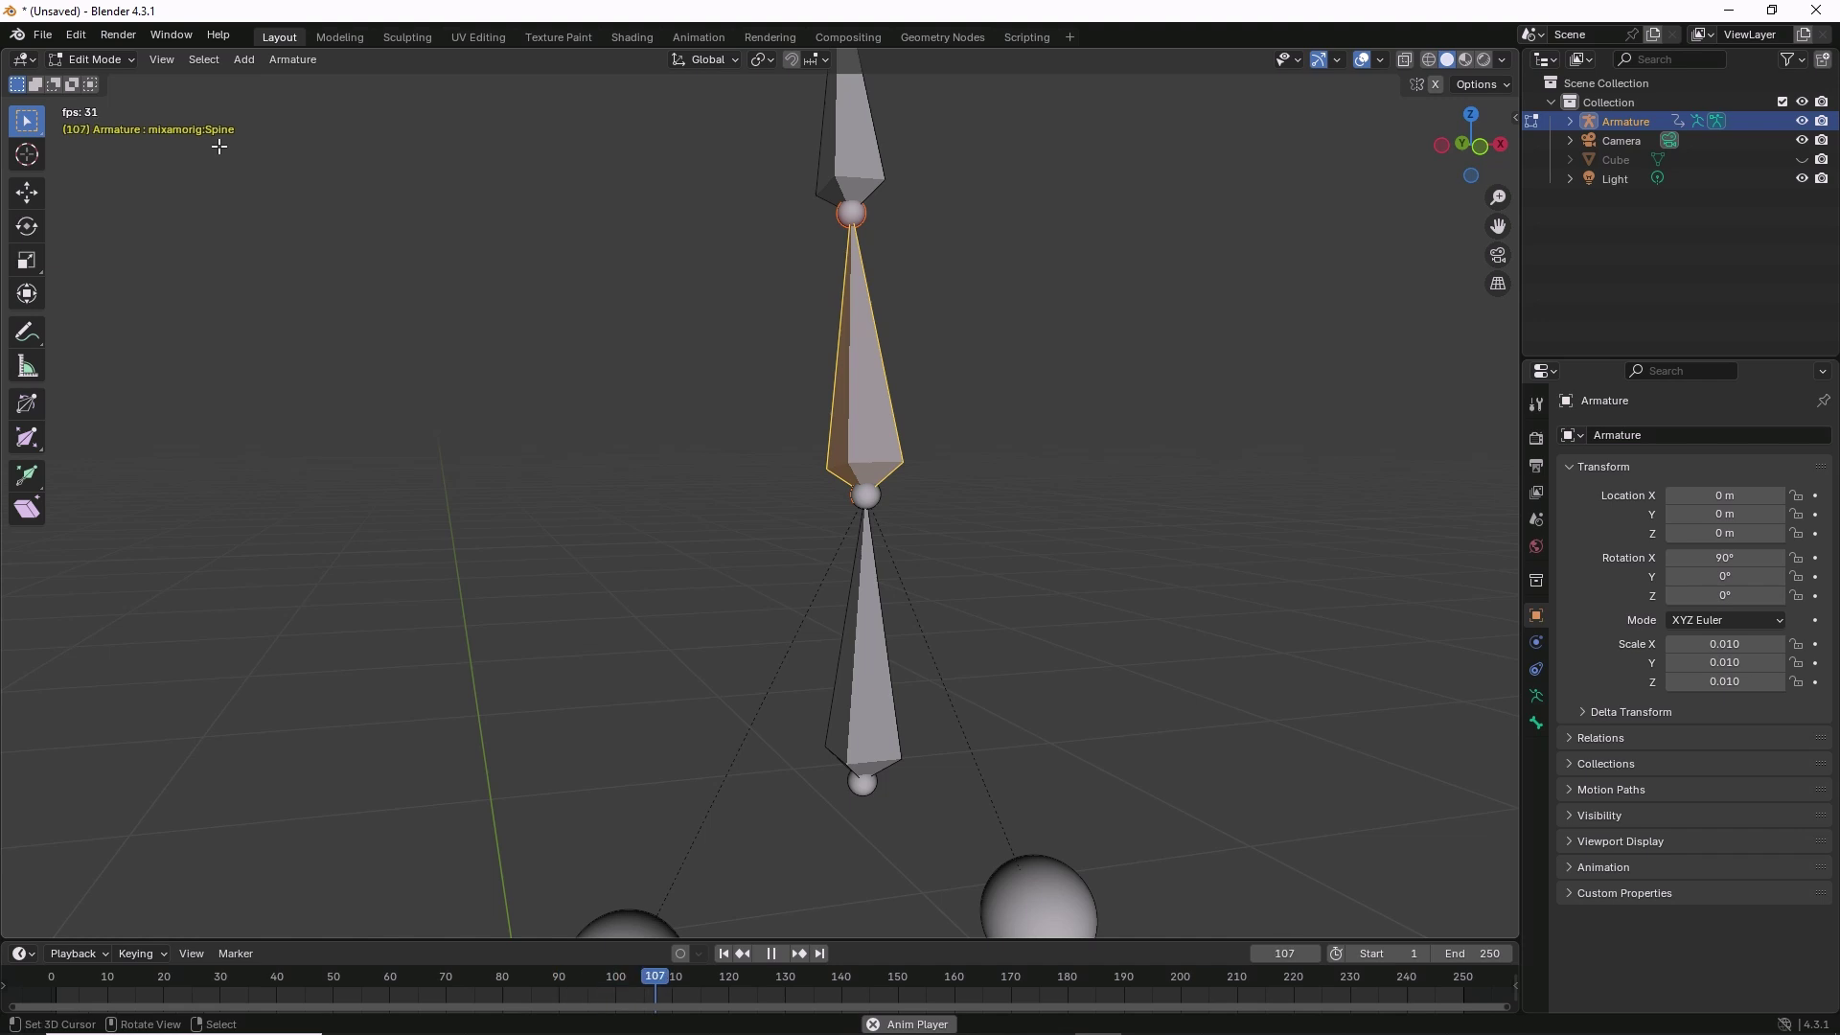
pyautogui.click(872, 606)
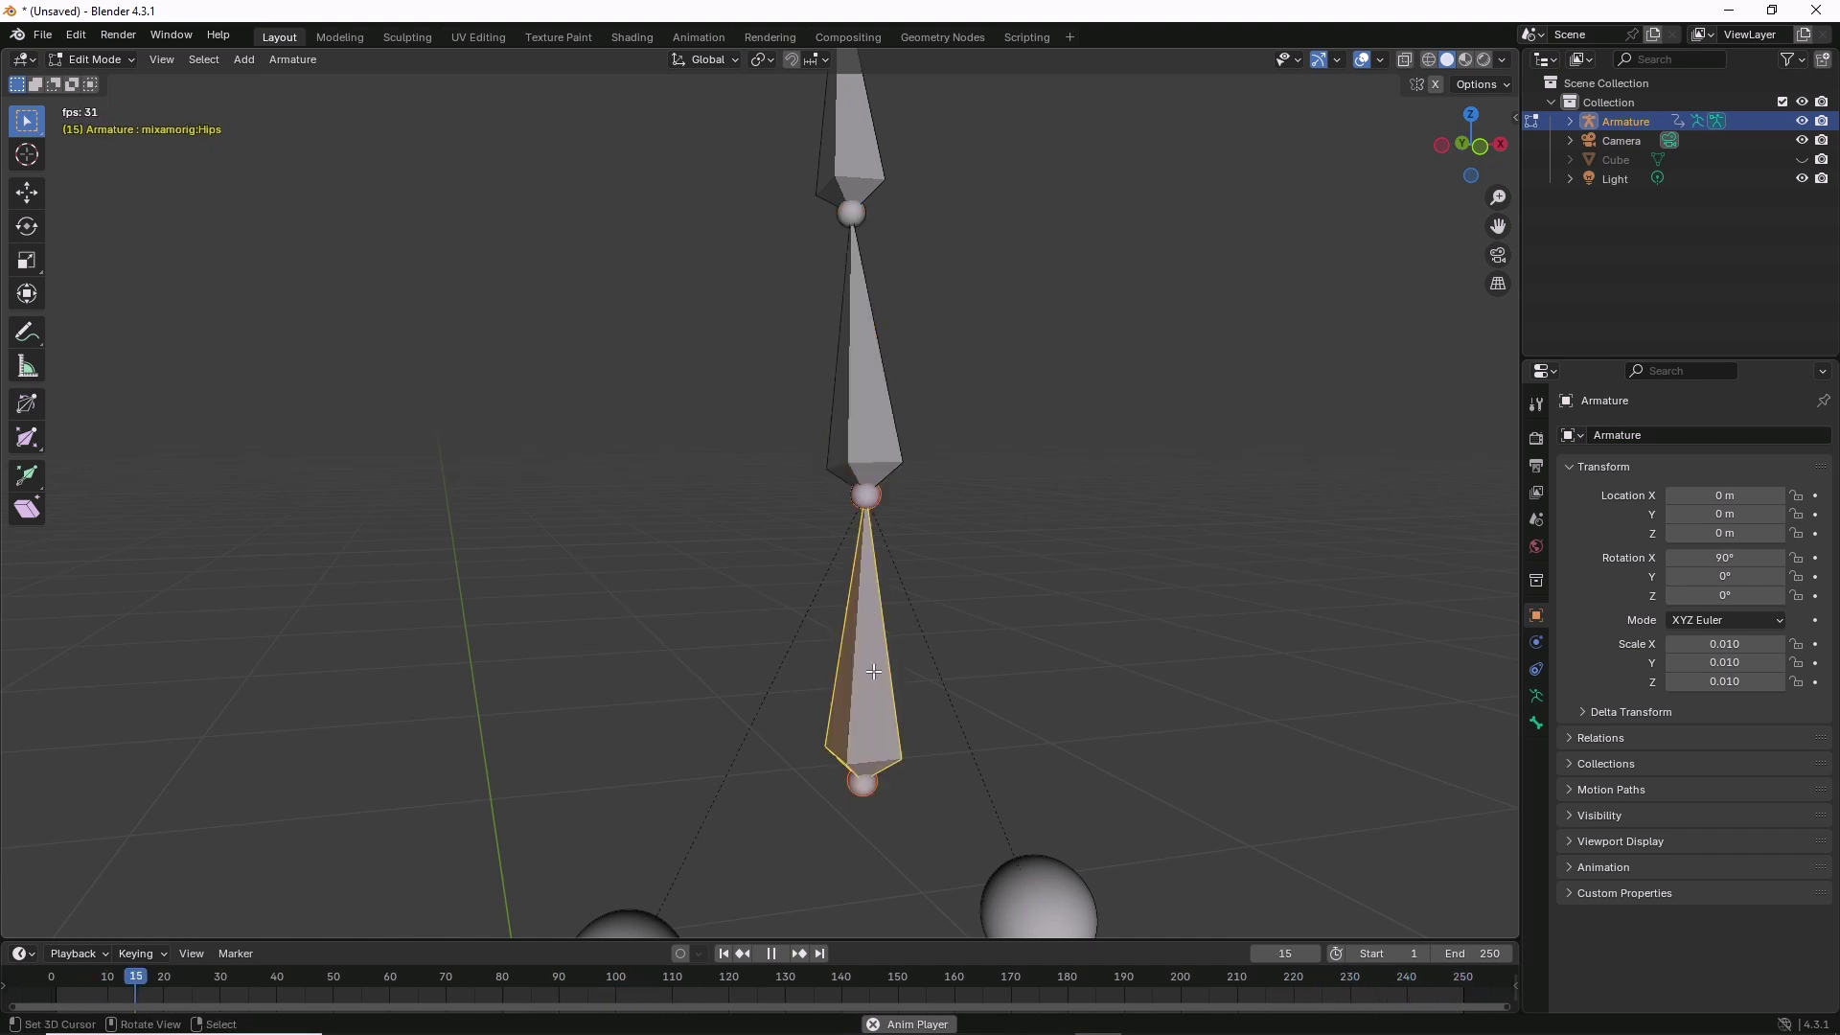
pyautogui.scroll(-5, 875, 674)
pyautogui.press('Tab')
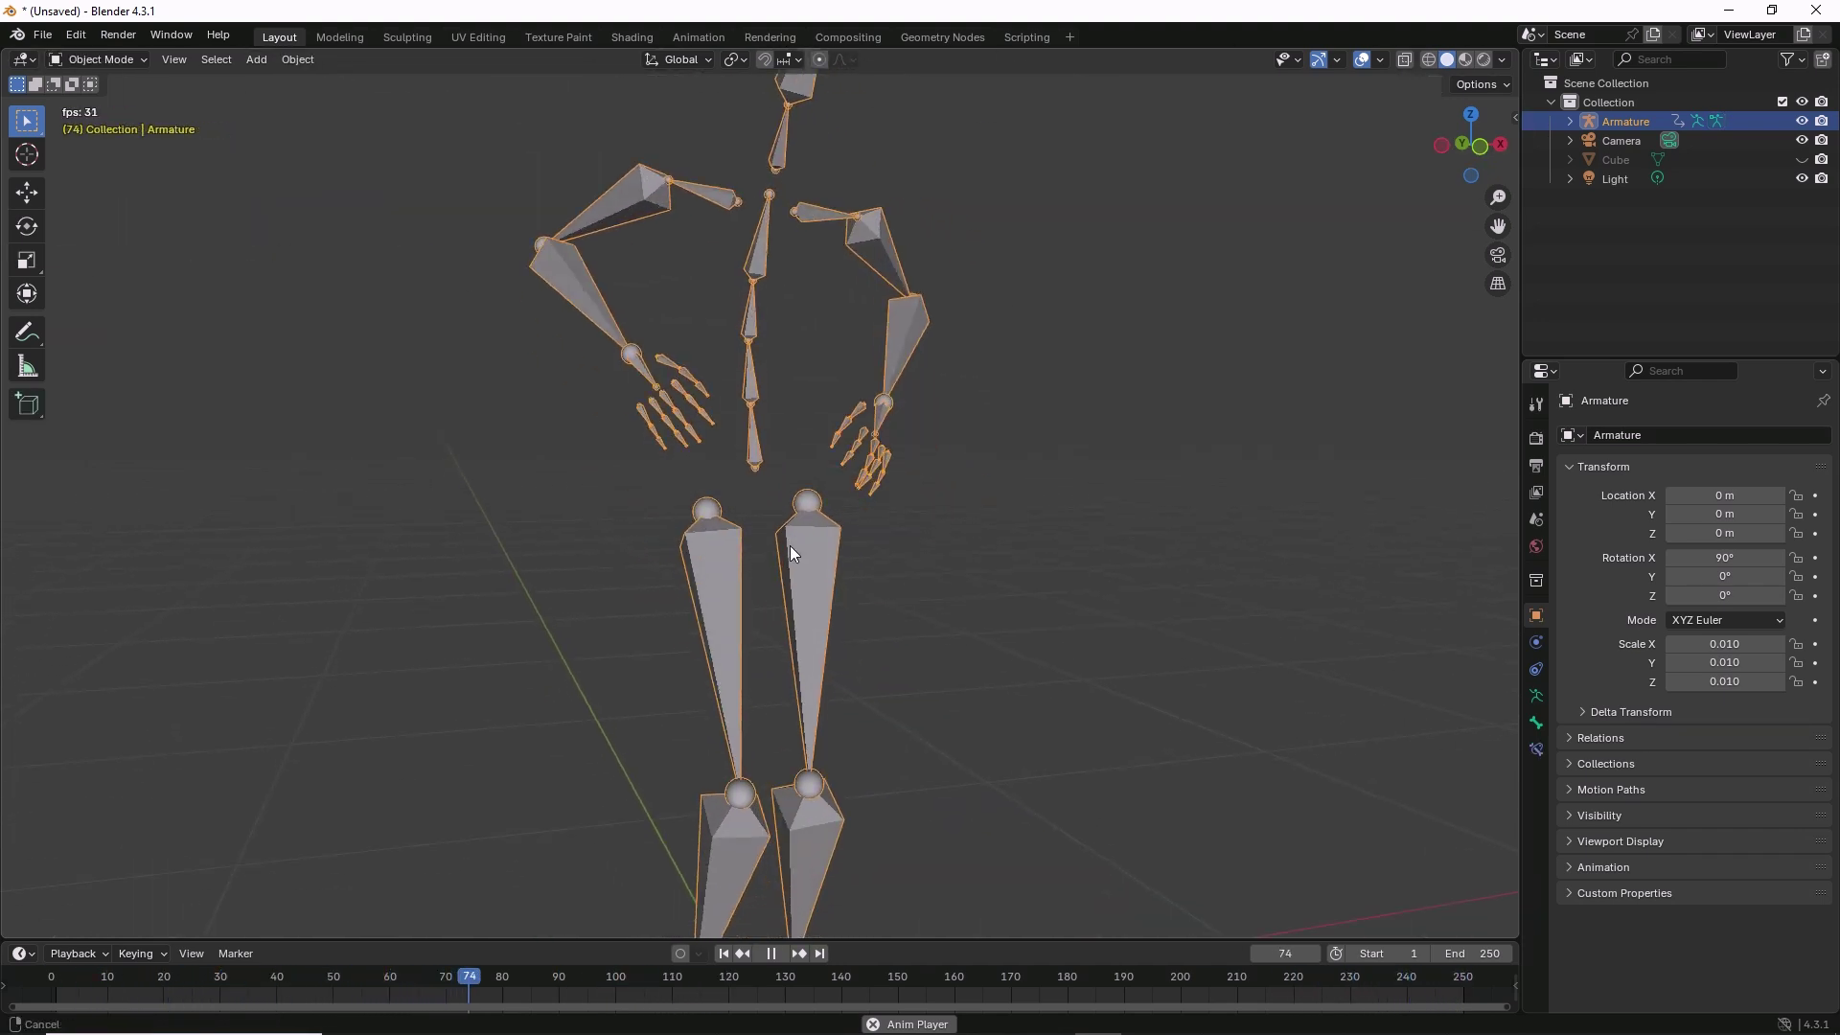
pyautogui.scroll(-3, 790, 544)
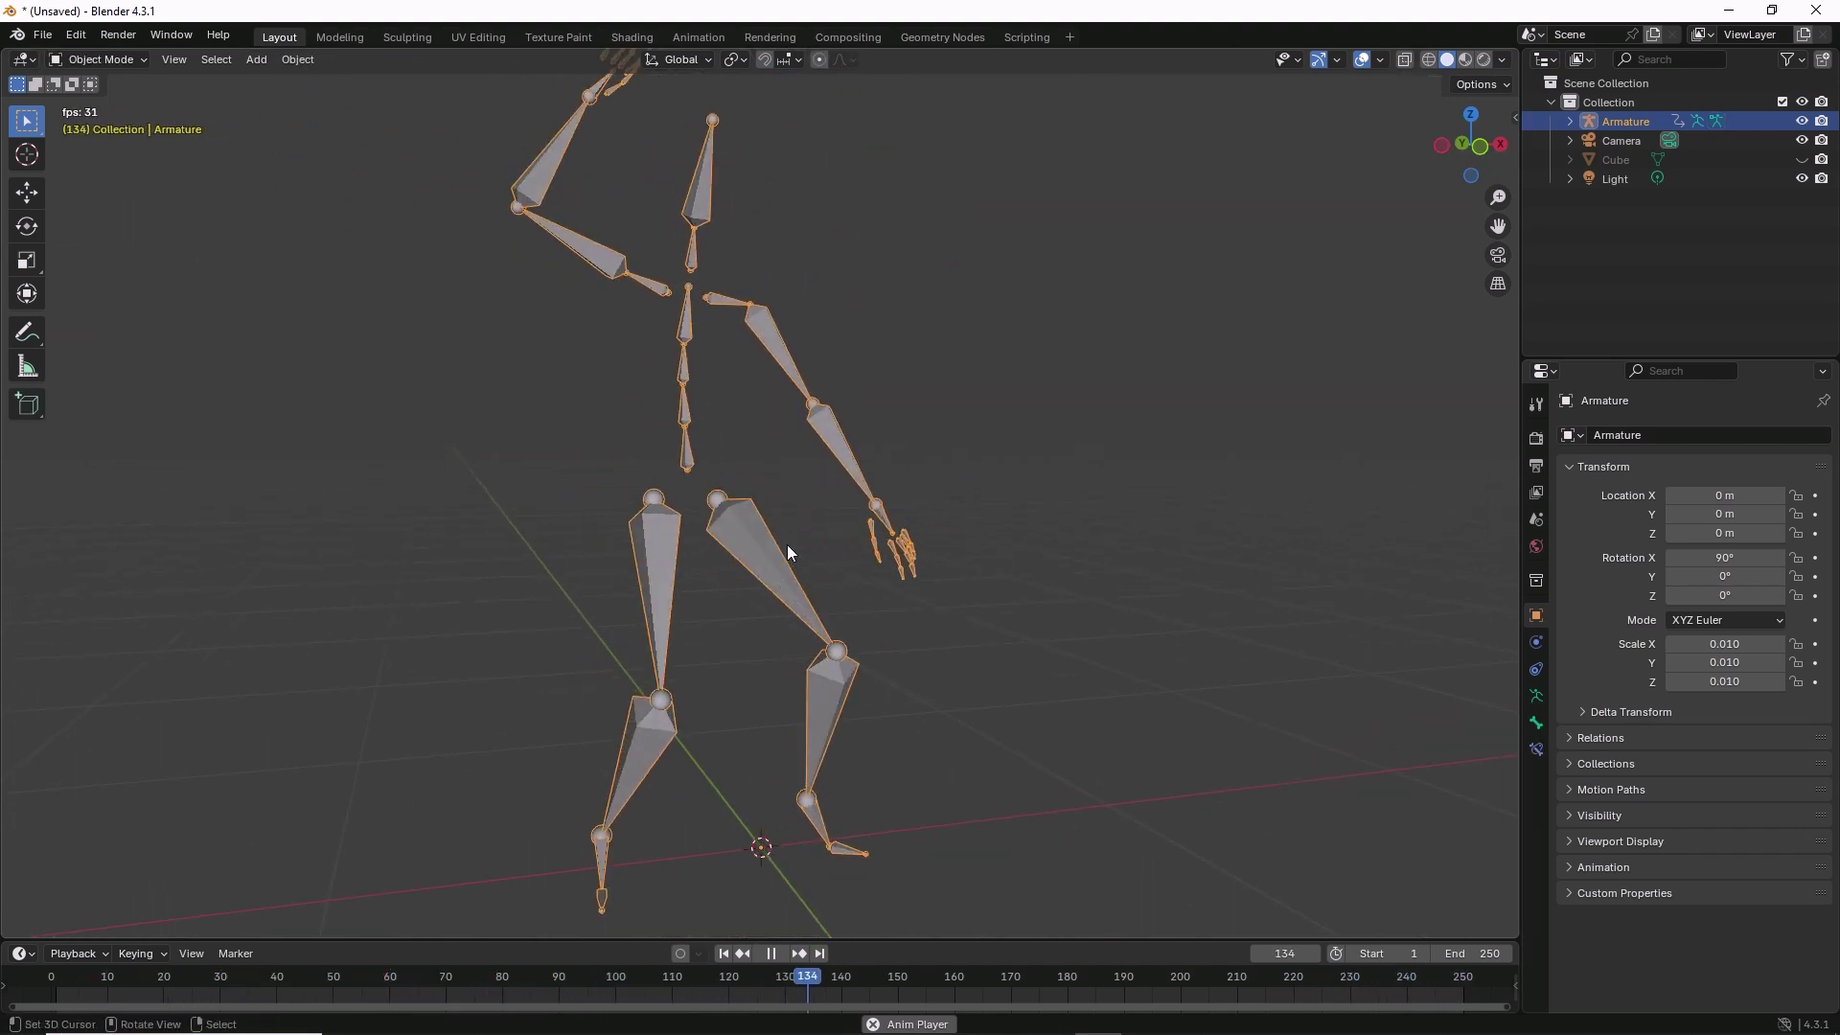